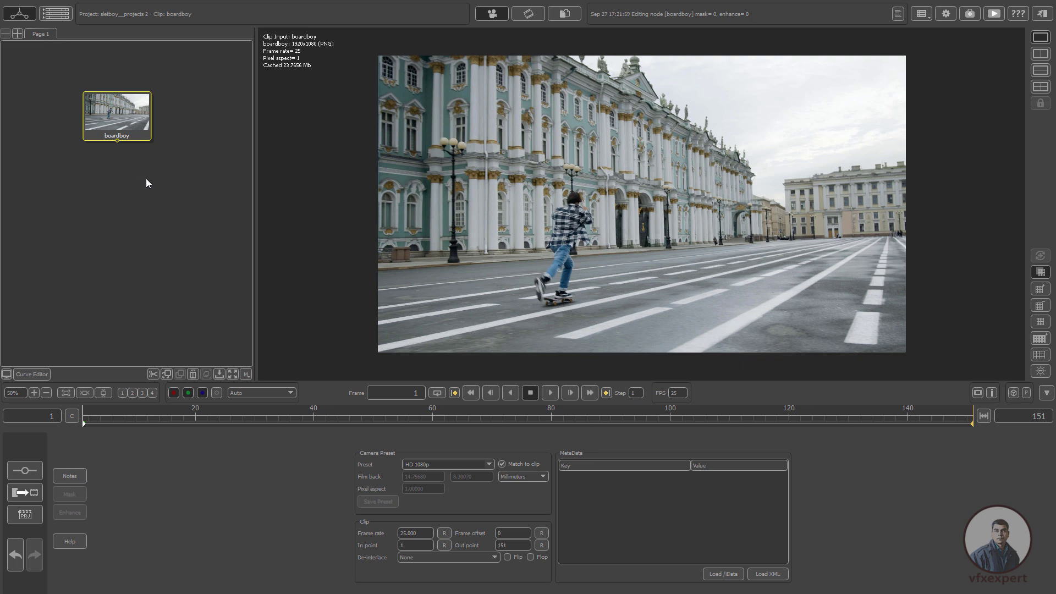
# Step: Cache the boardboy clip, play it through and return to frame 1
pyautogui.click(73, 417)
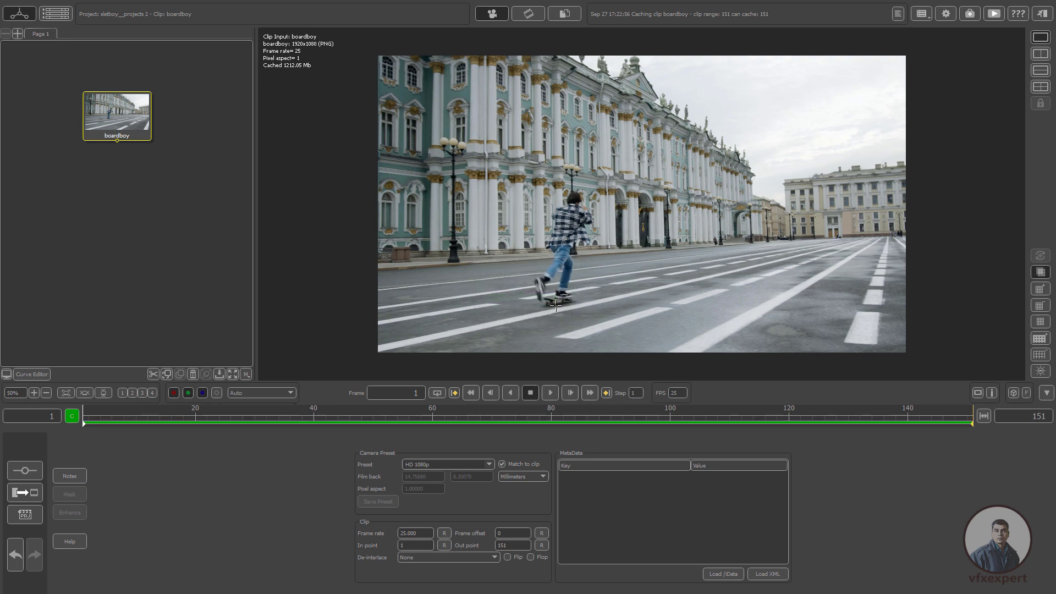
pyautogui.click(549, 392)
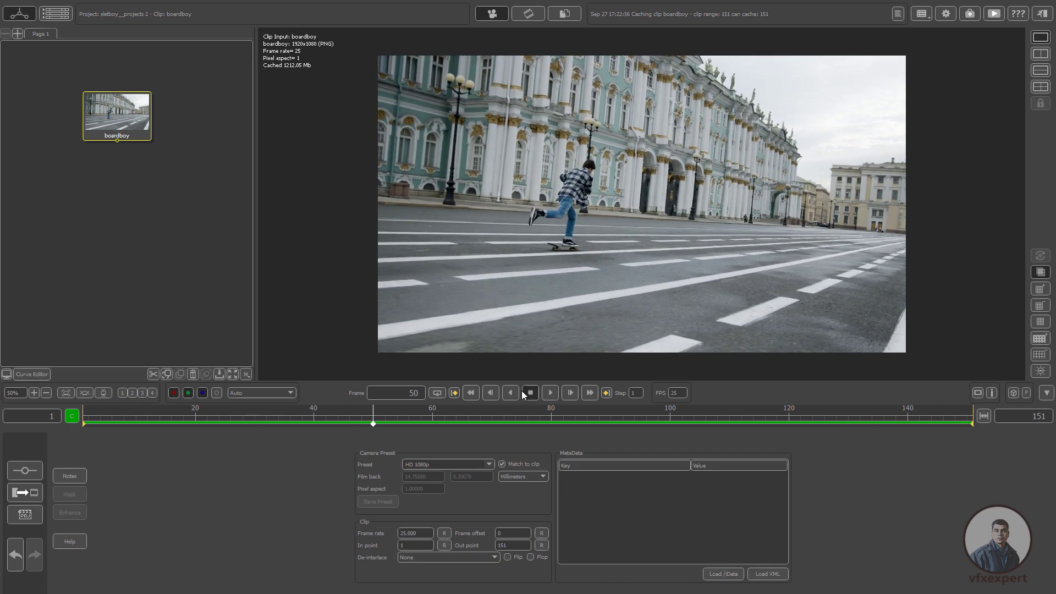
pyautogui.click(471, 393)
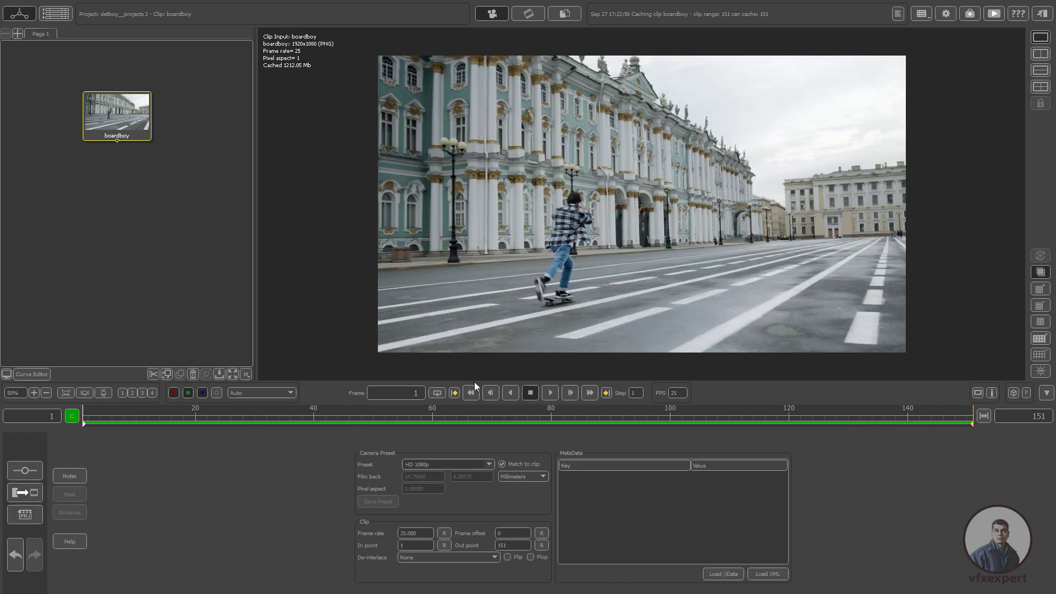
# Step: Add an Auto Track node to the boardboy clip and turn on the feature preview
pyautogui.rightClick(126, 125)
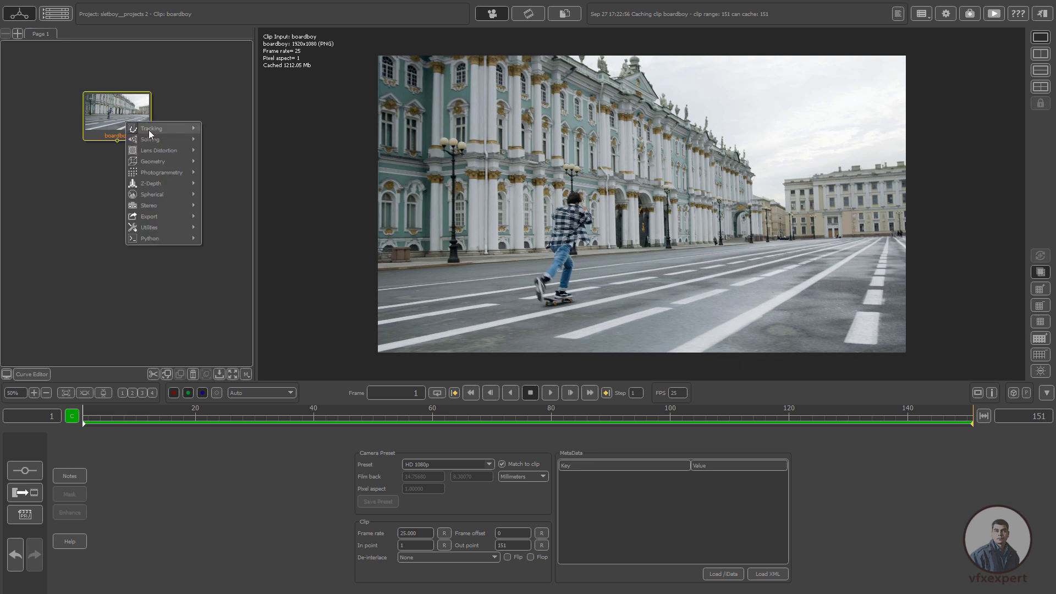
pyautogui.moveTo(149, 131)
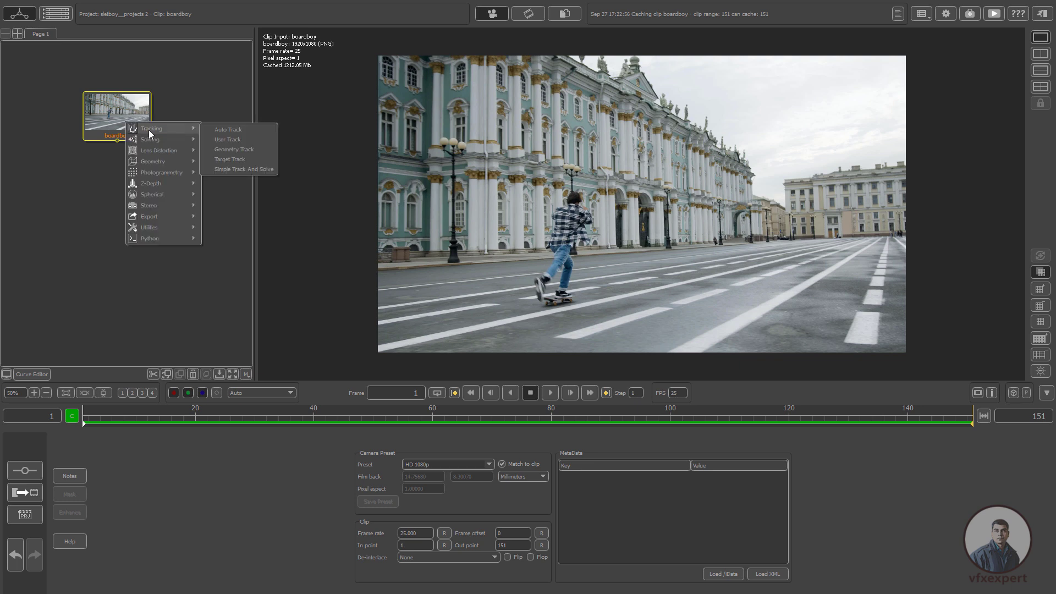
pyautogui.click(230, 131)
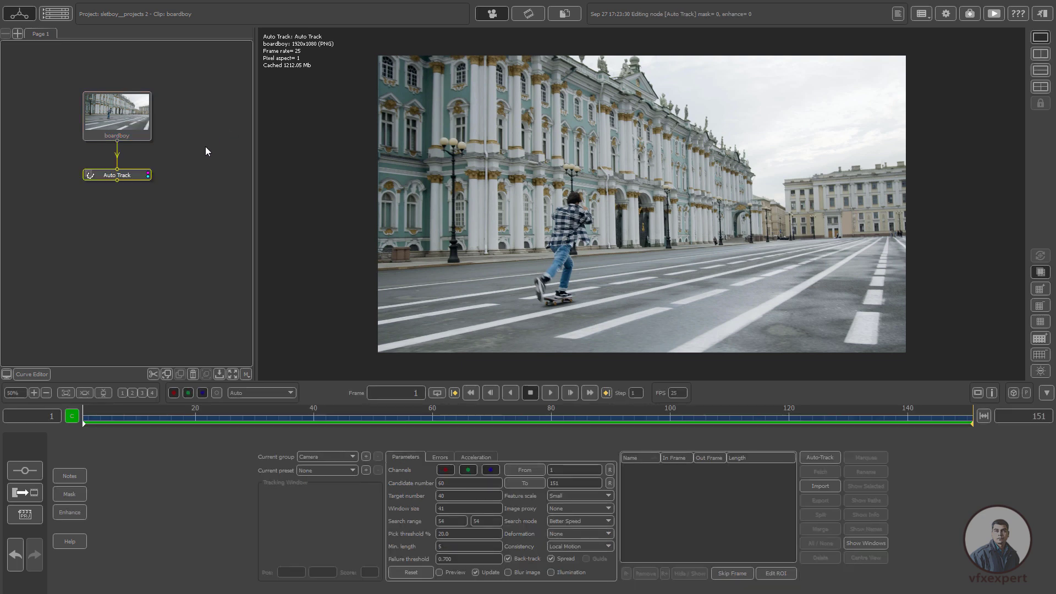
pyautogui.click(439, 573)
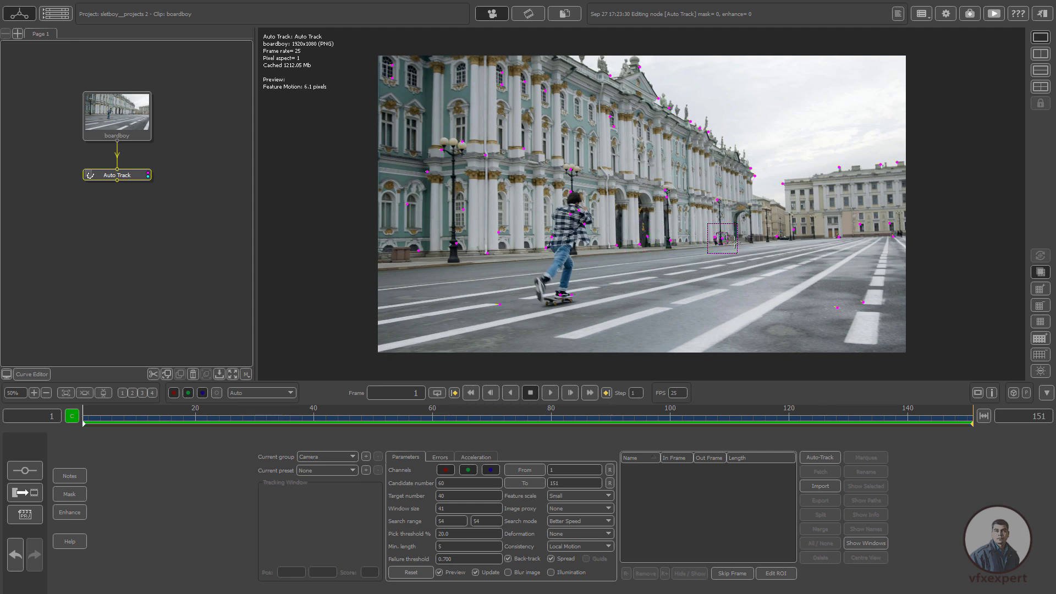
# Step: Draw a closed Bezier roto mask around the skateboarder at frame 18 in the Auto Track node
pyautogui.moveTo(365, 422); pyautogui.dragTo(183, 410)
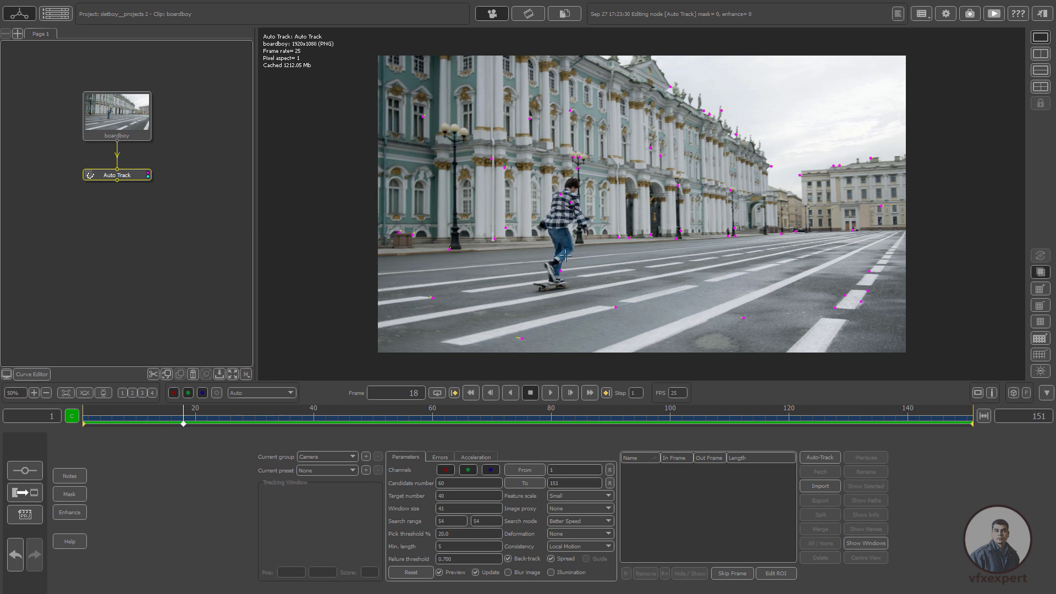
pyautogui.click(74, 496)
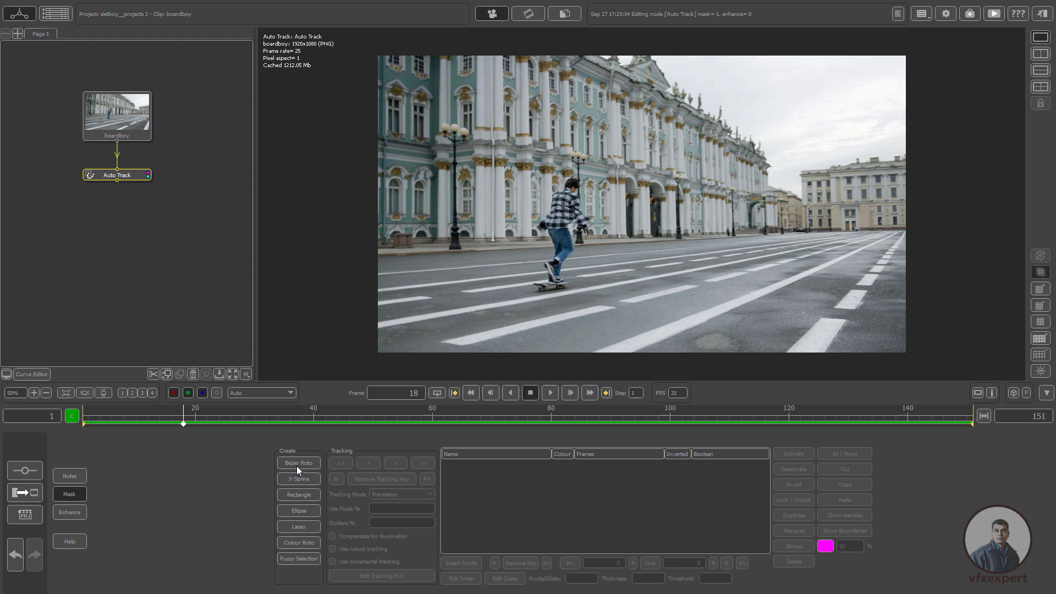
pyautogui.click(541, 265)
pyautogui.click(536, 239)
pyautogui.click(527, 226)
pyautogui.click(541, 191)
pyautogui.click(548, 177)
pyautogui.click(576, 165)
pyautogui.click(596, 186)
pyautogui.click(598, 196)
pyautogui.click(599, 225)
pyautogui.click(600, 241)
pyautogui.click(586, 257)
pyautogui.click(581, 270)
pyautogui.click(558, 303)
pyautogui.click(530, 288)
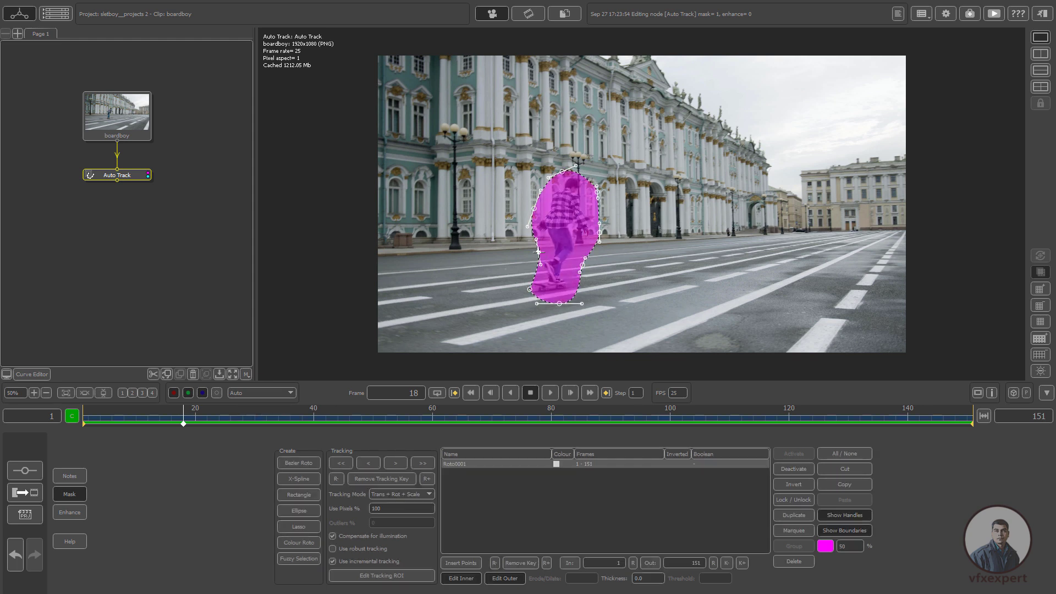
# Step: Adjust the roto mask at frame 4 so that it covers the skateboarder and his board
pyautogui.moveTo(193, 421); pyautogui.dragTo(100, 420)
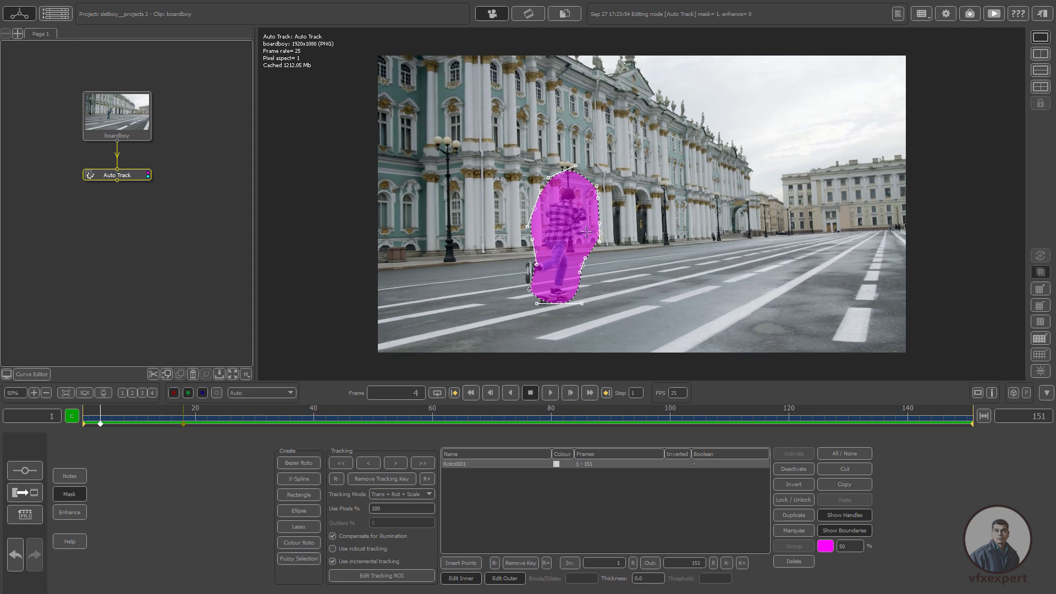
pyautogui.moveTo(533, 239); pyautogui.dragTo(521, 238)
pyautogui.moveTo(549, 178); pyautogui.dragTo(539, 179)
pyautogui.click(564, 267)
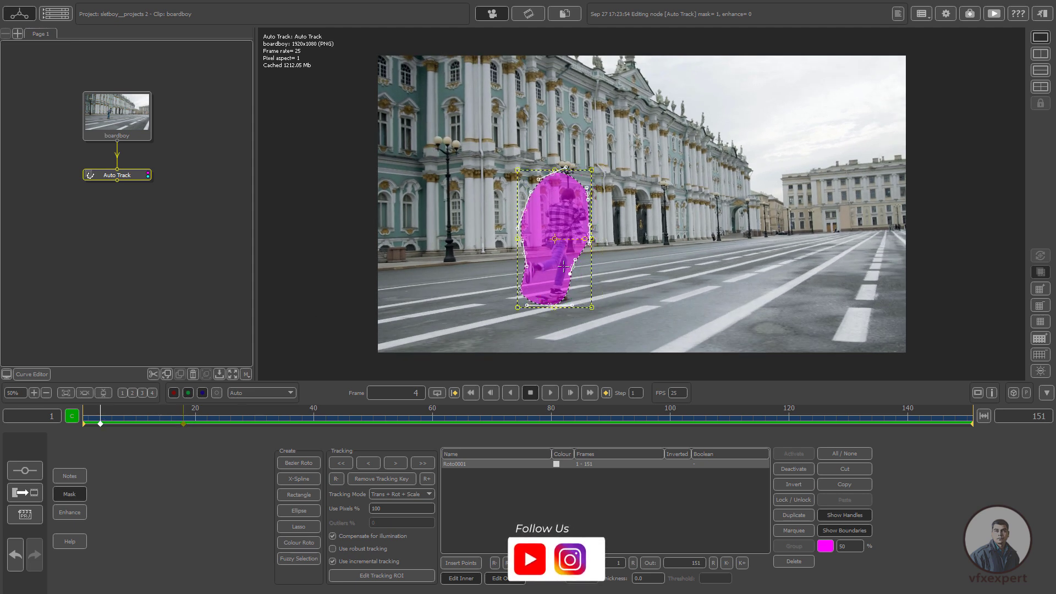
pyautogui.moveTo(558, 277); pyautogui.dragTo(560, 277)
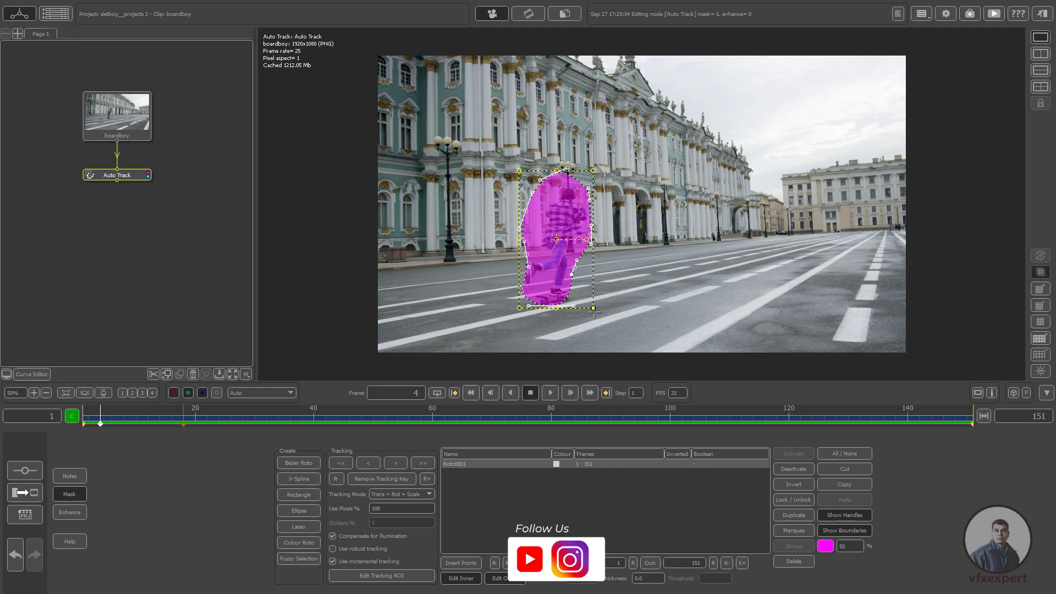
pyautogui.moveTo(594, 308); pyautogui.dragTo(597, 312)
# Step: Move the roto mask over the skateboarder at frame 38
pyautogui.moveTo(198, 420); pyautogui.dragTo(301, 420)
pyautogui.click(569, 277)
pyautogui.moveTo(568, 277); pyautogui.dragTo(566, 265)
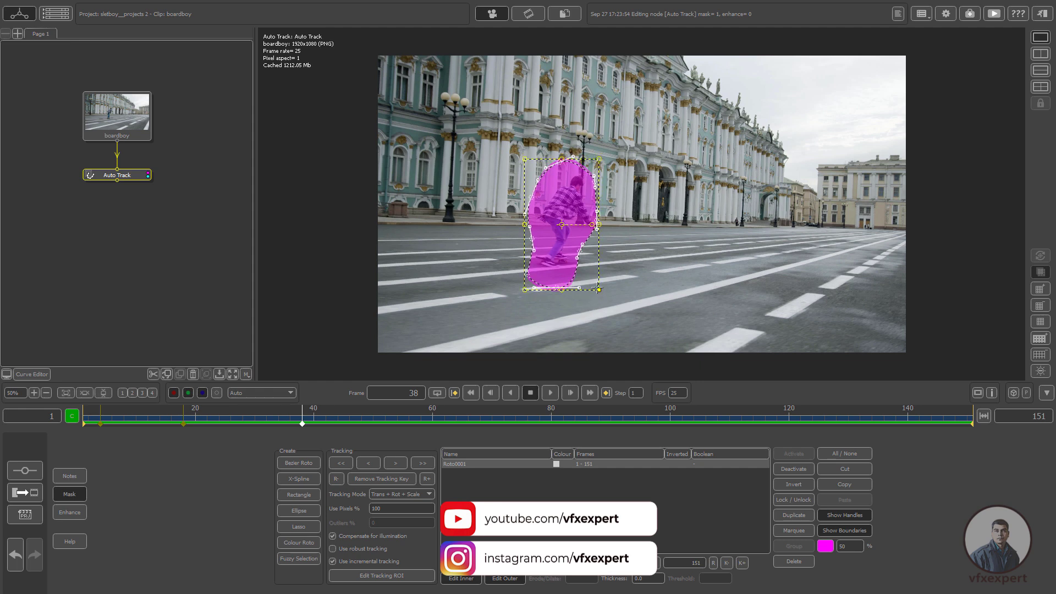
# Step: Keyframe the roto mask over the skateboarder through frame 150, and scrub back through the clip to check its fit
pyautogui.click(550, 393)
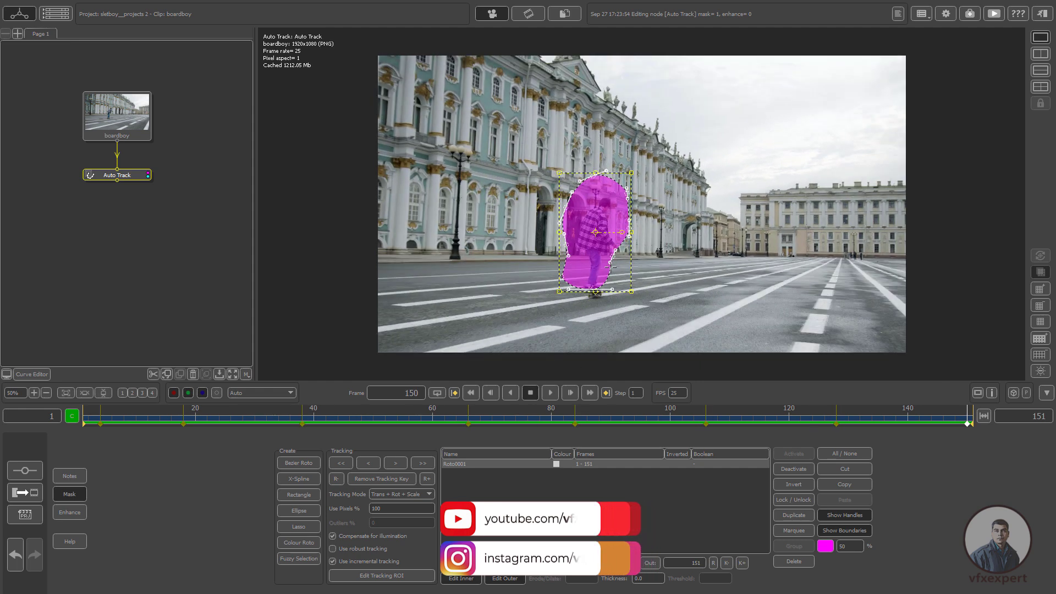
pyautogui.click(604, 283)
pyautogui.click(603, 229)
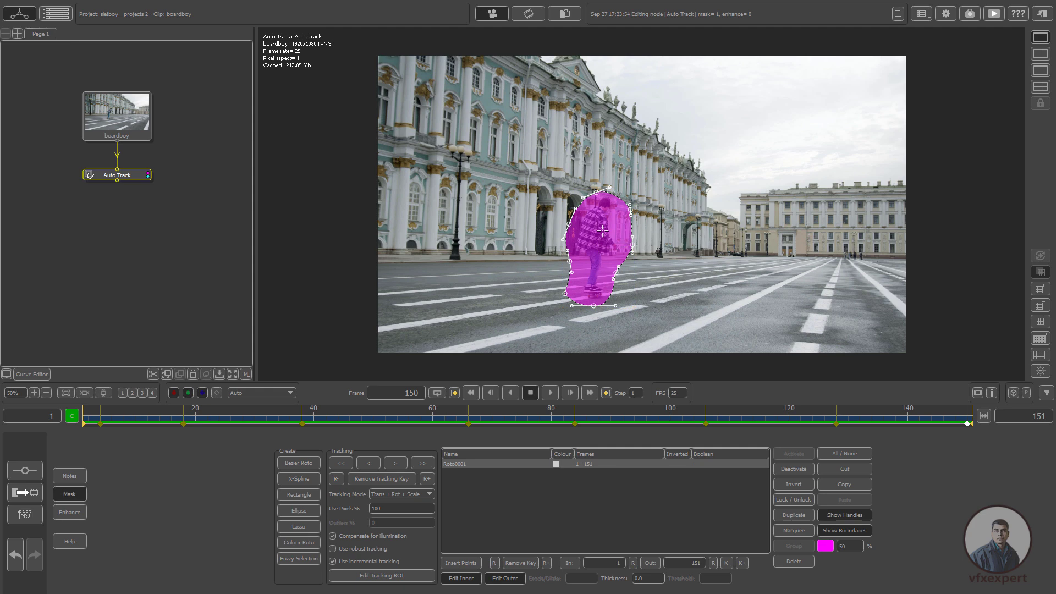
pyautogui.moveTo(886, 419); pyautogui.dragTo(166, 408)
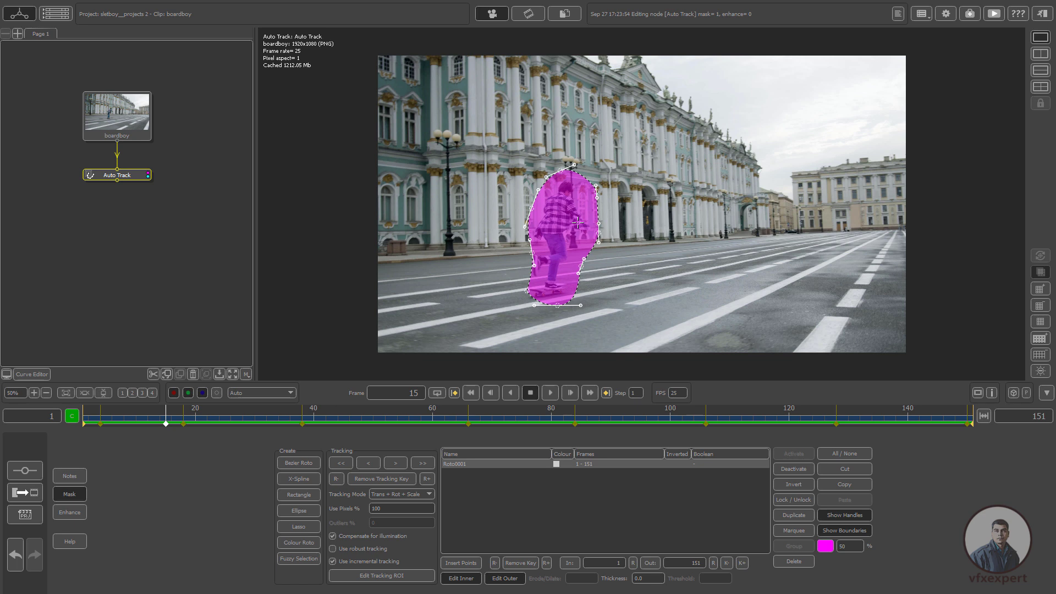
# Step: Set the candidate number to 100, run Auto-Track on the clip, and scrub through the resulting tracks
pyautogui.click(76, 495)
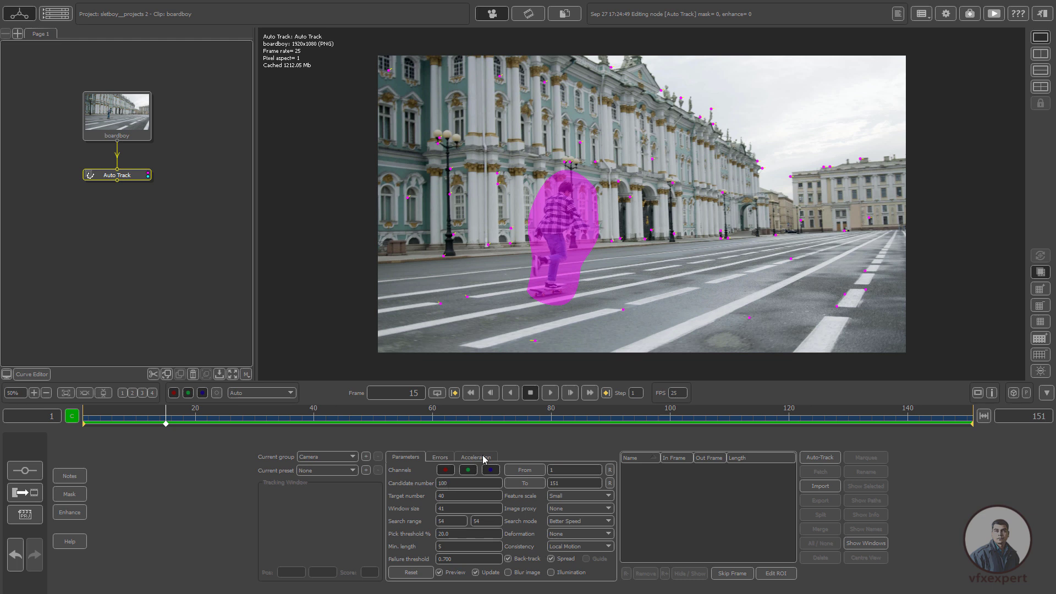
pyautogui.click(820, 458)
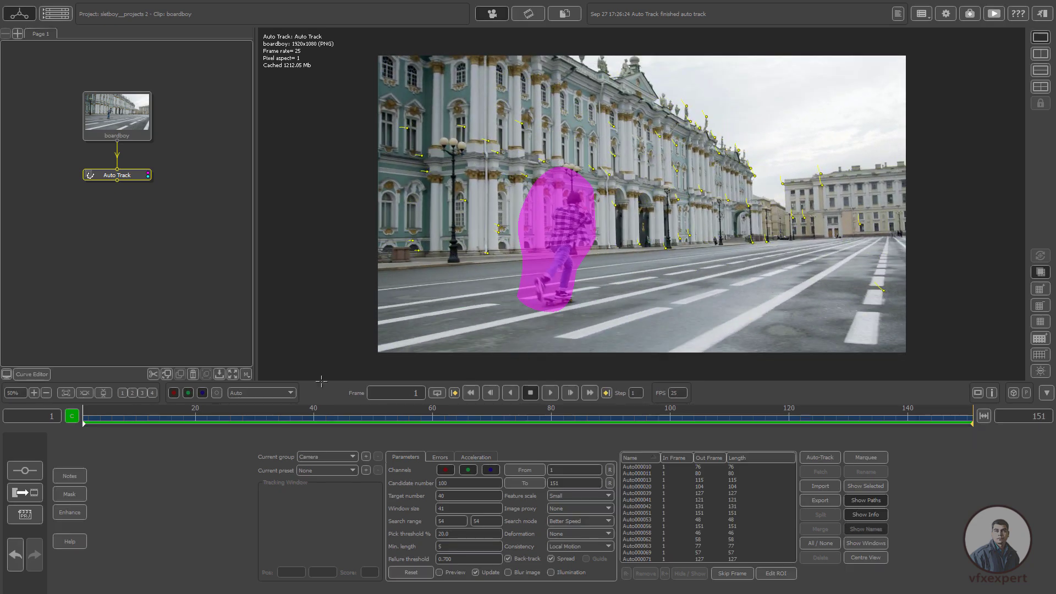
pyautogui.moveTo(213, 422); pyautogui.dragTo(573, 427)
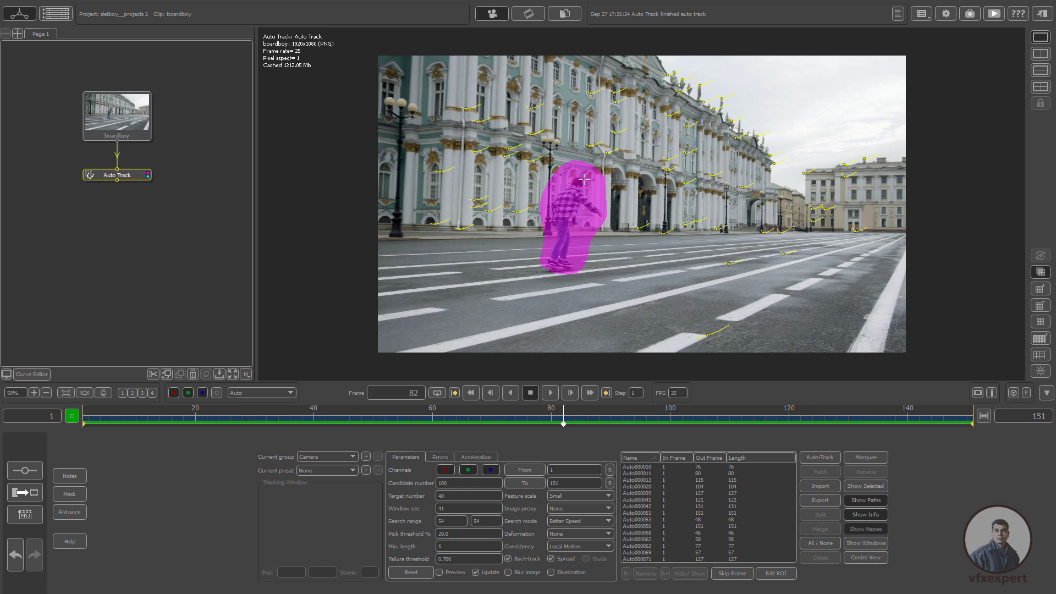
# Step: Add a Camera Solver node to the Auto Track node and solve all cameras and trackers
pyautogui.rightClick(118, 177)
pyautogui.moveTo(135, 193)
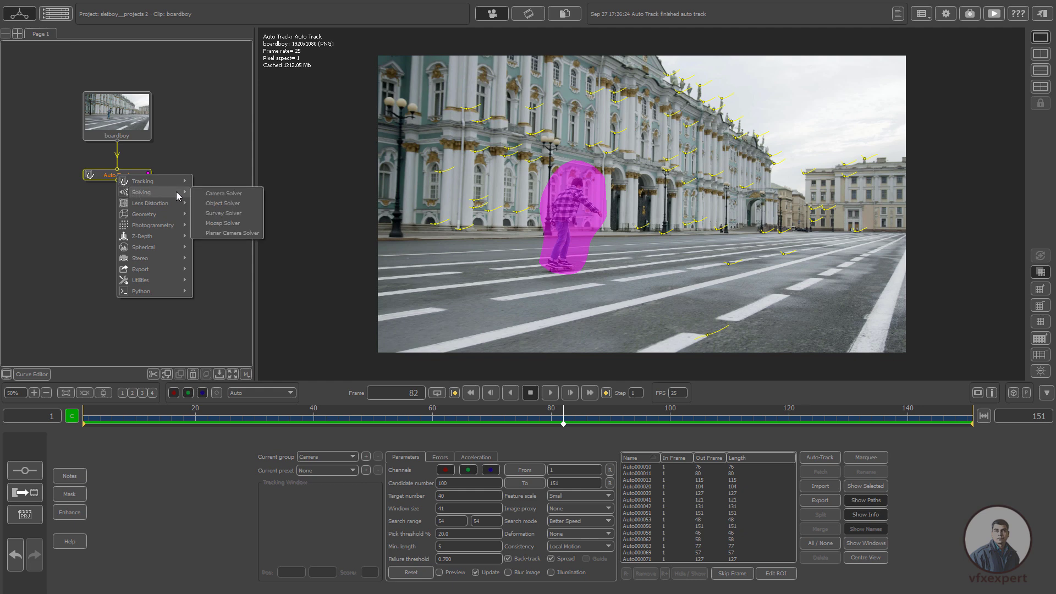
pyautogui.click(242, 193)
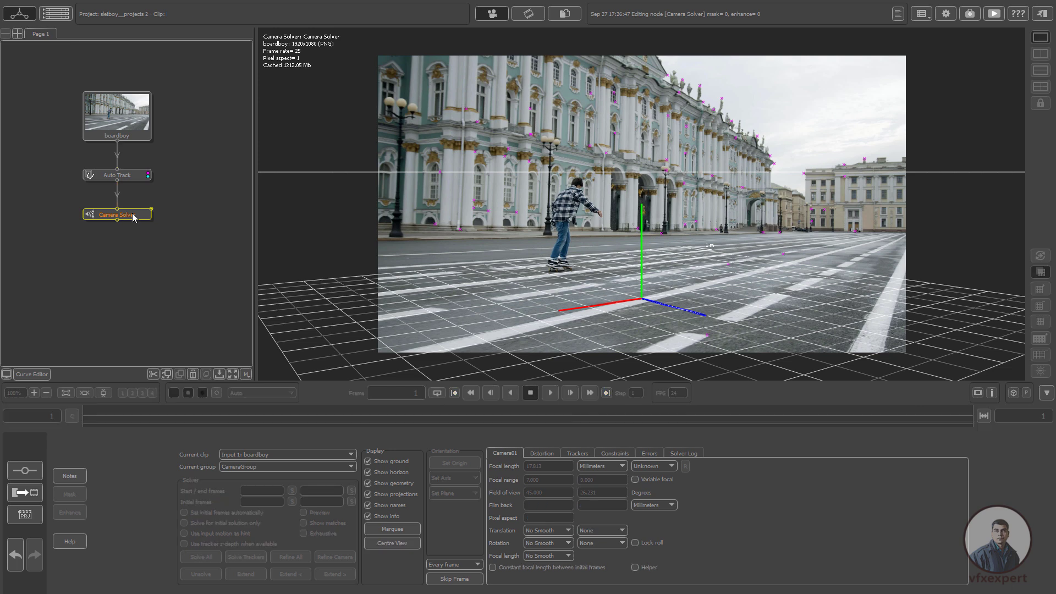
pyautogui.click(205, 557)
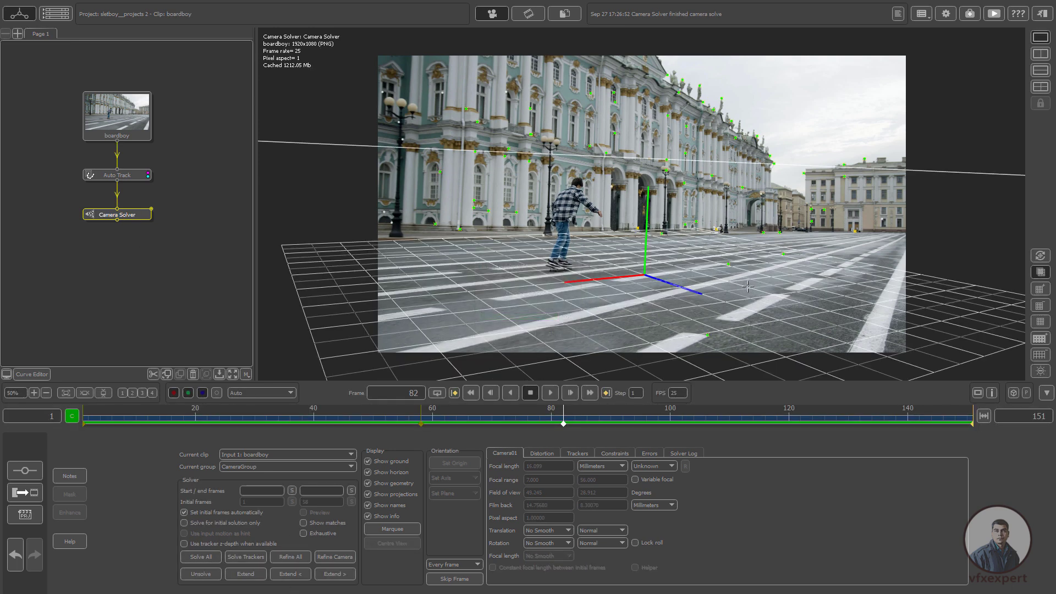
# Step: Split the viewer into two side-by-side views, examine the solved camera and points in 3D, and widen the footage view
pyautogui.scroll(-1, 744, 284)
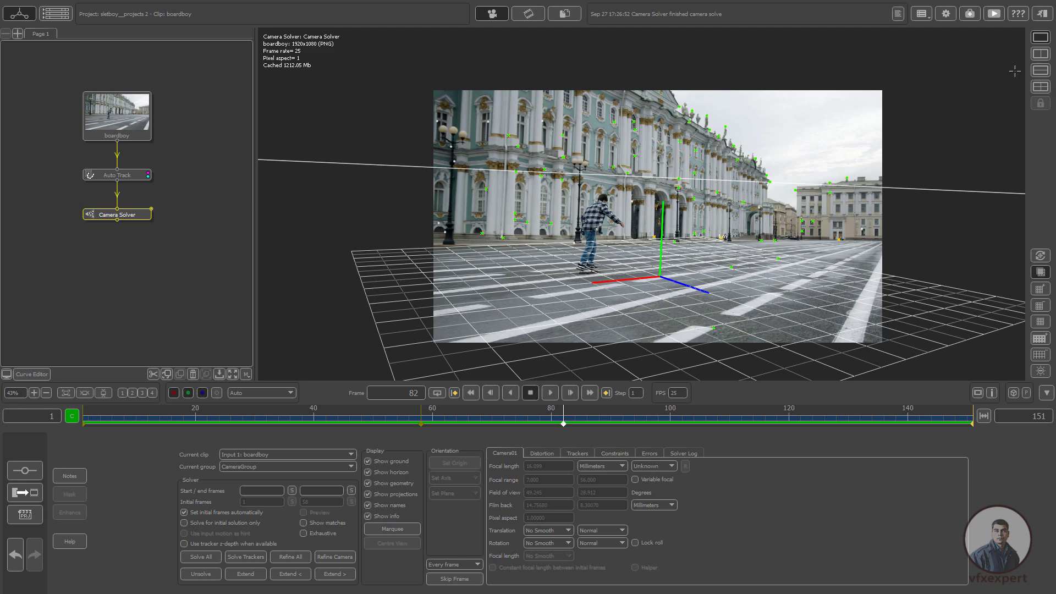
pyautogui.click(1040, 54)
pyautogui.moveTo(908, 277); pyautogui.dragTo(817, 300, button='middle')
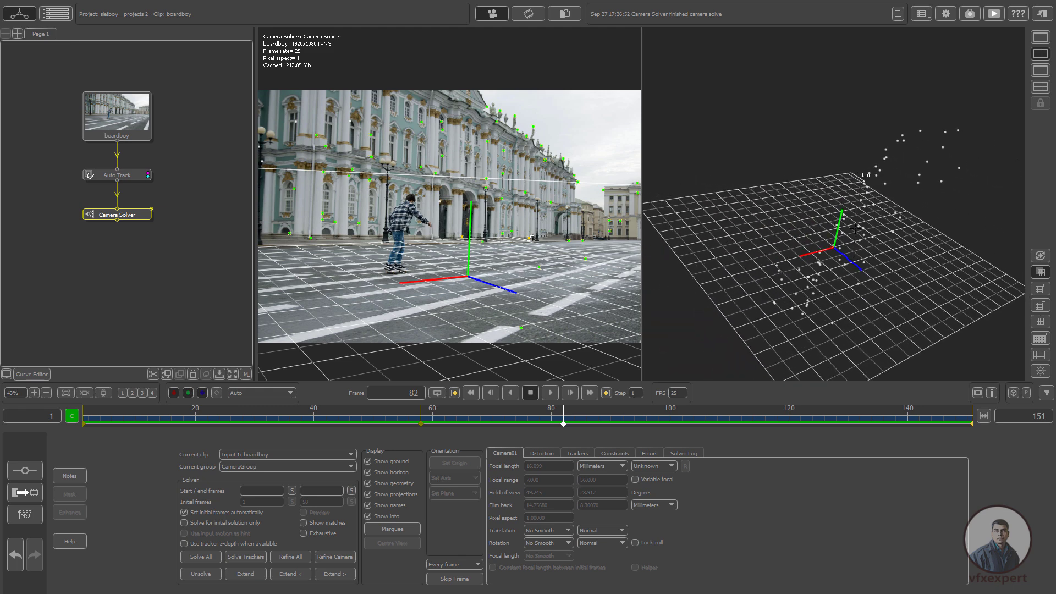
pyautogui.moveTo(895, 322); pyautogui.dragTo(835, 292, button='middle')
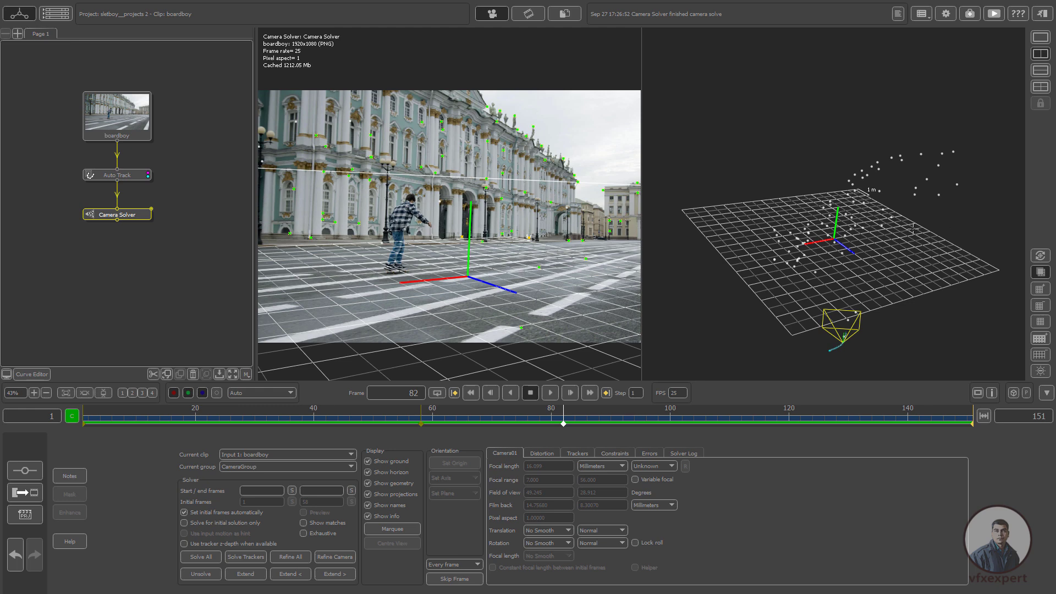
pyautogui.moveTo(896, 317); pyautogui.dragTo(836, 302, button='middle')
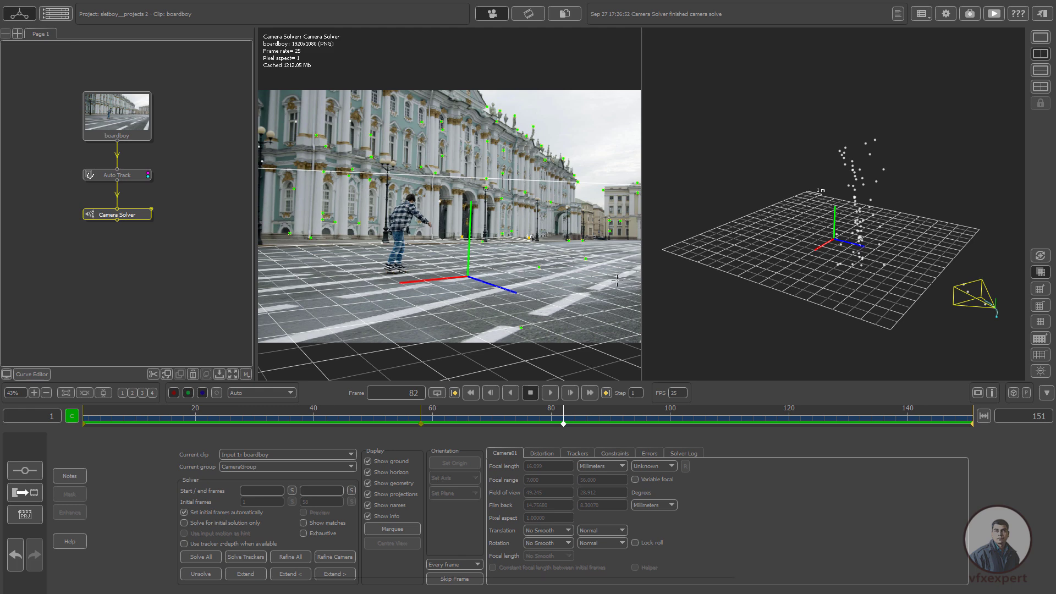
pyautogui.moveTo(643, 274); pyautogui.dragTo(768, 275)
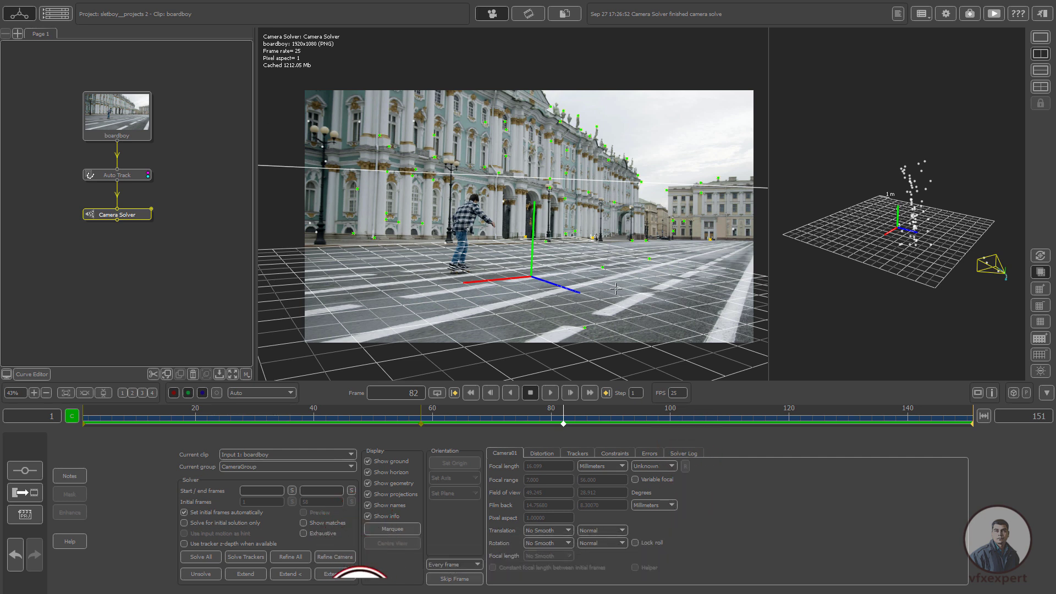
# Step: Shift the Auto Track and Camera Solver nodes to the left beneath the boardboy clip in the node tree
pyautogui.moveTo(112, 215); pyautogui.dragTo(41, 227)
pyautogui.moveTo(113, 180); pyautogui.dragTo(58, 182)
pyautogui.moveTo(46, 226); pyautogui.dragTo(66, 229)
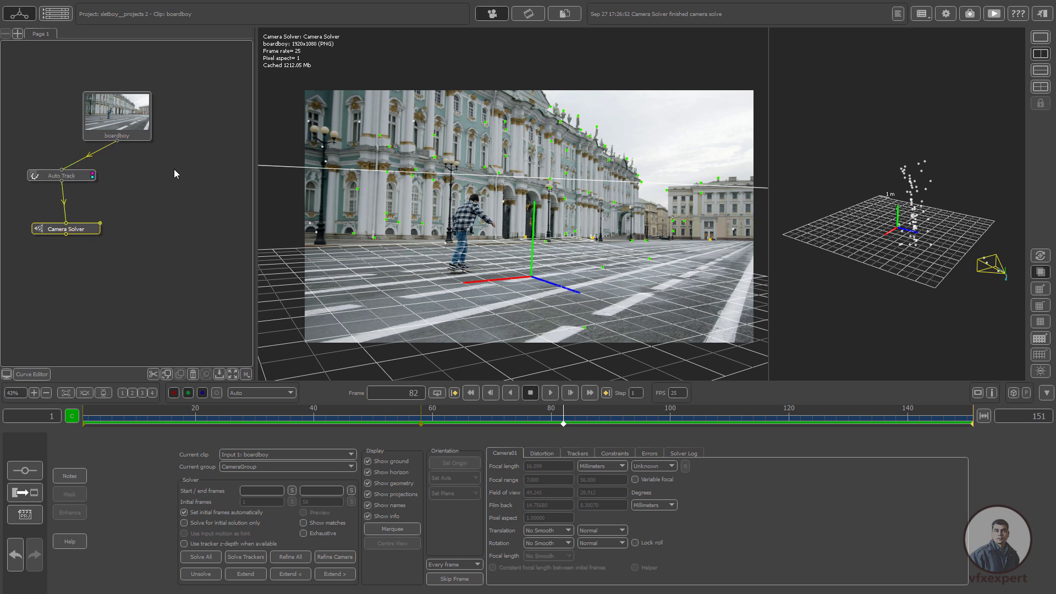
# Step: Add a second Auto Track node, link it directly to the boardboy clip beside the first branch, and open it for editing
pyautogui.rightClick(129, 132)
pyautogui.moveTo(146, 136)
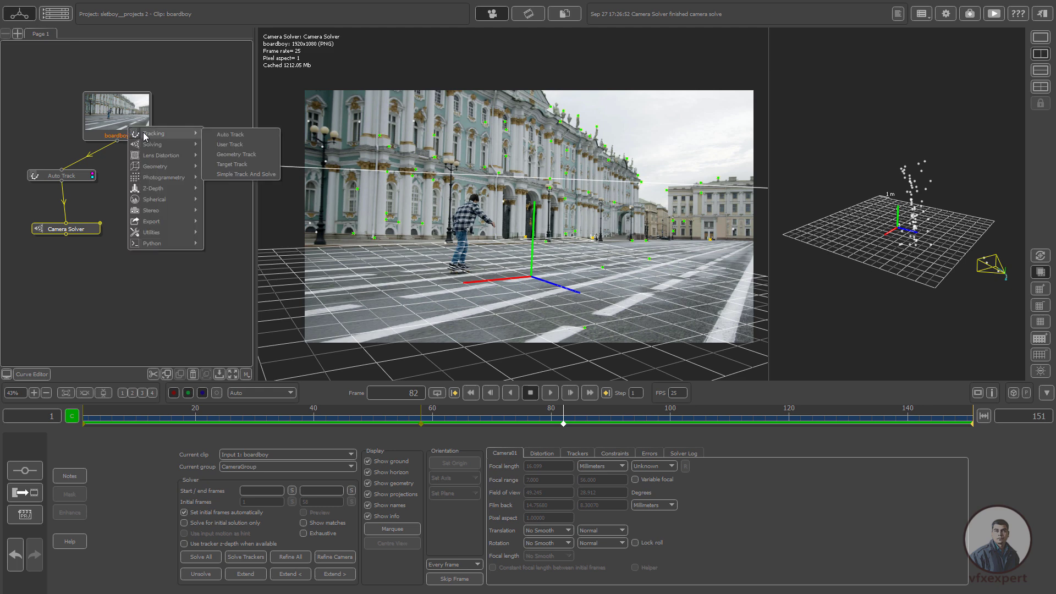
pyautogui.click(233, 135)
pyautogui.moveTo(79, 267); pyautogui.dragTo(125, 128)
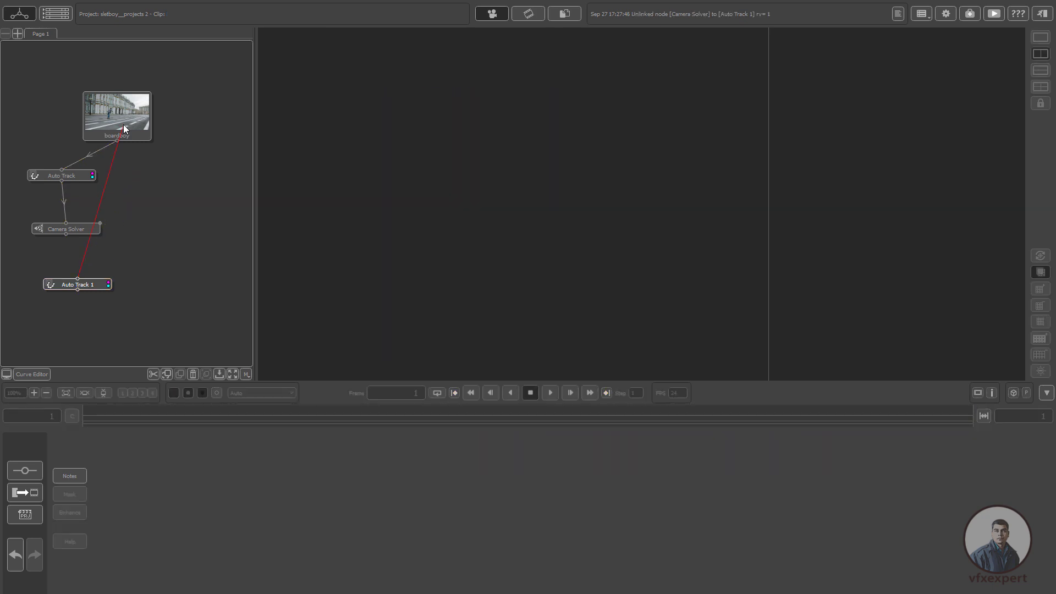
pyautogui.moveTo(82, 285); pyautogui.dragTo(153, 207)
pyautogui.moveTo(119, 144); pyautogui.dragTo(181, 188)
pyautogui.doubleClick(191, 187)
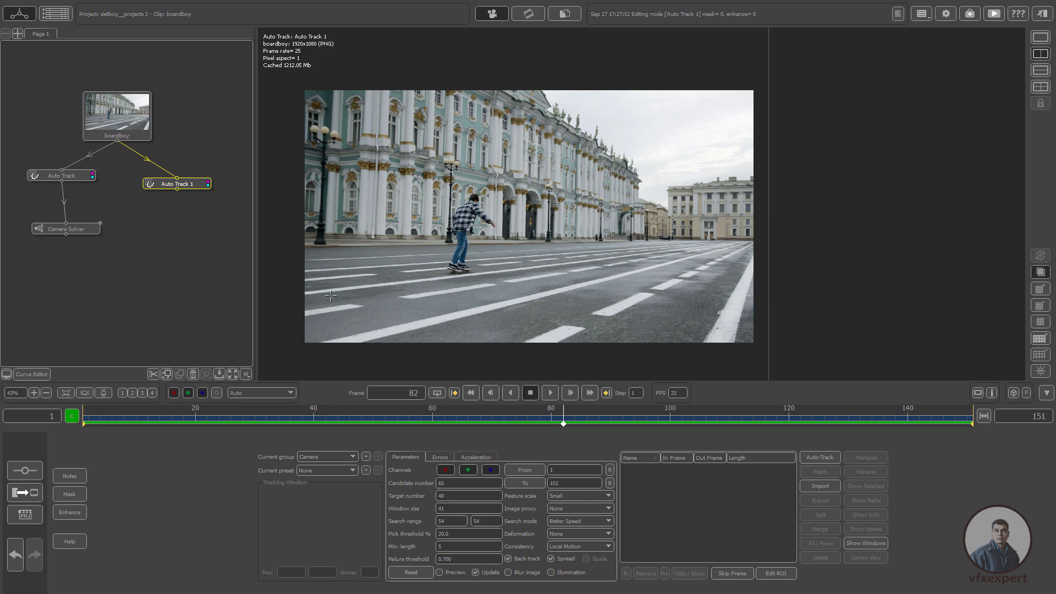
# Step: Go to frame 1 and delete the existing roto mask from the second Auto Track node
pyautogui.moveTo(497, 419); pyautogui.dragTo(85, 423)
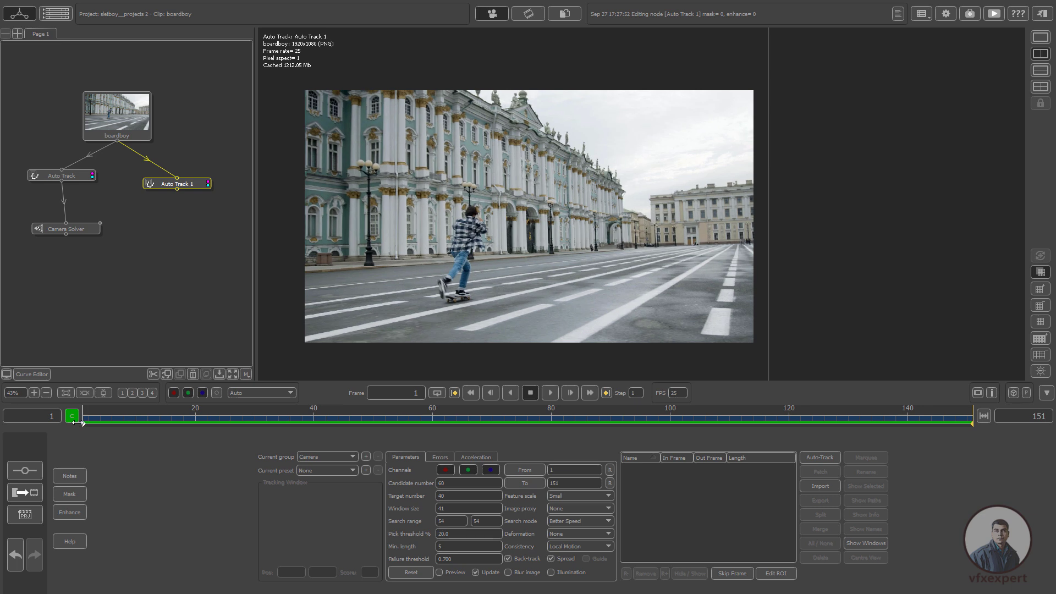
pyautogui.click(67, 494)
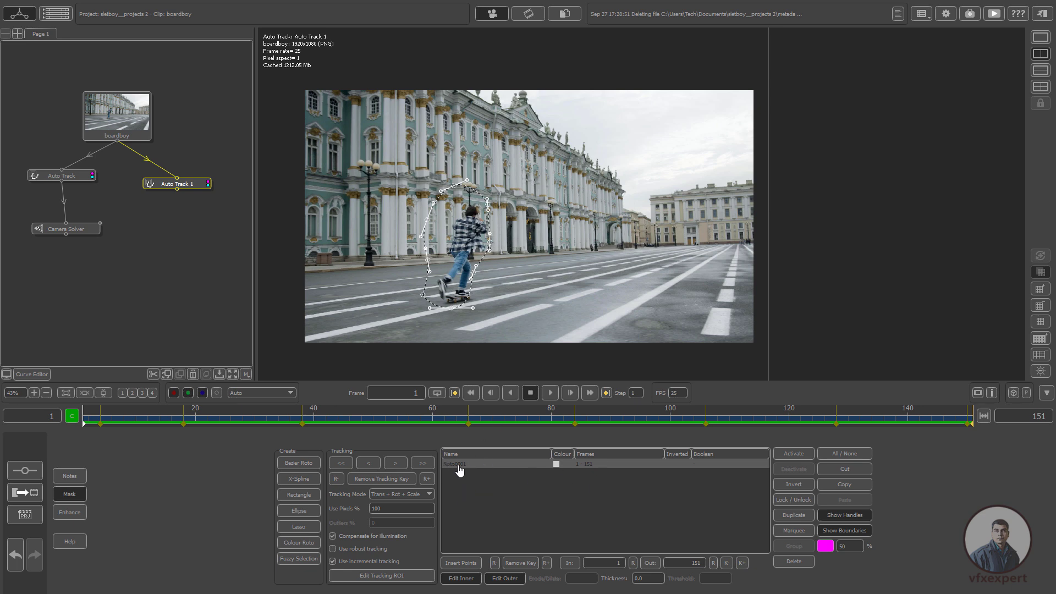
pyautogui.click(796, 562)
pyautogui.click(794, 562)
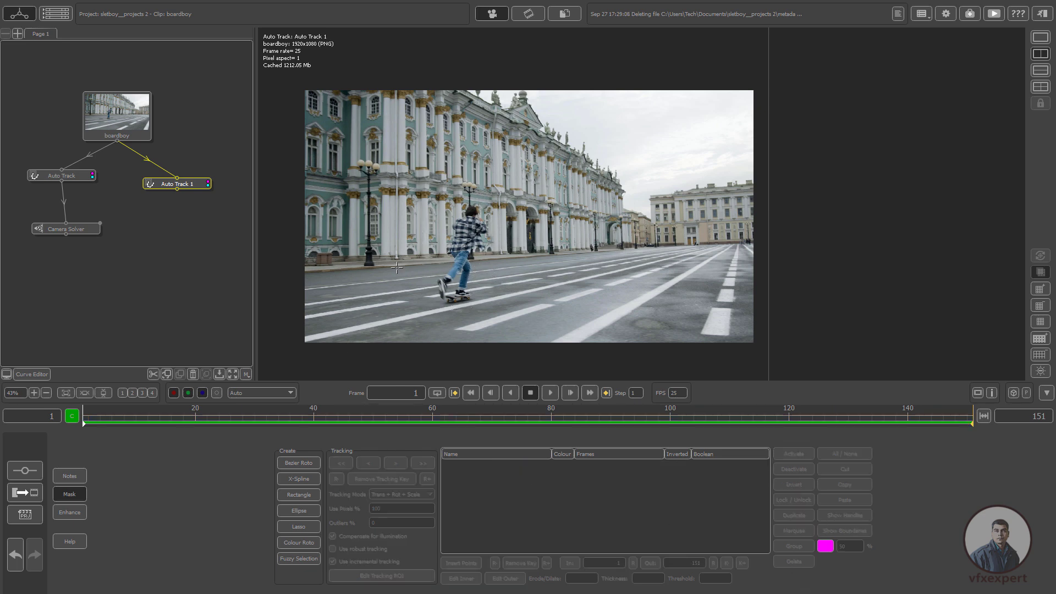
# Step: Draw a closed Bezier roto mask around the whole road surface at frame 1, extending slightly beyond the footage edges
pyautogui.click(299, 464)
pyautogui.click(293, 275)
pyautogui.click(646, 244)
pyautogui.click(765, 242)
pyautogui.click(765, 352)
pyautogui.doubleClick(281, 355)
pyautogui.moveTo(282, 354); pyautogui.dragTo(285, 357)
pyautogui.moveTo(647, 243); pyautogui.dragTo(646, 249)
# Step: Keyframe the road mask at several frames so it follows the street through the clip, and invert the mask
pyautogui.hotkey('ctrl', 'Right')
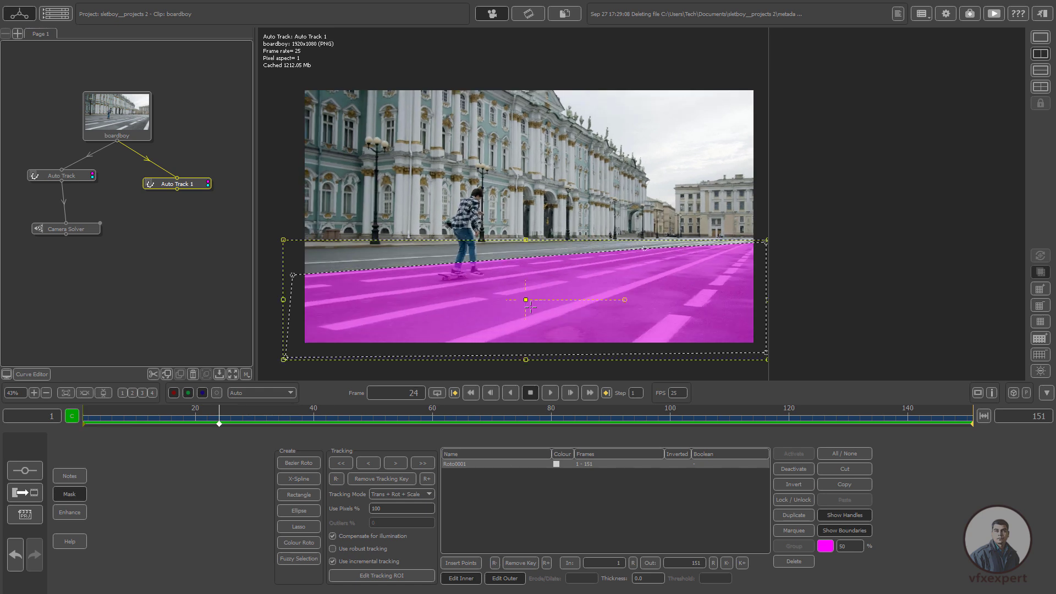
pyautogui.moveTo(219, 418); pyautogui.dragTo(104, 437)
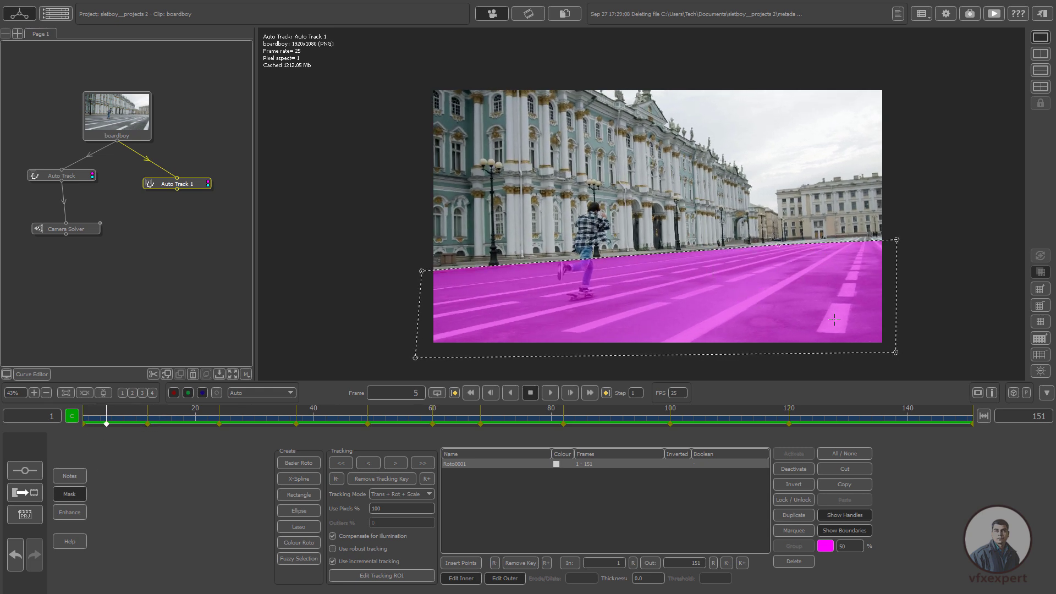
pyautogui.click(798, 485)
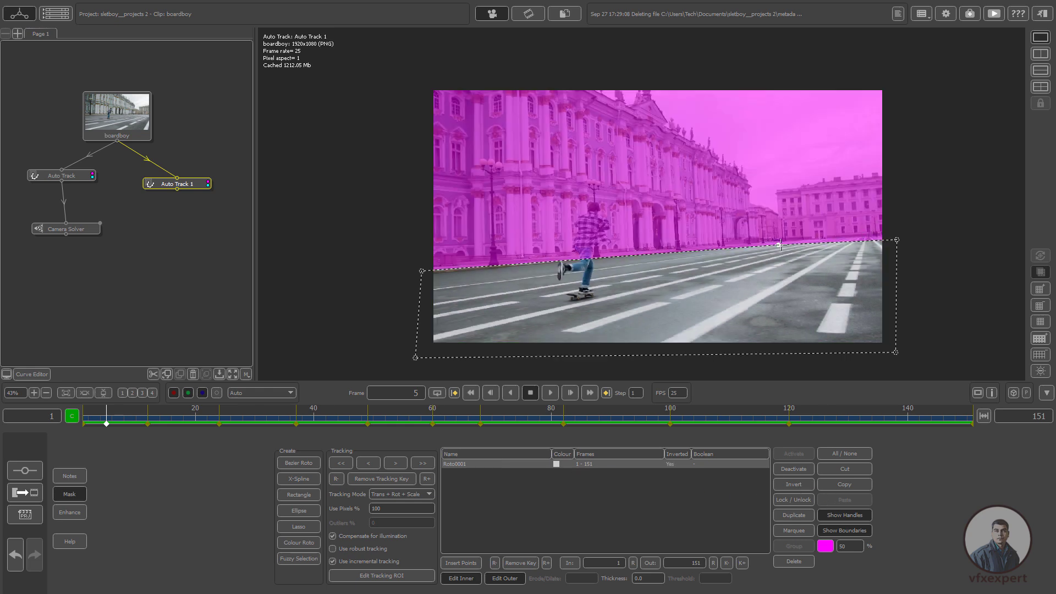
# Step: Return to frame 1 and shift the inverted mask's far upper corner slightly outward beyond the footage edge
pyautogui.moveTo(106, 422); pyautogui.dragTo(84, 422)
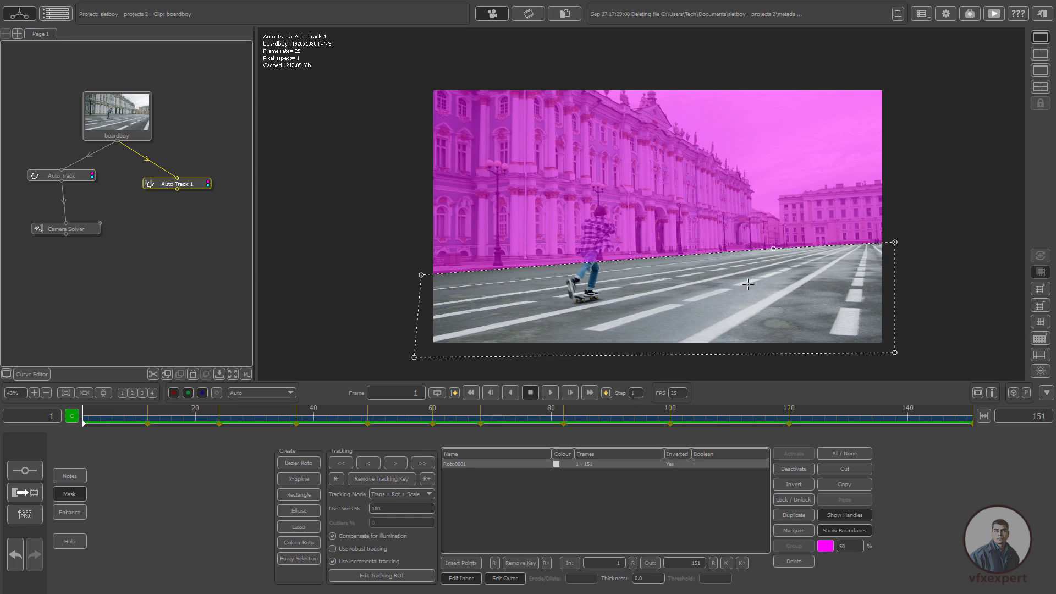
pyautogui.click(775, 247)
pyautogui.moveTo(895, 242); pyautogui.dragTo(899, 242)
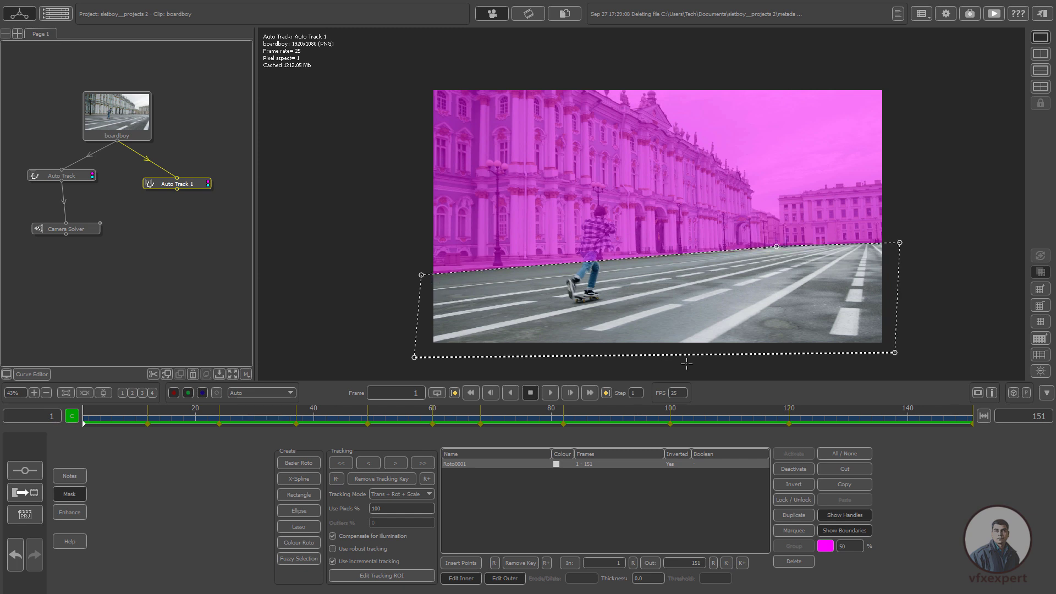
# Step: Leave mask editing and set the candidate number of Auto Track 1 to 200 with the feature preview on
pyautogui.click(69, 493)
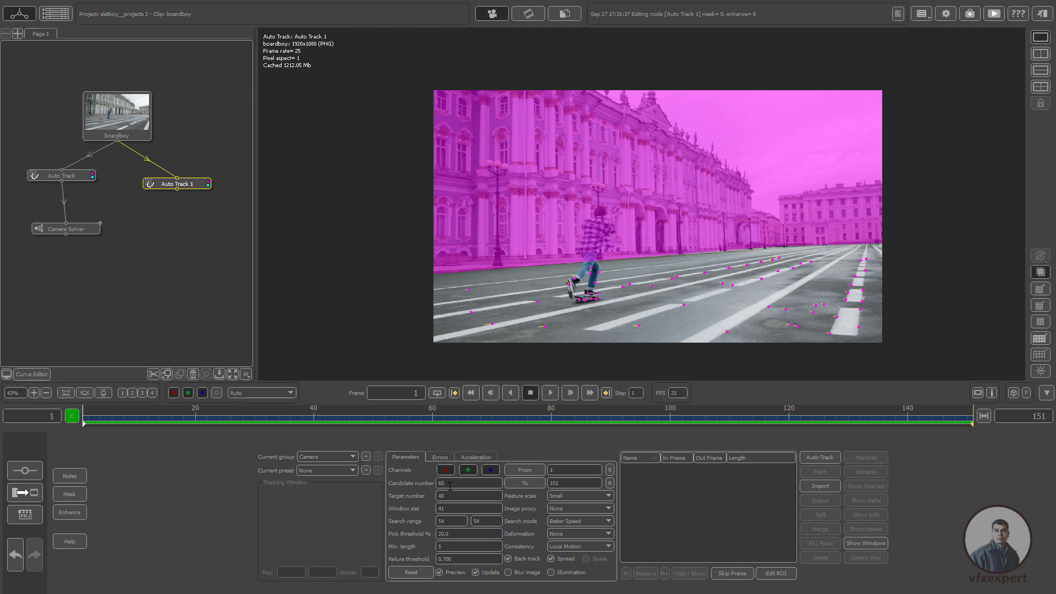
pyautogui.write('2')
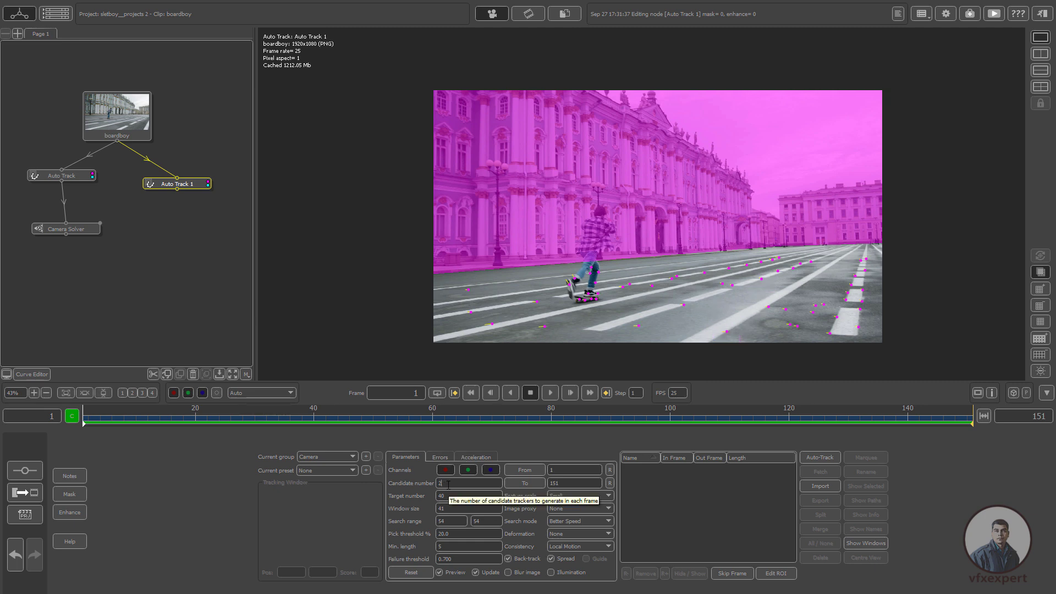
pyautogui.write('00')
pyautogui.press('Return')
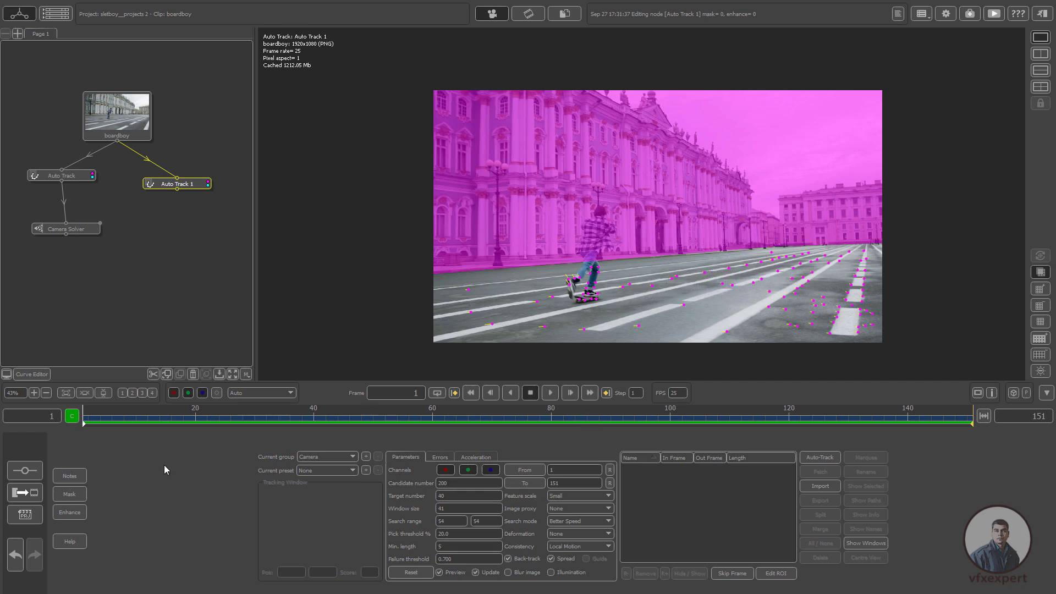
# Step: Enable colour enhancement with contrast about 0.016 and gamma about -0.029, and return to the tracking parameters
pyautogui.click(70, 512)
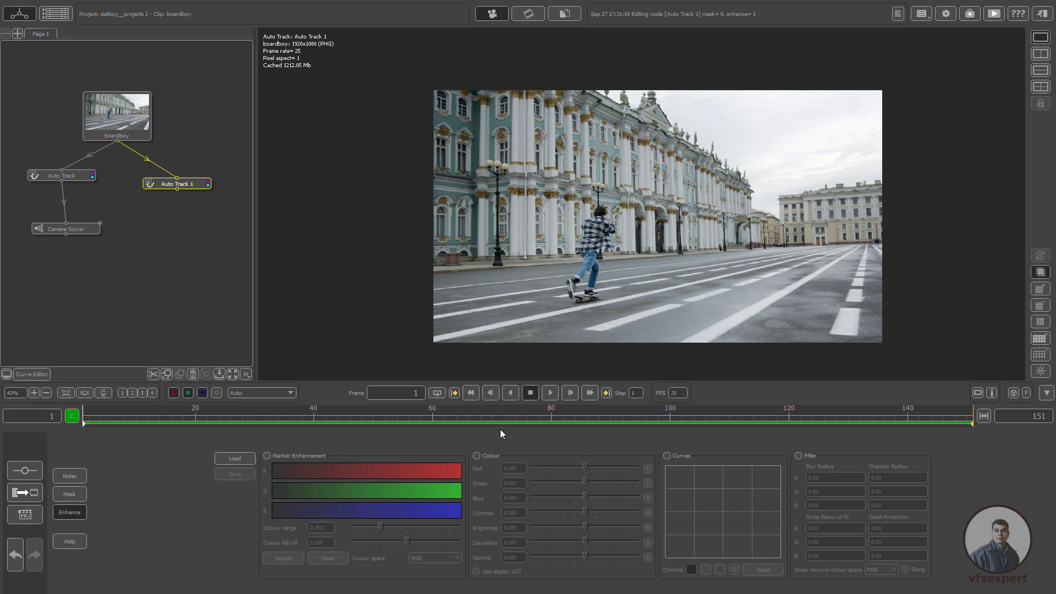
pyautogui.click(476, 456)
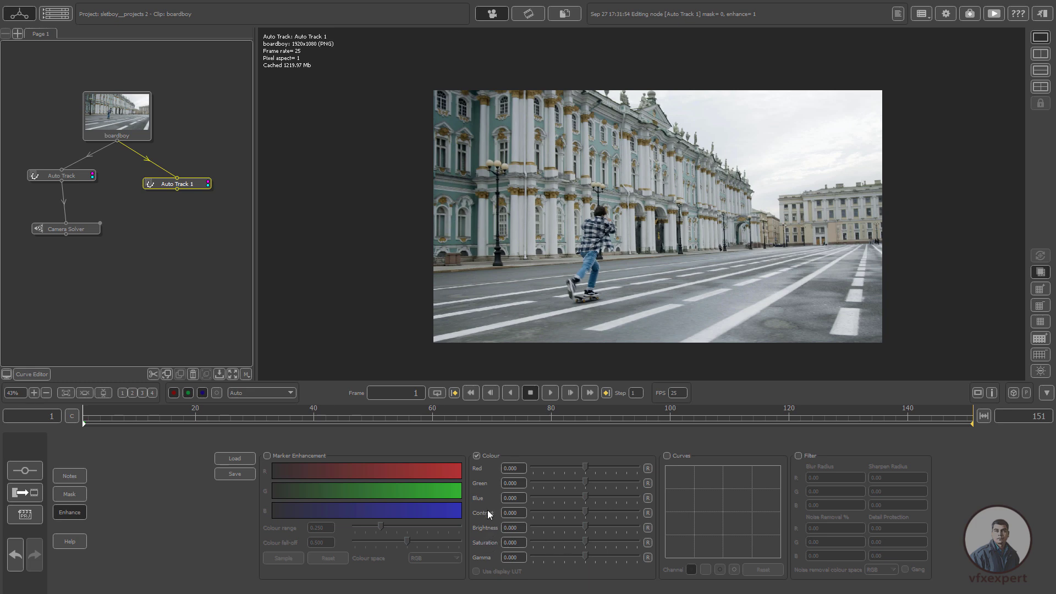
pyautogui.moveTo(585, 513); pyautogui.dragTo(593, 513)
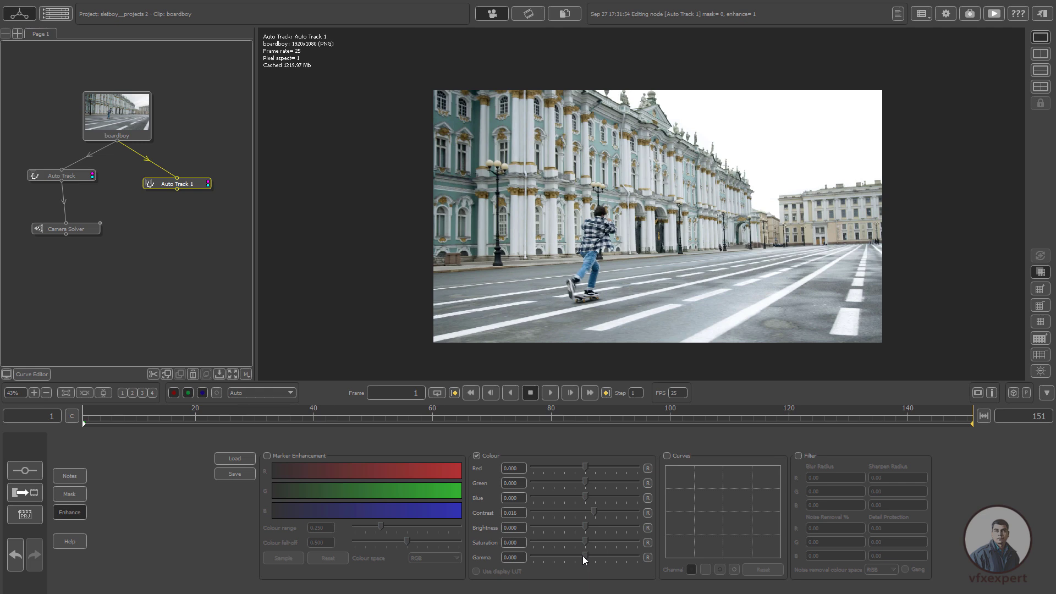
pyautogui.moveTo(582, 558); pyautogui.dragTo(570, 557)
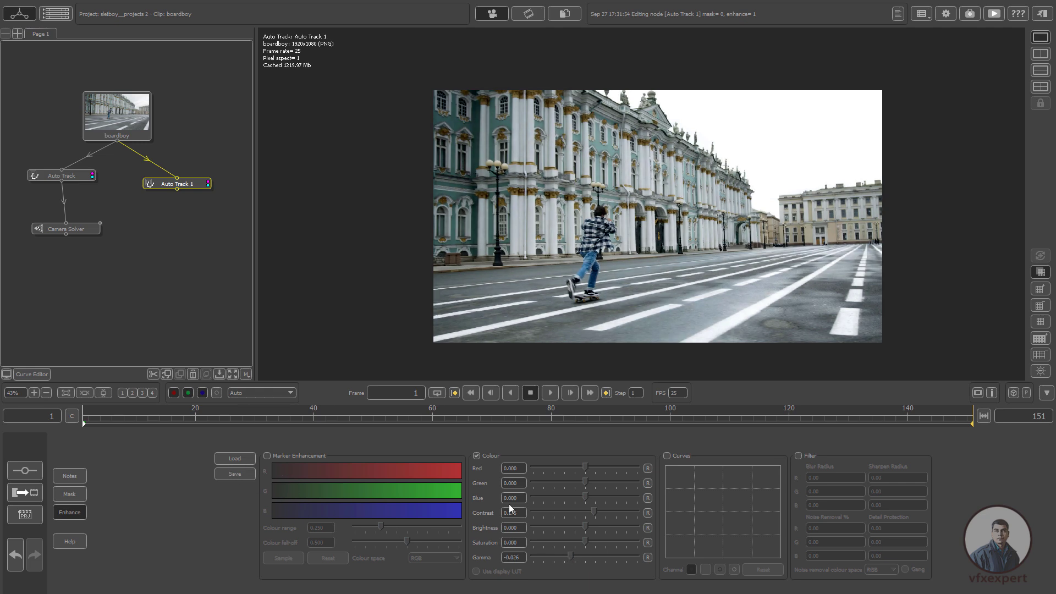
pyautogui.click(69, 512)
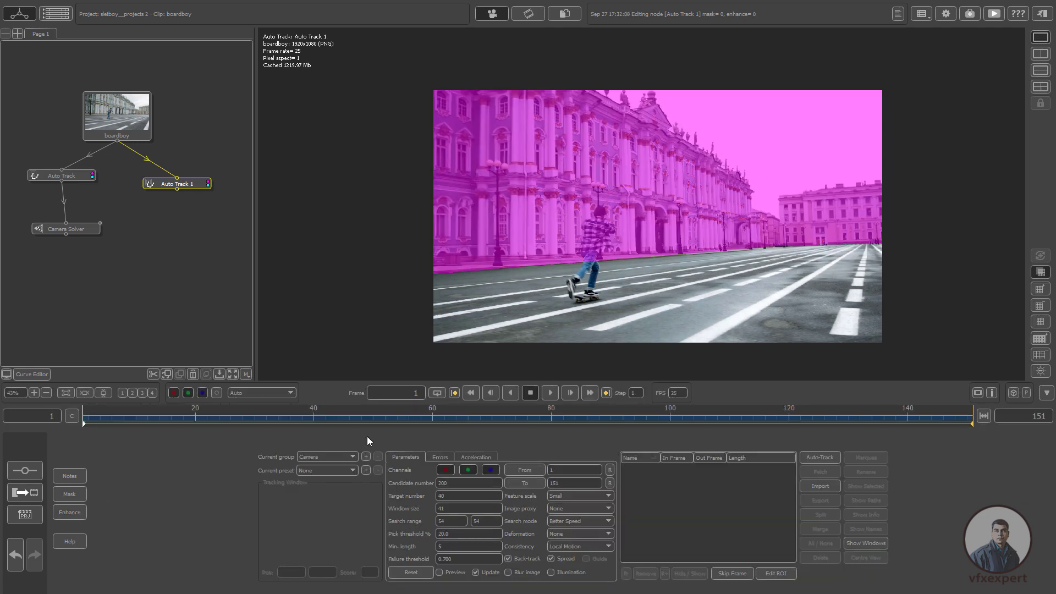
# Step: Preview the candidate features through the clip, run auto-tracking on the road, and check the resulting tracks over the frames
pyautogui.click(440, 572)
pyautogui.moveTo(467, 418)
pyautogui.mouseDown()
pyautogui.moveTo(896, 423)
pyautogui.moveTo(123, 421)
pyautogui.mouseUp()
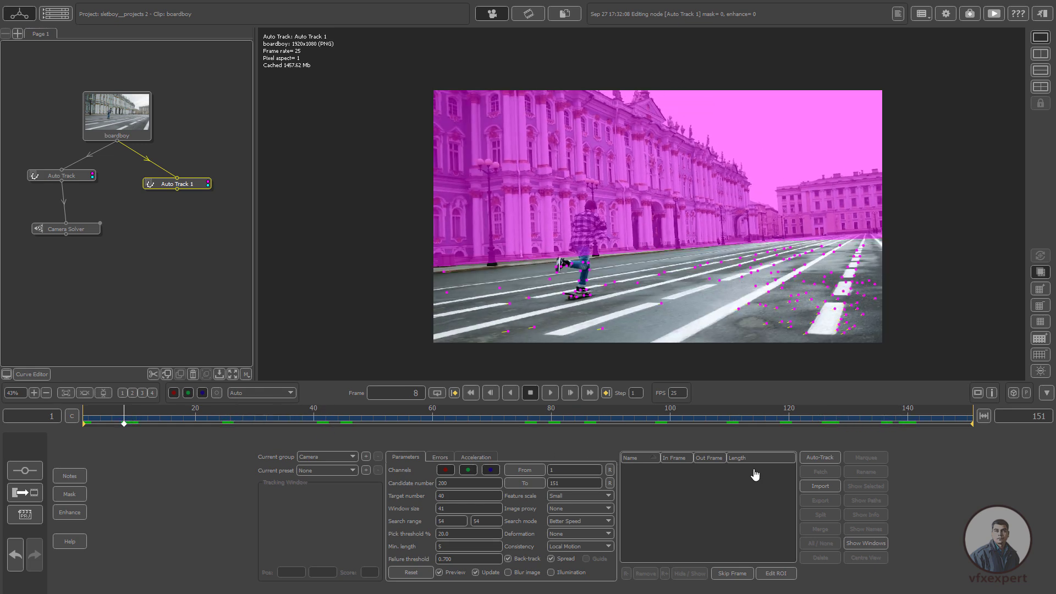
pyautogui.click(820, 457)
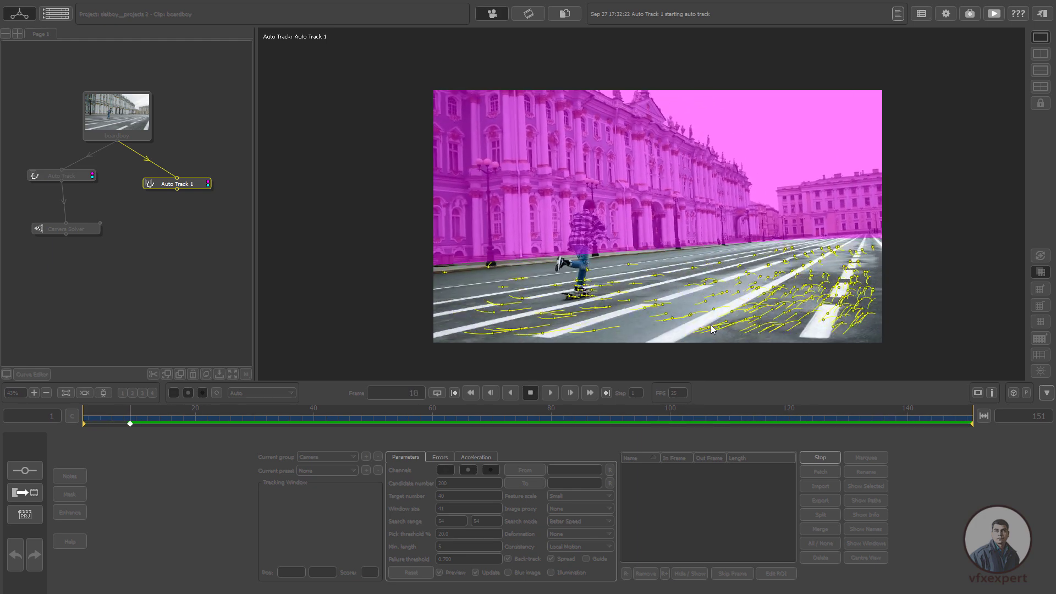
pyautogui.moveTo(192, 418); pyautogui.dragTo(213, 431)
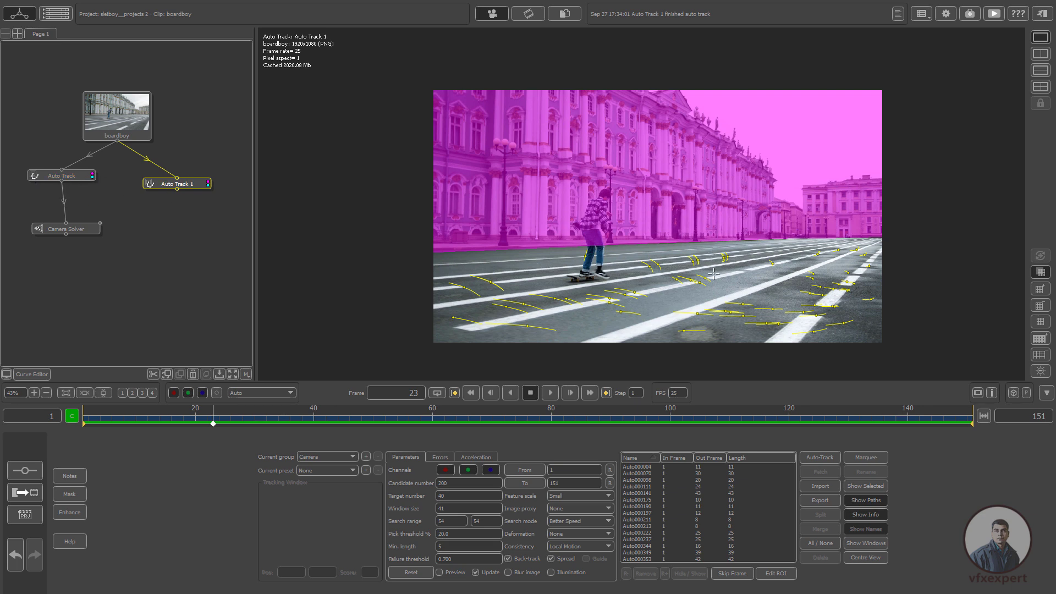
# Step: Adjust the positions of the two Auto Track nodes, and copy and paste the original Auto Track node
pyautogui.moveTo(180, 187); pyautogui.dragTo(181, 193)
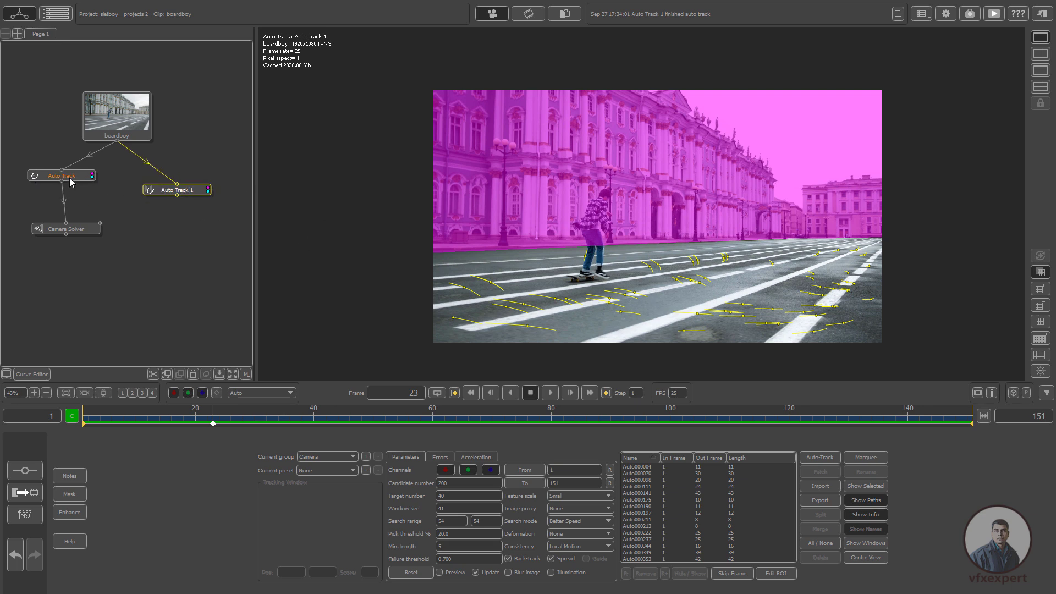
pyautogui.moveTo(71, 183); pyautogui.dragTo(78, 189)
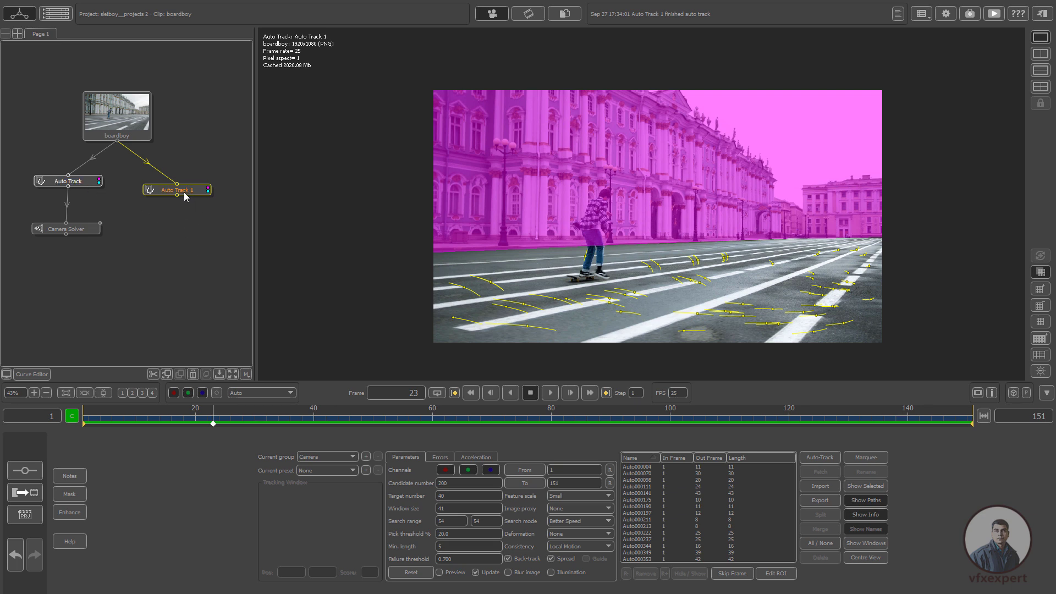
pyautogui.click(158, 193)
pyautogui.click(82, 186)
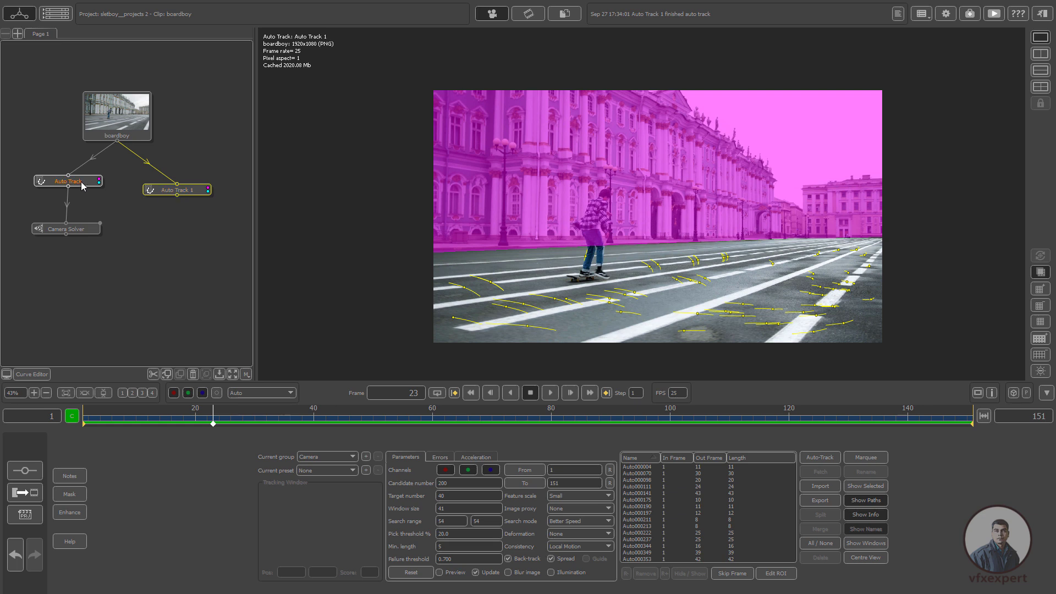
pyautogui.click(167, 374)
pyautogui.click(179, 375)
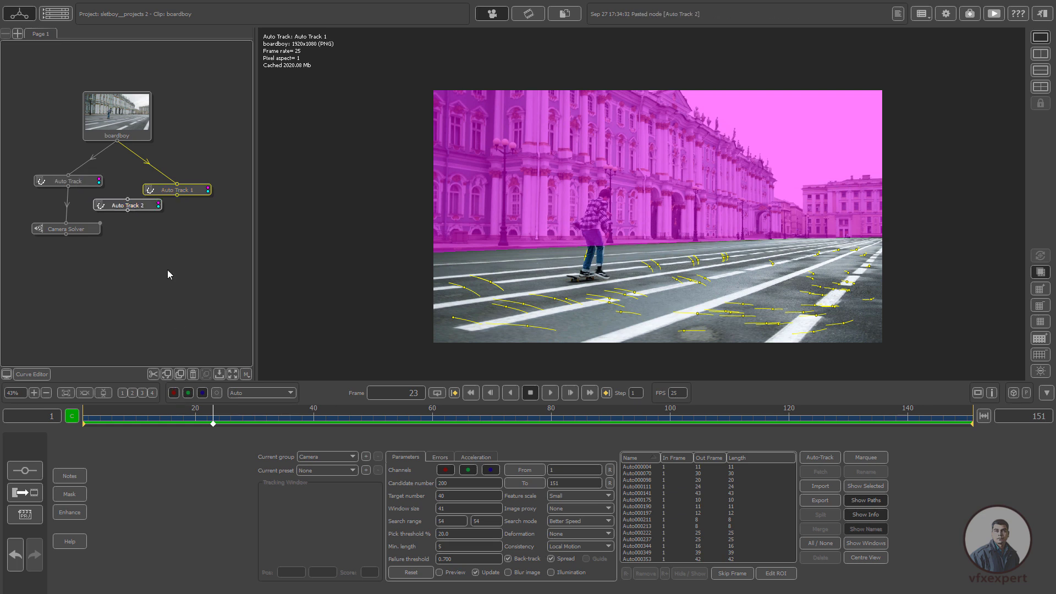
# Step: Place the pasted Auto Track 2 node beneath Auto Track 1, link Auto Track 1 to it, and open it for editing
pyautogui.moveTo(127, 206); pyautogui.dragTo(179, 234)
pyautogui.moveTo(177, 195); pyautogui.dragTo(187, 244)
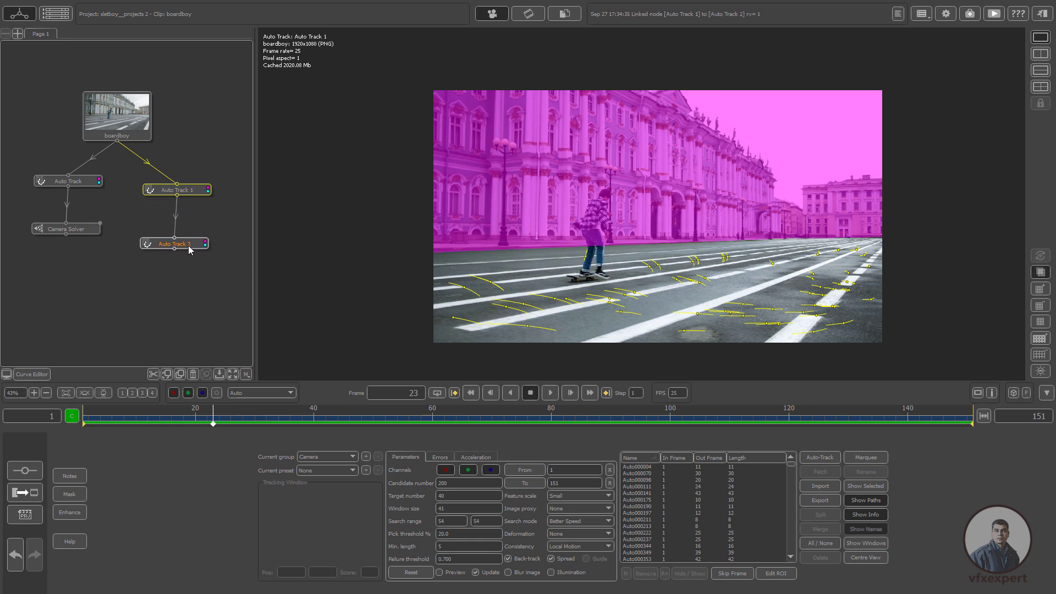
pyautogui.click(187, 246)
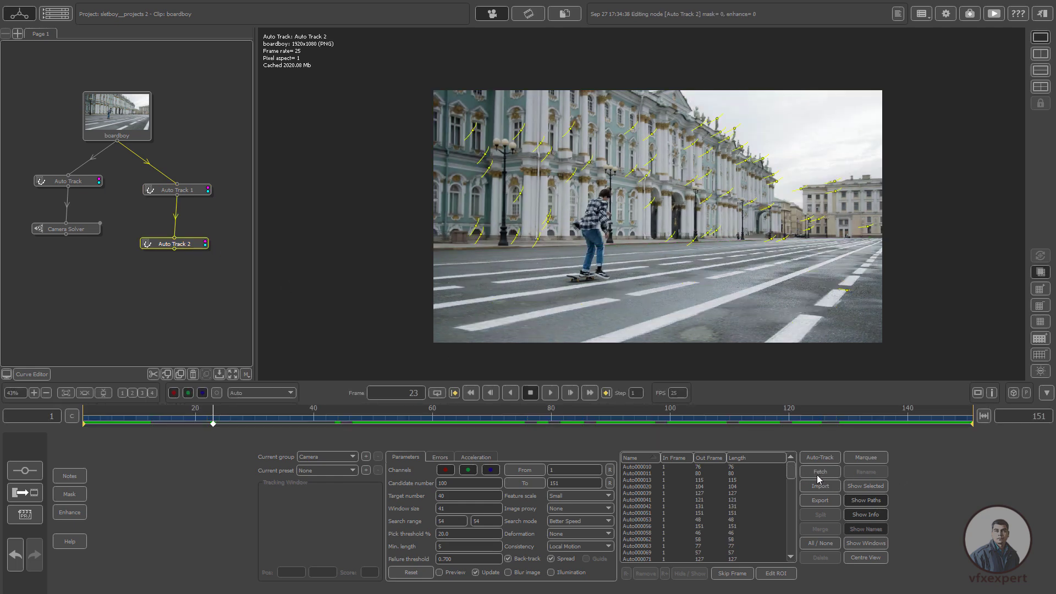
# Step: Fetch all trackers from Auto Track 1 into Auto Track 2 and check the combined tracks and their errors through the clip
pyautogui.moveTo(210, 177); pyautogui.dragTo(145, 207)
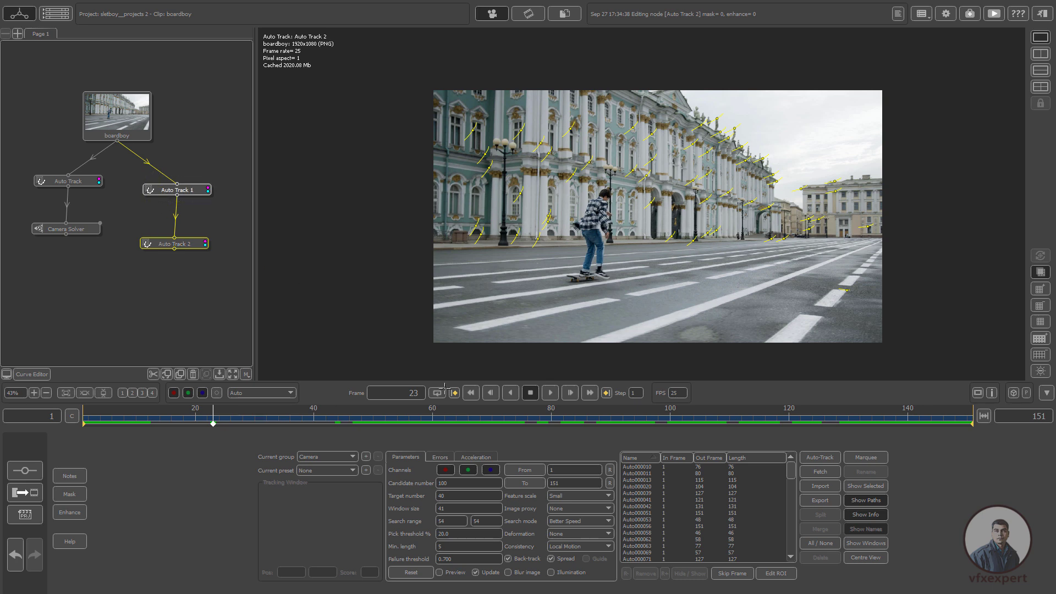
pyautogui.click(825, 476)
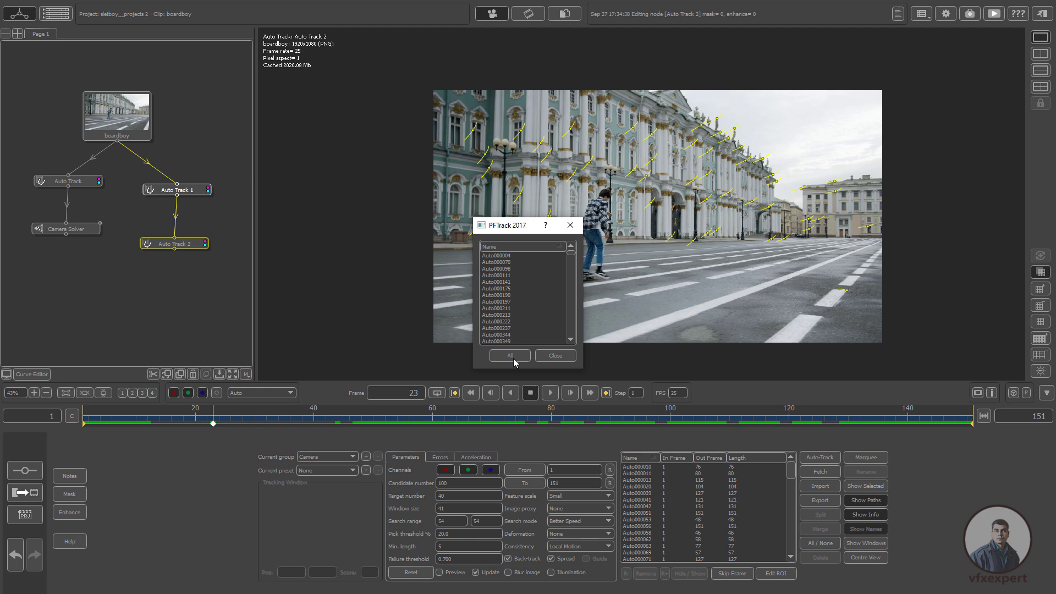
pyautogui.click(511, 357)
pyautogui.click(555, 357)
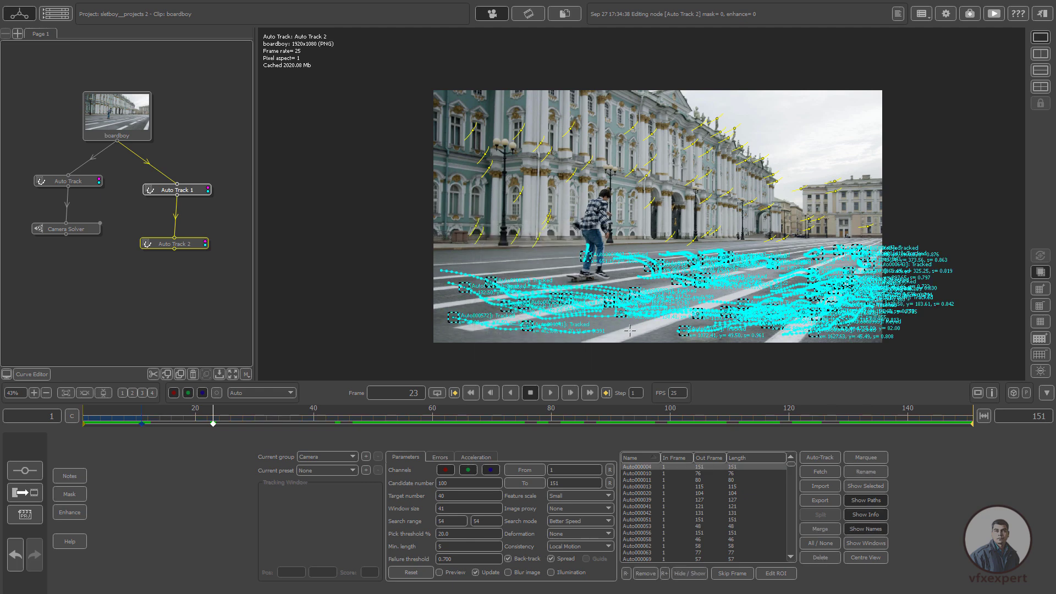
pyautogui.click(642, 267)
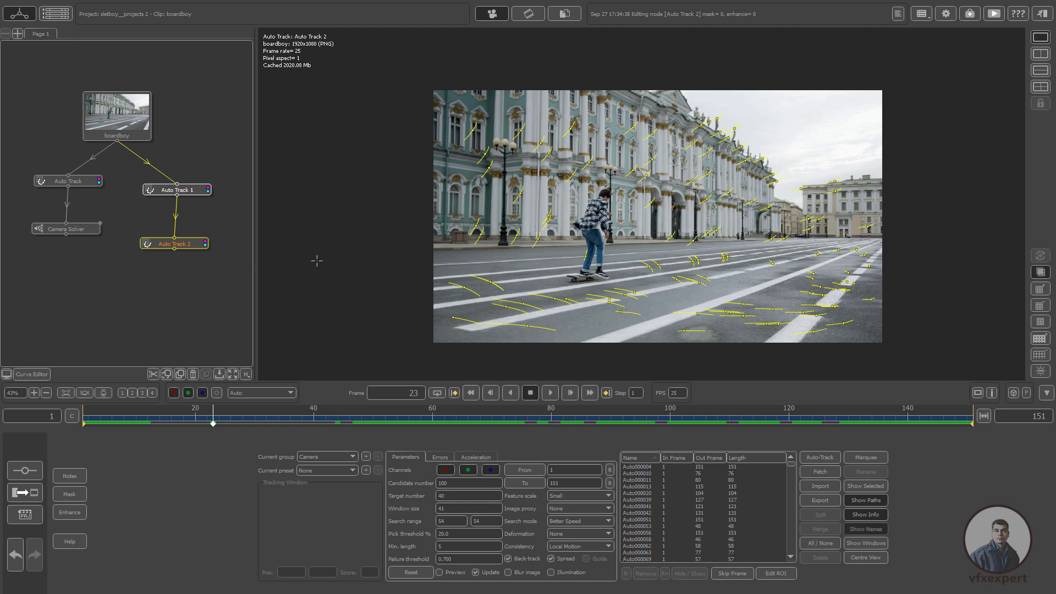
pyautogui.moveTo(350, 420); pyautogui.dragTo(527, 431)
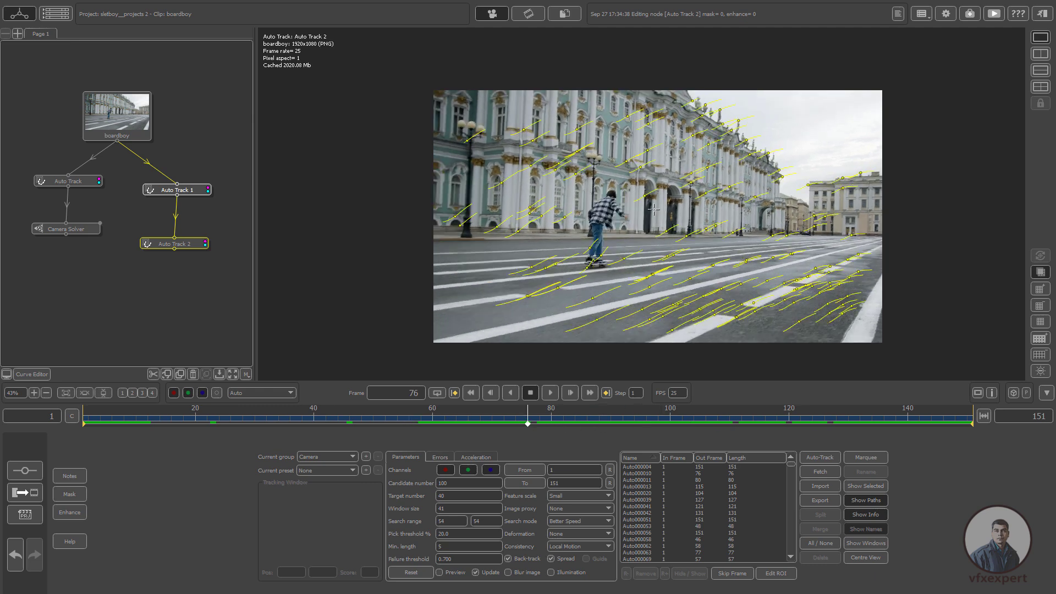
pyautogui.moveTo(524, 422); pyautogui.dragTo(314, 422)
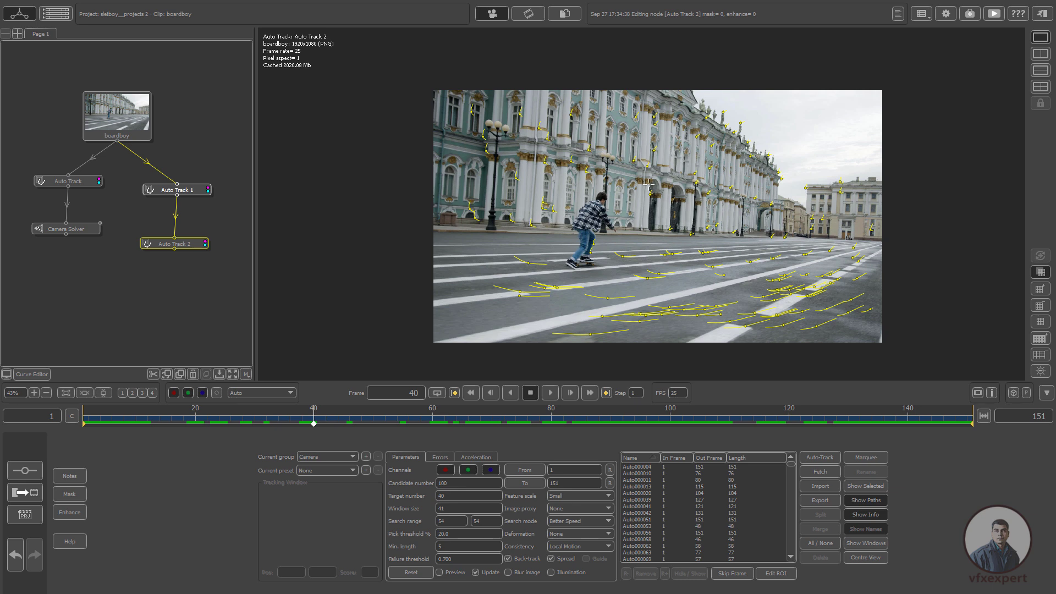
pyautogui.click(440, 458)
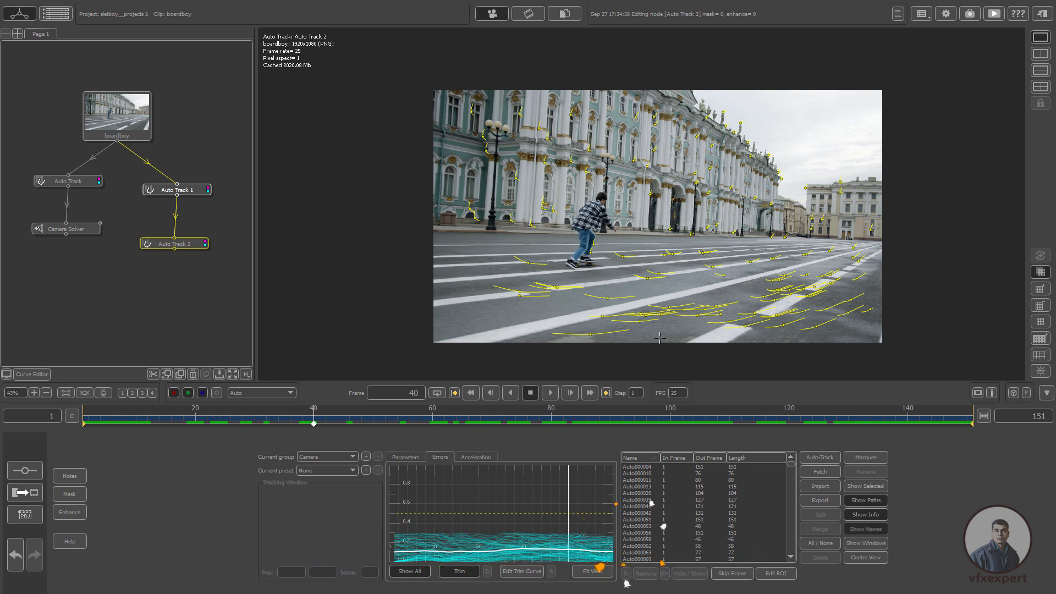
pyautogui.click(407, 459)
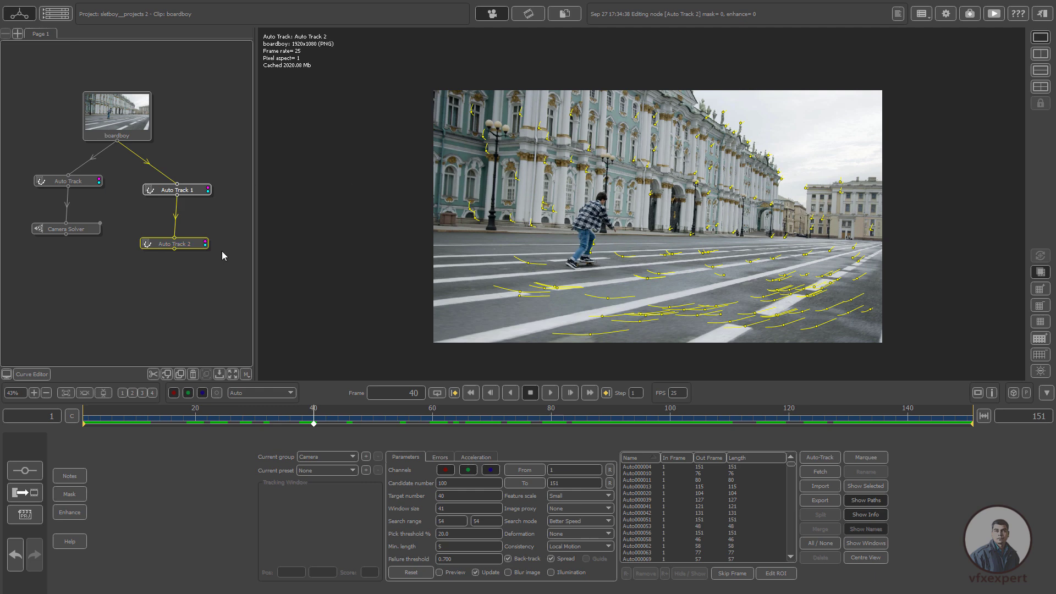
# Step: Add a Camera Solver node beneath Auto Track 2, open it, and solve the camera and all trackers
pyautogui.rightClick(188, 242)
pyautogui.moveTo(211, 264)
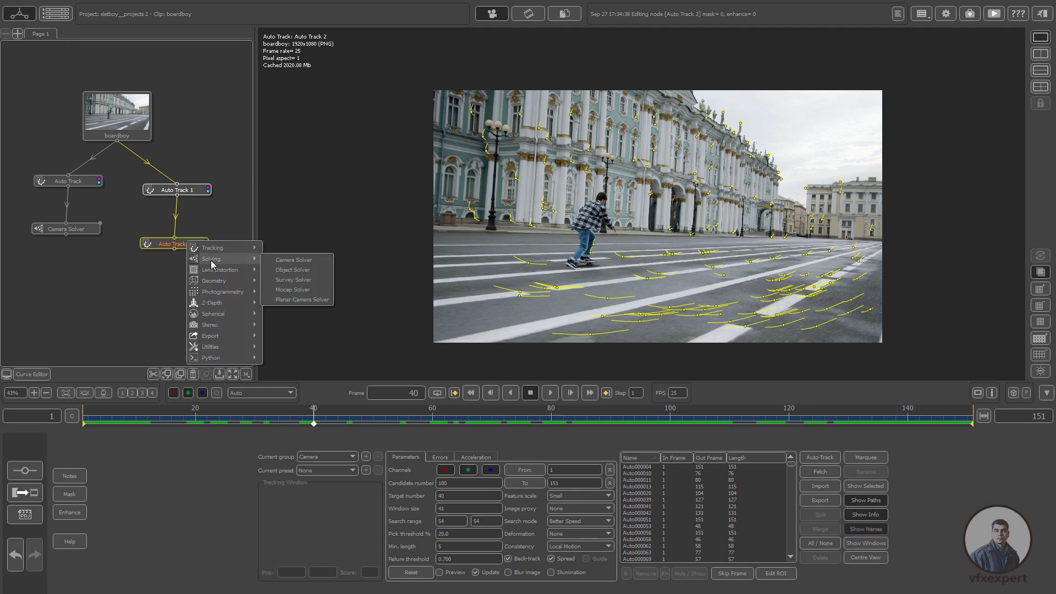
pyautogui.click(294, 260)
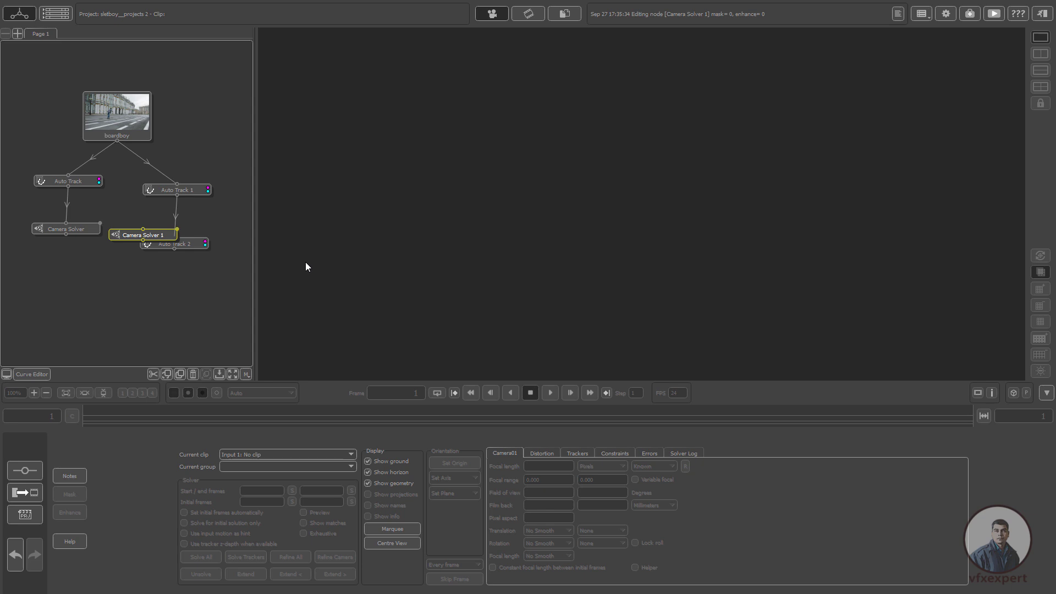
pyautogui.moveTo(143, 233); pyautogui.dragTo(170, 281)
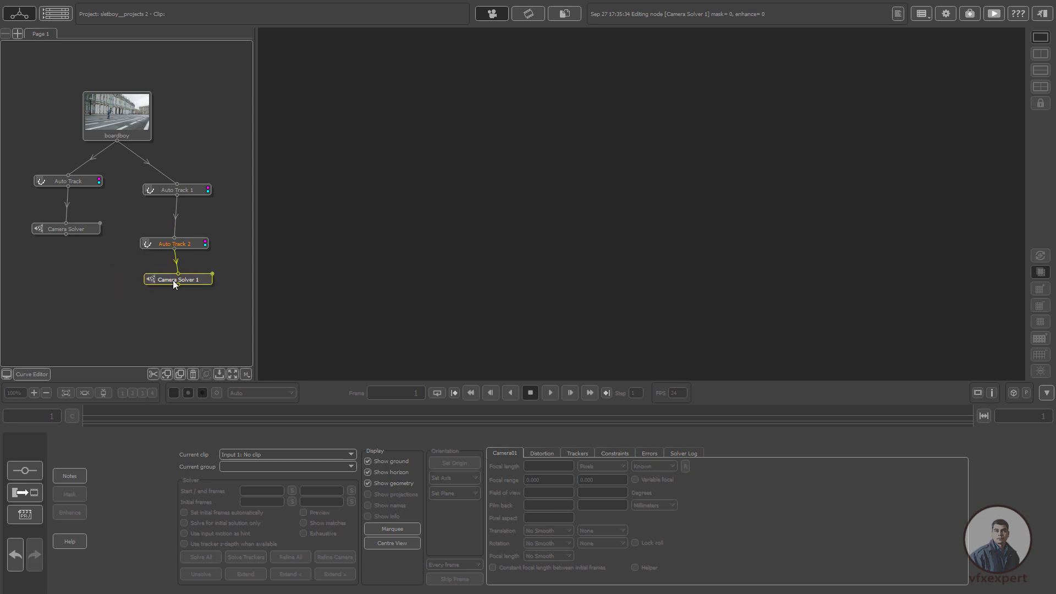
pyautogui.click(173, 279)
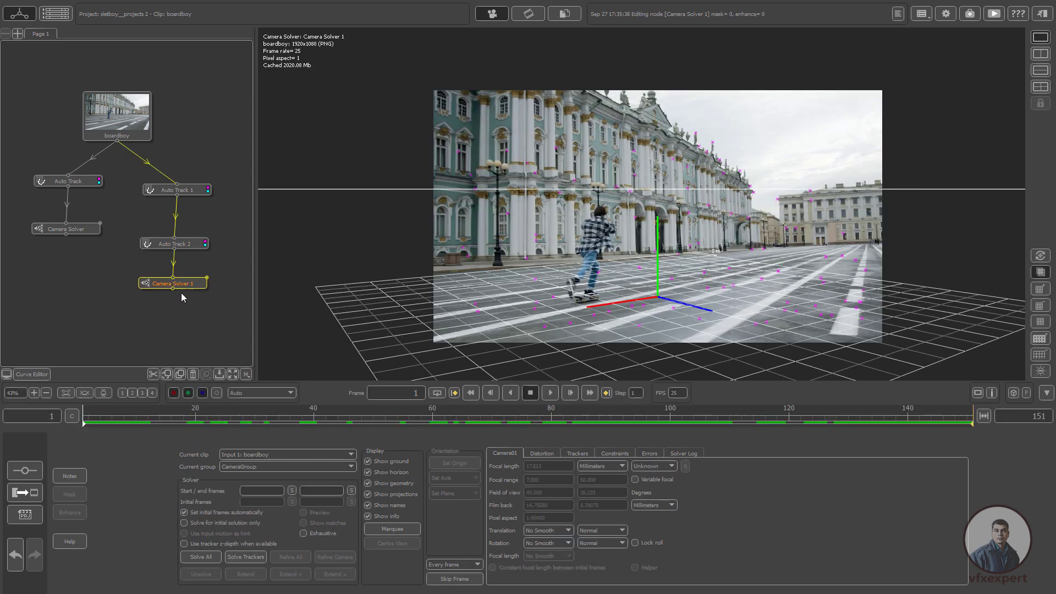
pyautogui.click(211, 556)
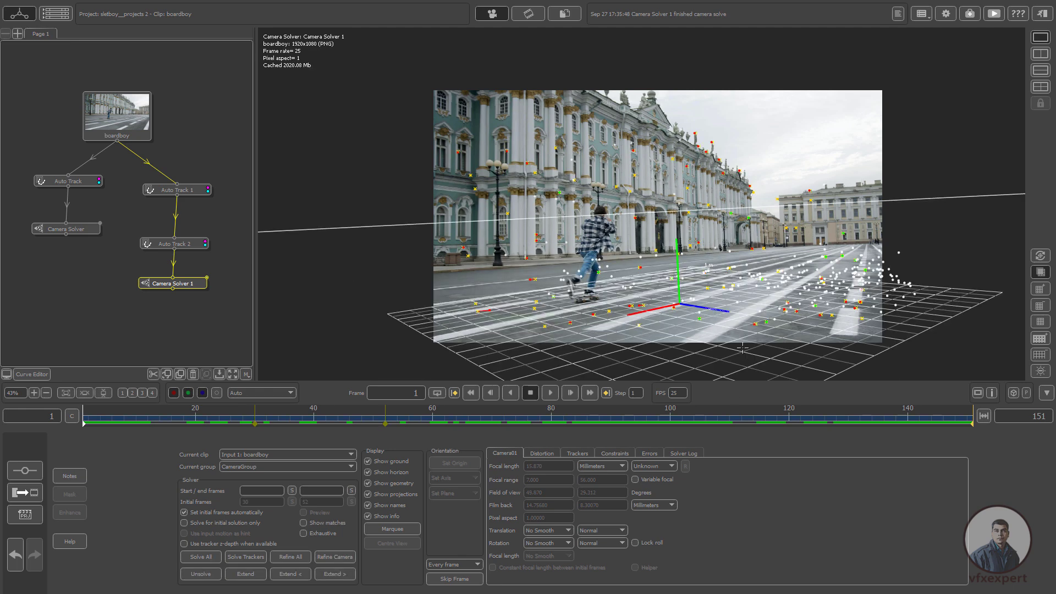
# Step: Check the Camera Solver 1 solution partway through the clip and read the initial frames and errors in the solver log
pyautogui.moveTo(322, 422); pyautogui.dragTo(498, 423)
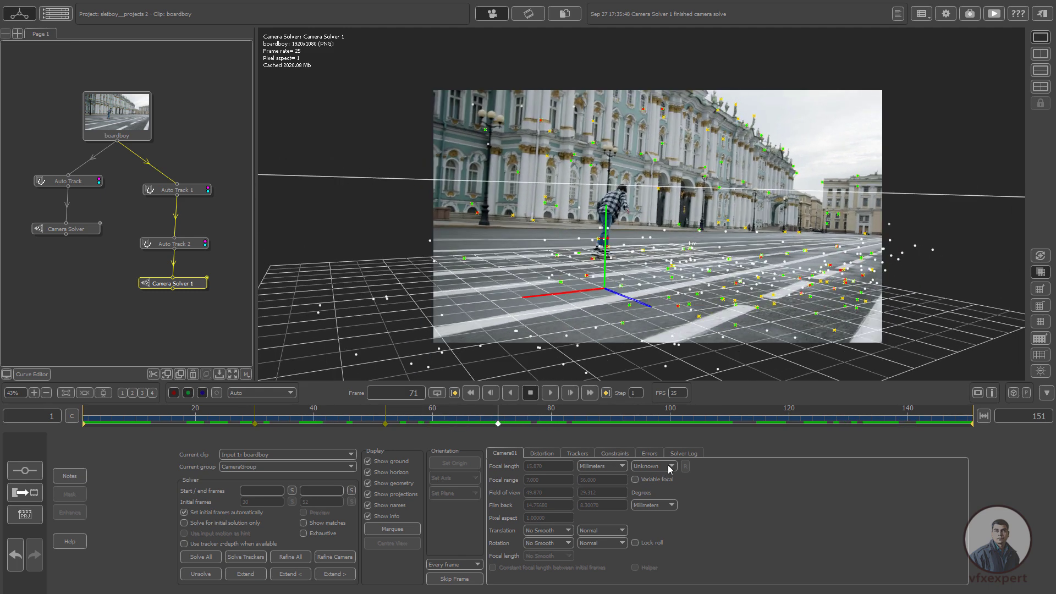
pyautogui.click(684, 454)
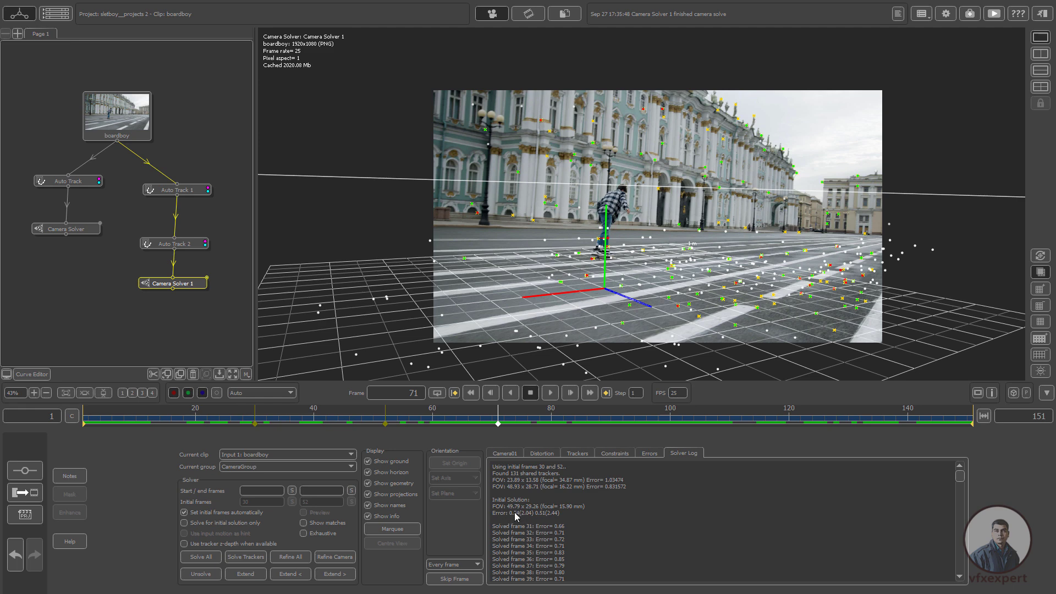
pyautogui.moveTo(498, 422); pyautogui.dragTo(487, 422)
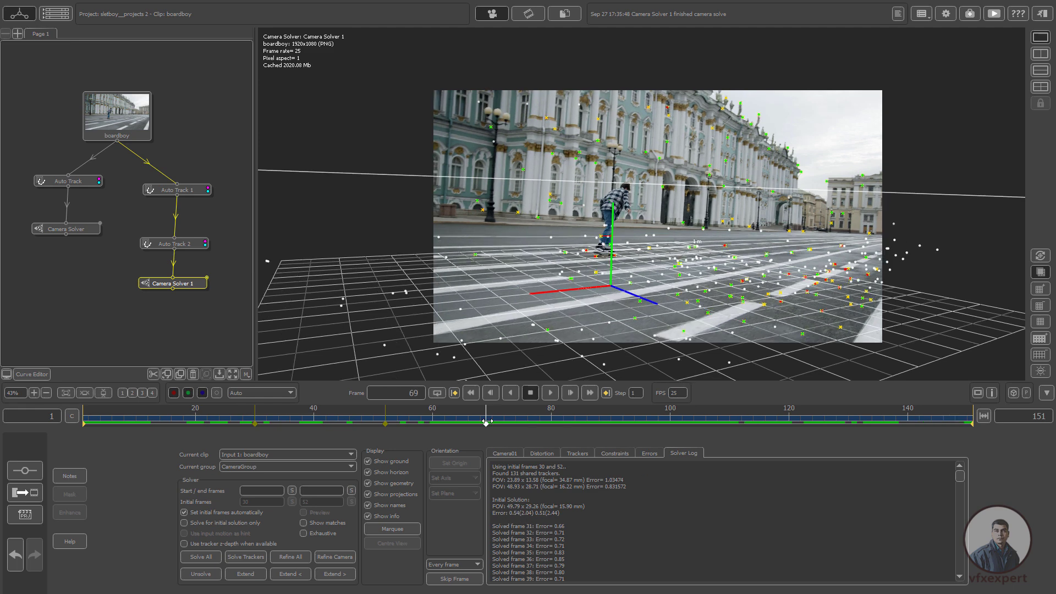
# Step: Trim the high-error tracker paths in the error graph with the threshold lowered to about 3, and refine the whole solution
pyautogui.click(652, 454)
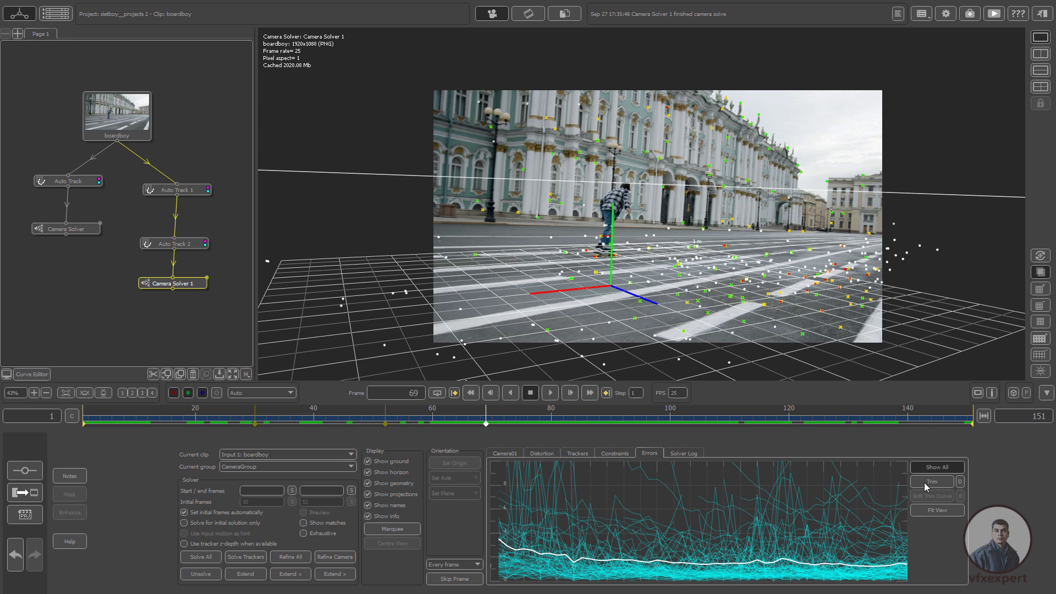
pyautogui.click(941, 485)
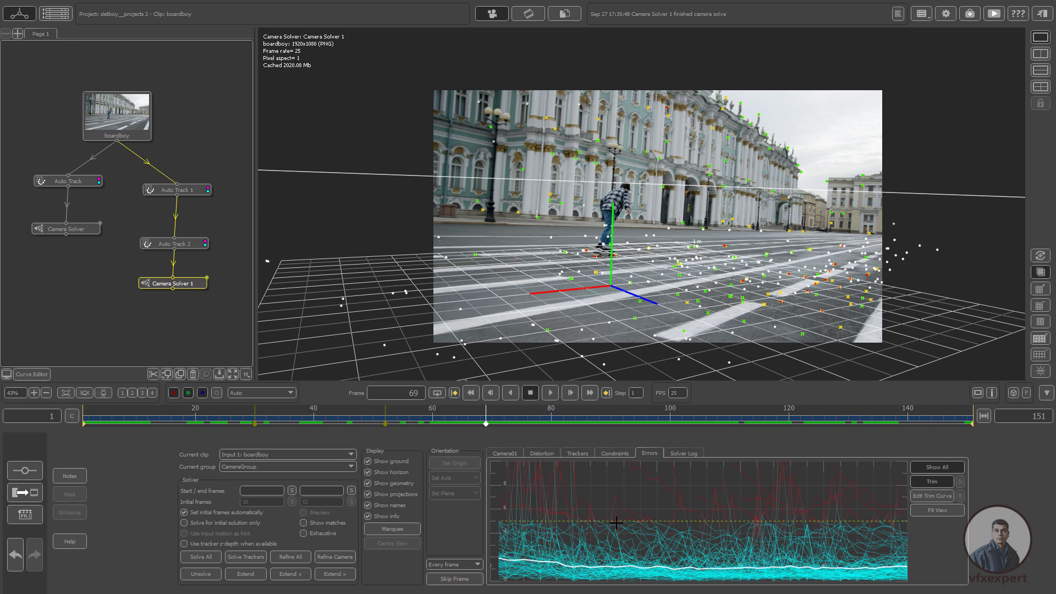
pyautogui.moveTo(619, 533); pyautogui.dragTo(619, 546)
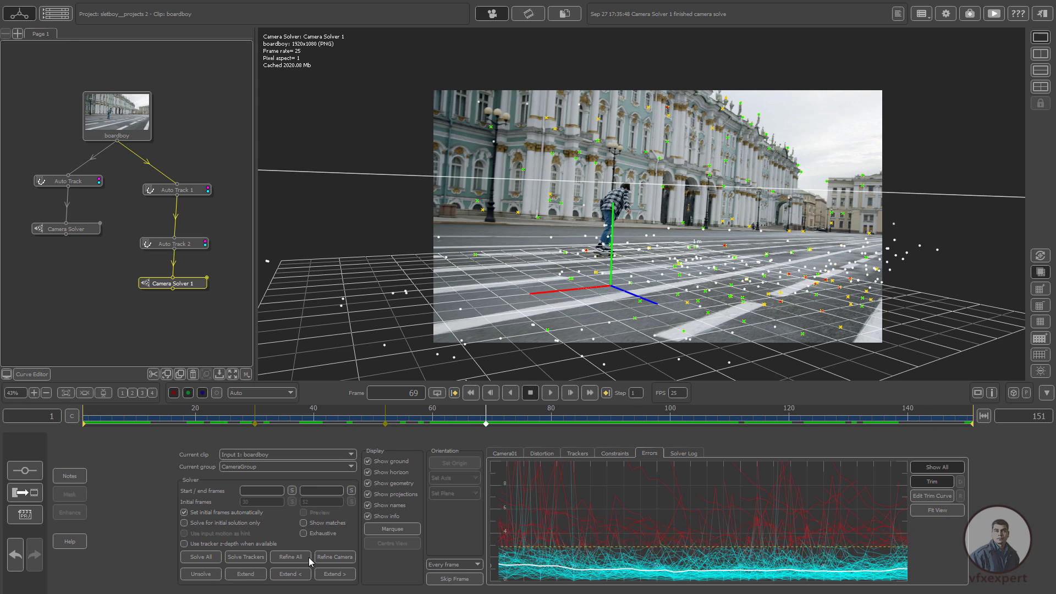
pyautogui.click(292, 556)
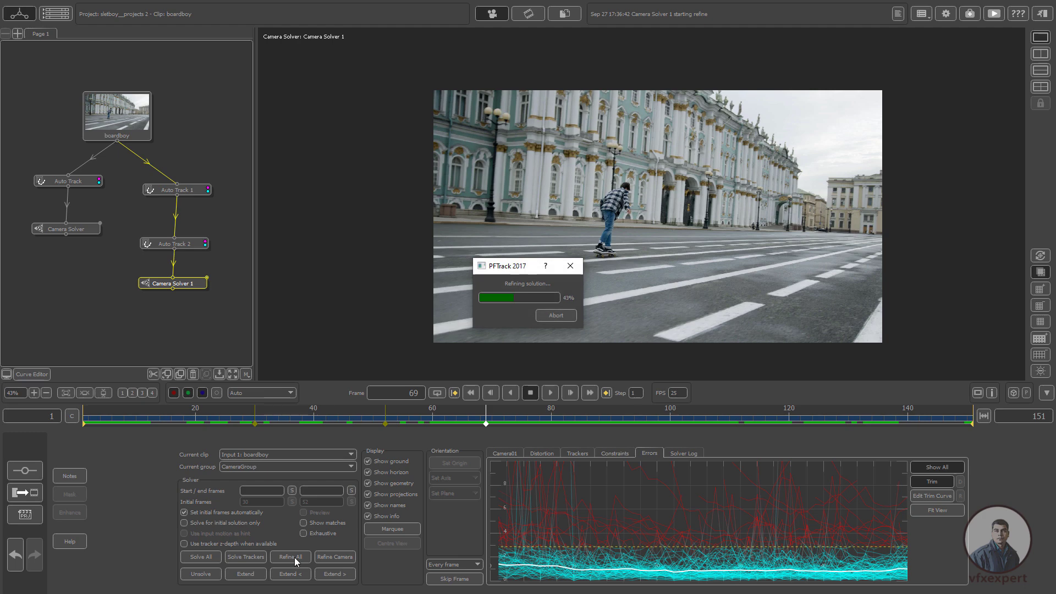
# Step: Check the refined solution around frame 29, then solve the camera and all trackers again and review the solver log
pyautogui.moveTo(547, 419); pyautogui.dragTo(249, 423)
pyautogui.click(685, 453)
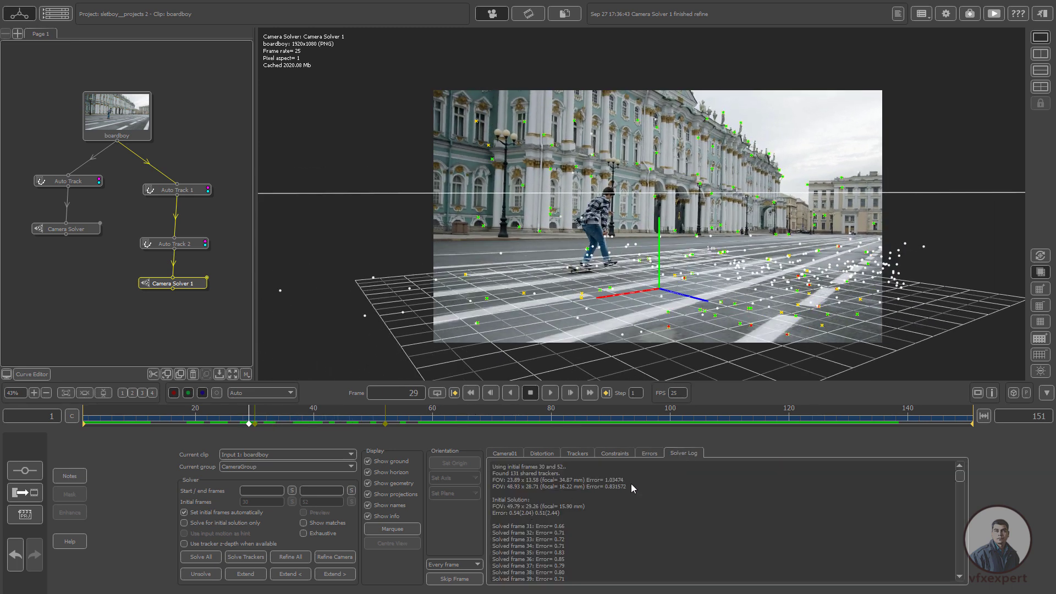
pyautogui.click(506, 455)
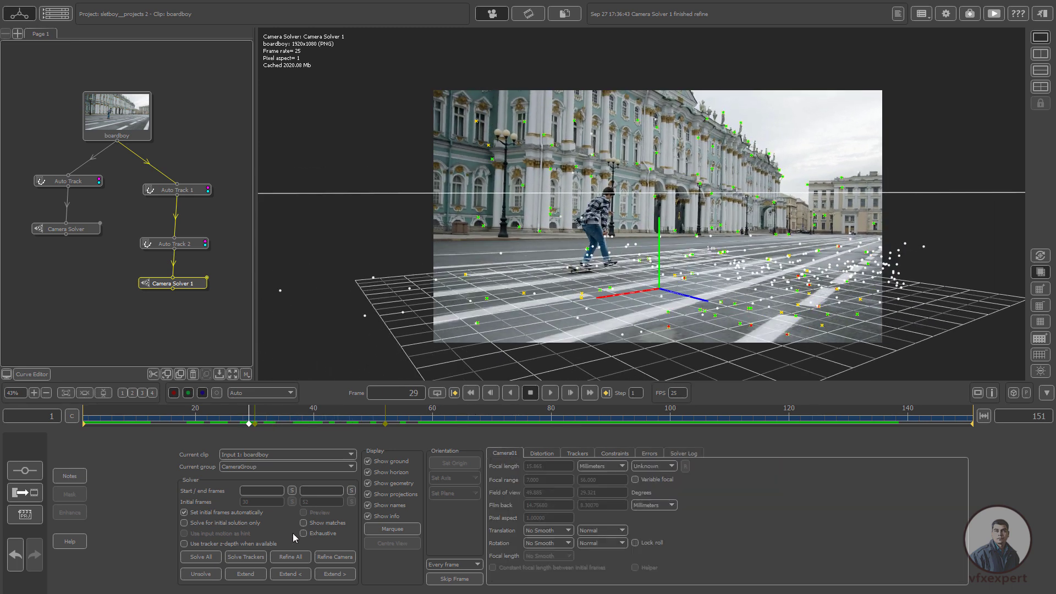
pyautogui.click(212, 556)
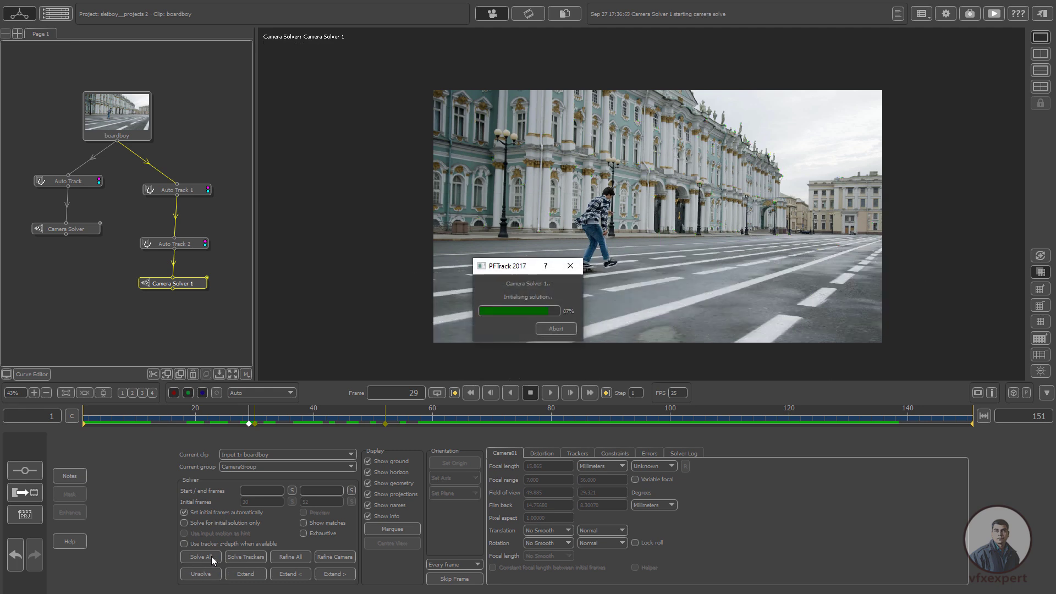
pyautogui.click(687, 454)
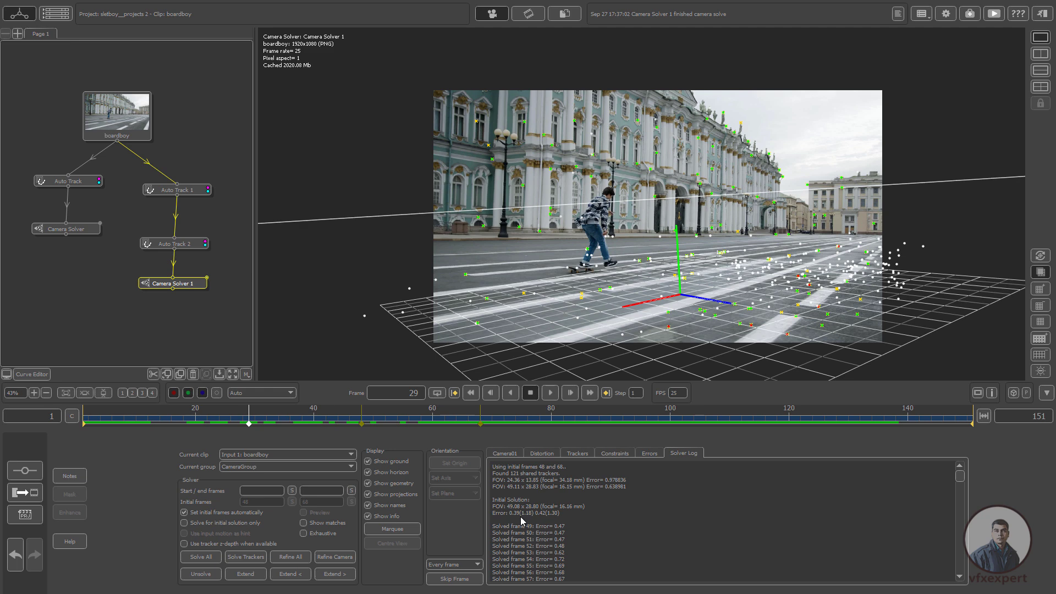
# Step: Trim the high-error tracker paths of the new solve in the error graph and refine the camera and trackers together
pyautogui.click(649, 454)
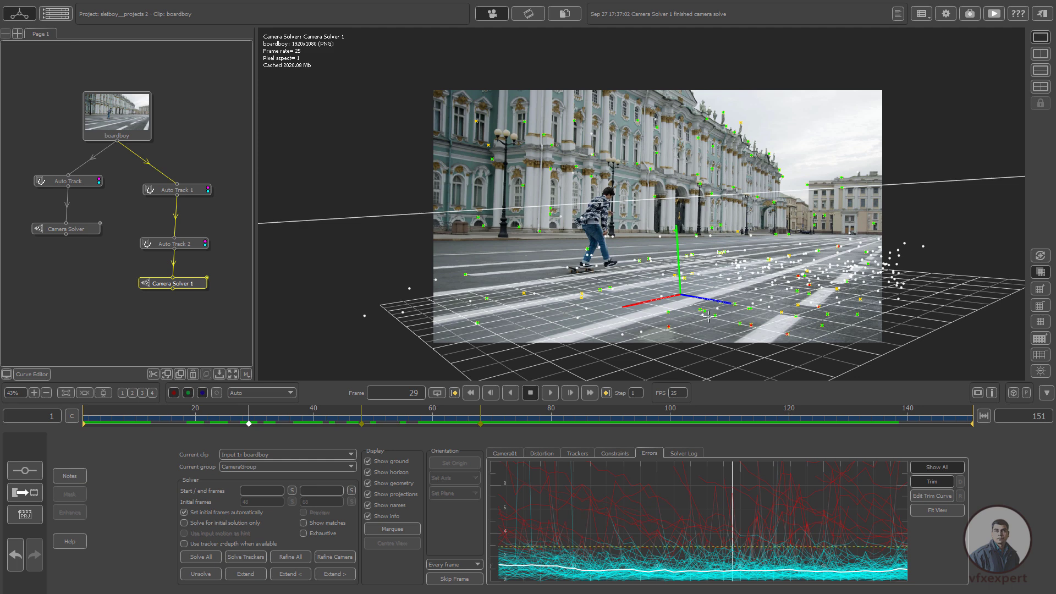
pyautogui.click(933, 486)
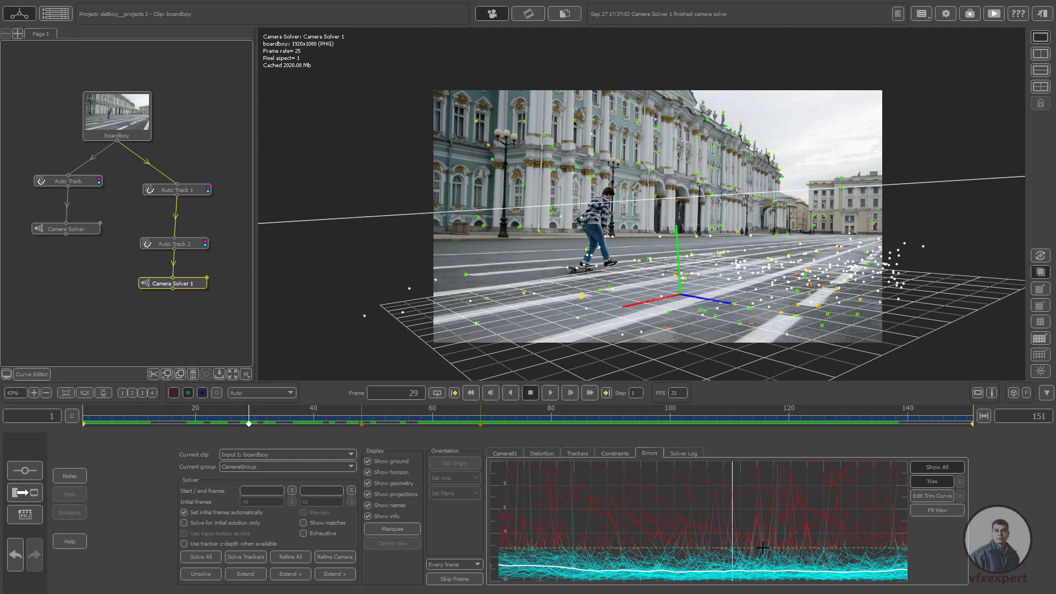
pyautogui.click(291, 558)
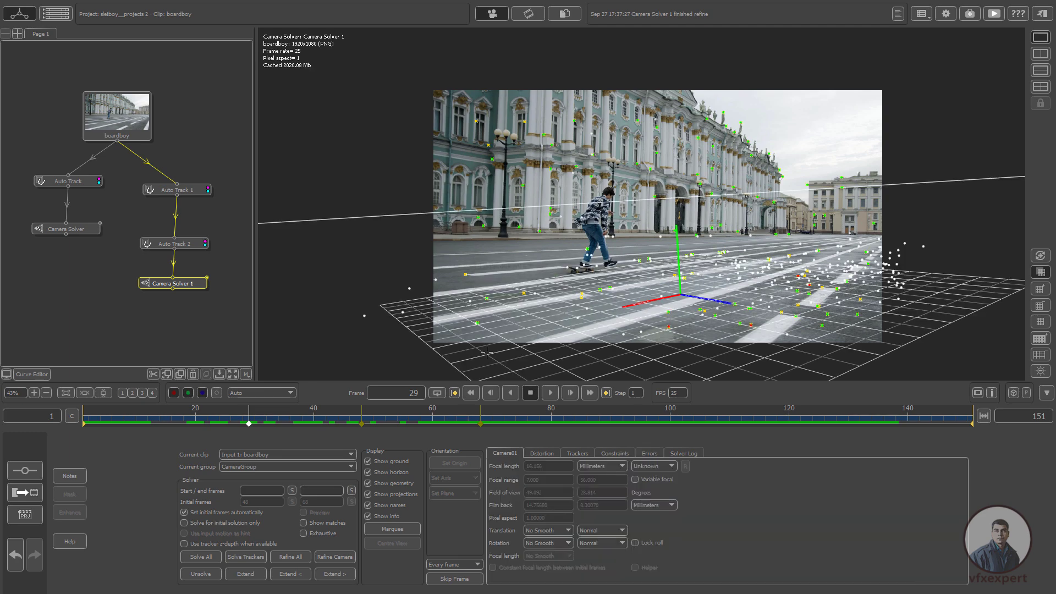
# Step: Play the refined solve from the start of the clip to check that the ground grid and trackers stay locked
pyautogui.moveTo(412, 423); pyautogui.dragTo(87, 457)
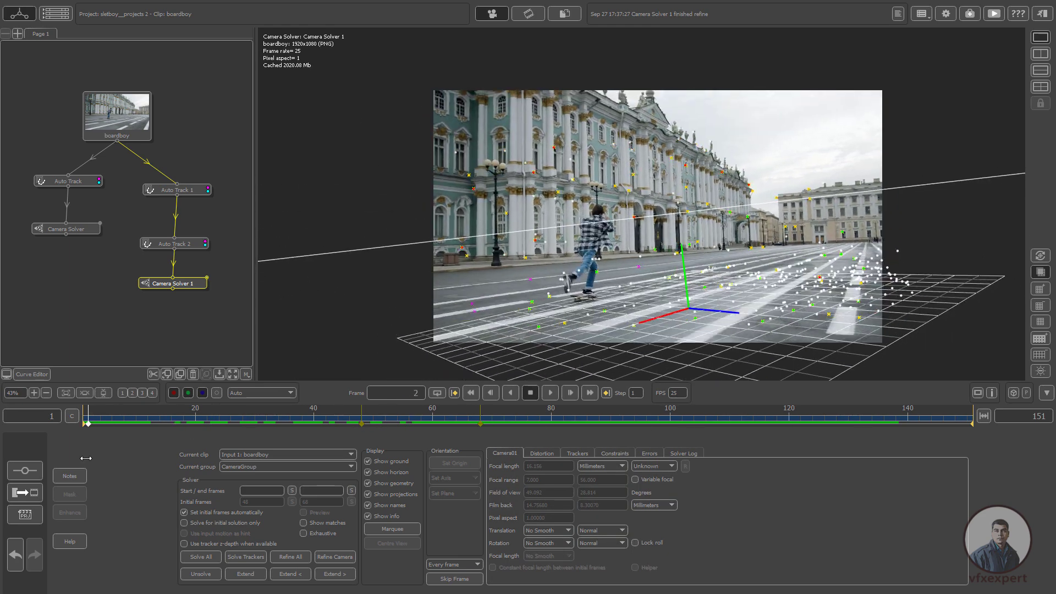
pyautogui.click(472, 394)
pyautogui.click(554, 395)
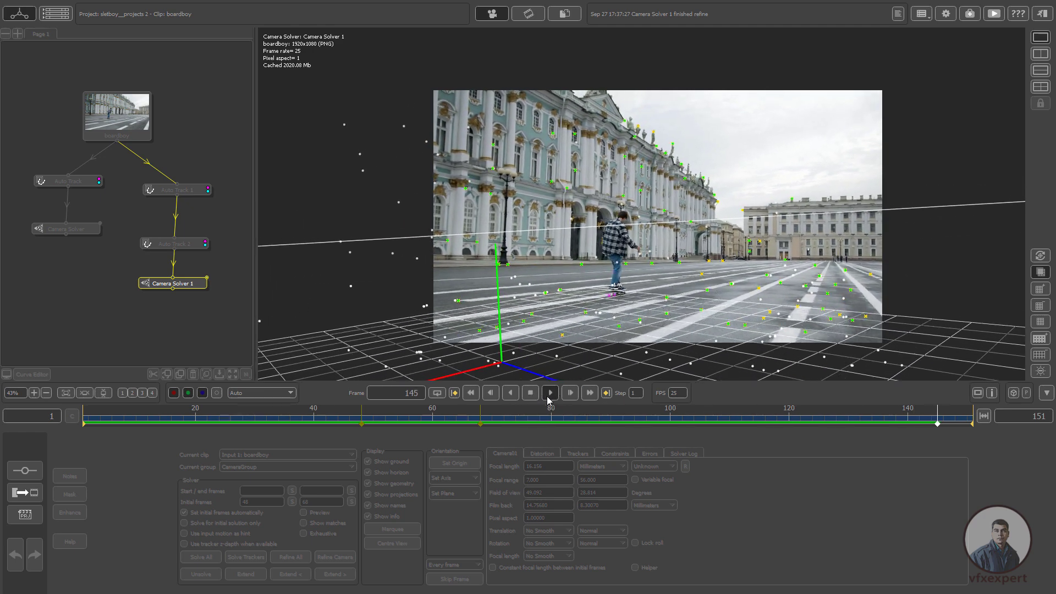
pyautogui.click(531, 397)
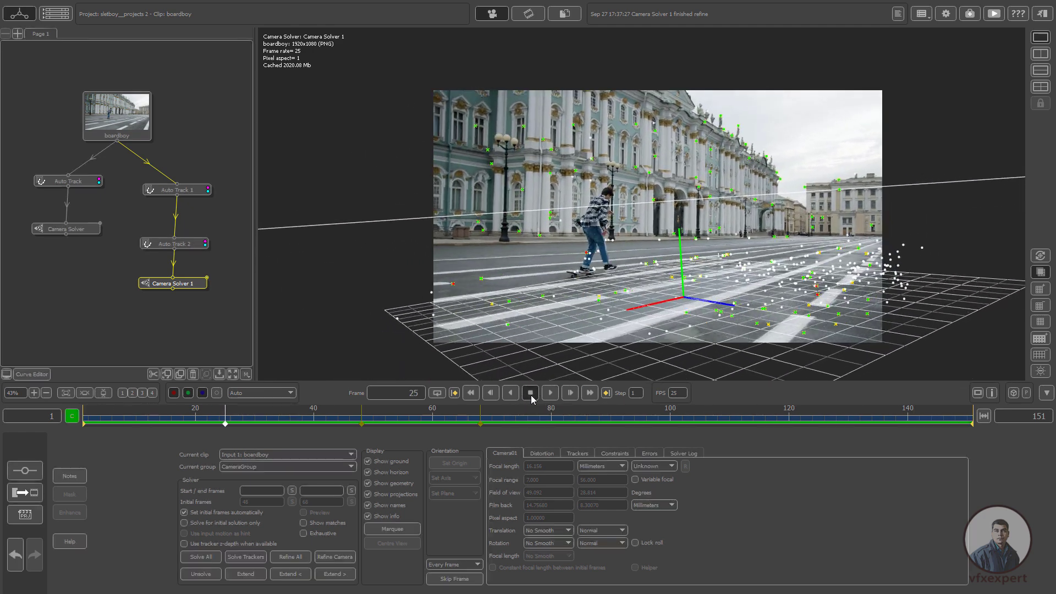
# Step: Show a 3D perspective view beside the camera view and examine the tracker cloud and camera path from several angles
pyautogui.click(1040, 53)
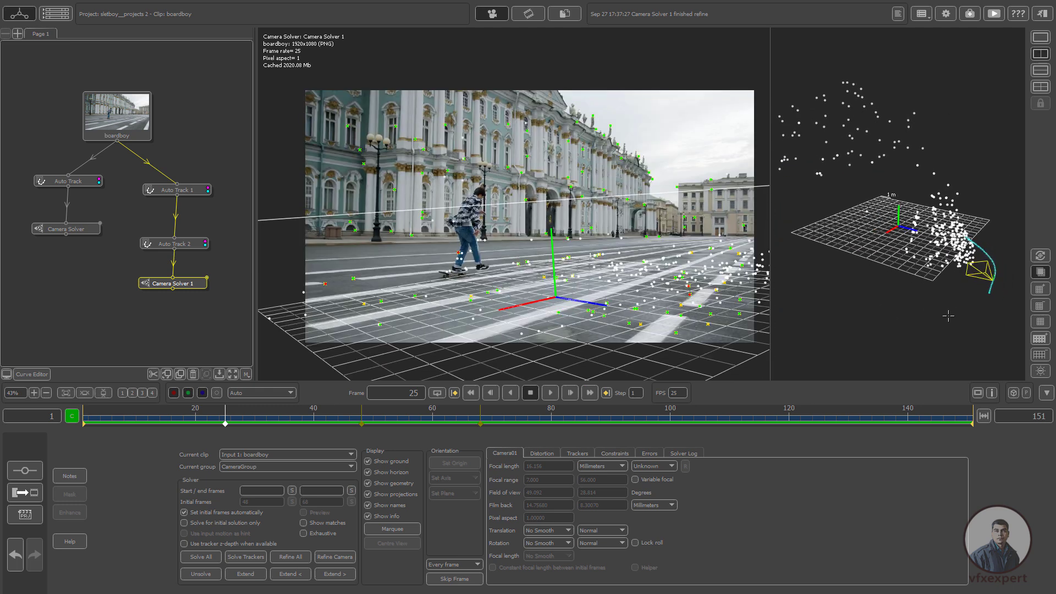
pyautogui.moveTo(901, 322); pyautogui.dragTo(824, 182, button='middle')
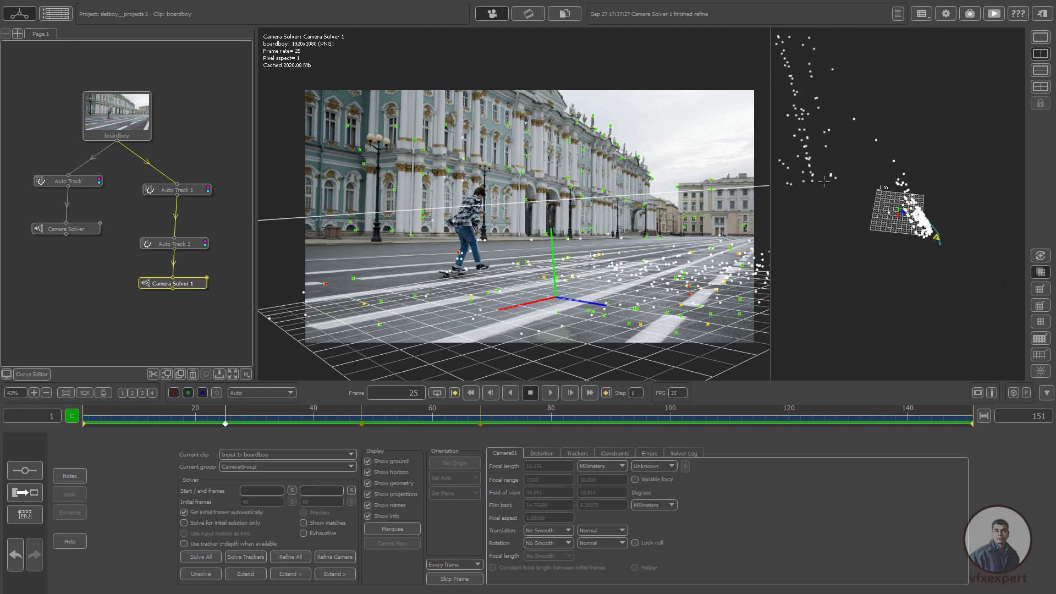
pyautogui.scroll(5, 904, 303)
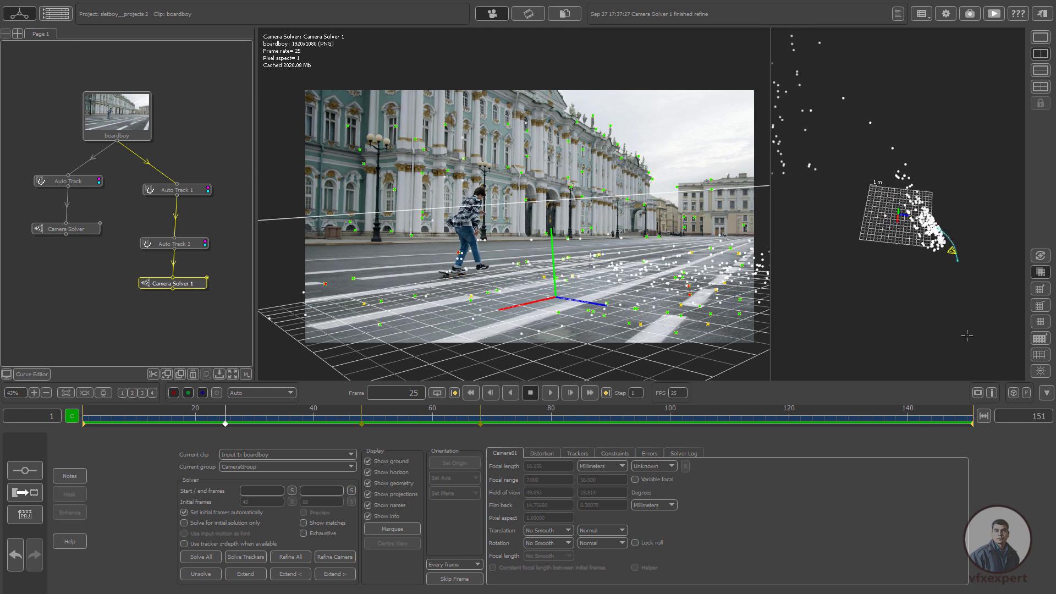
pyautogui.moveTo(892, 304); pyautogui.dragTo(878, 275, button='middle')
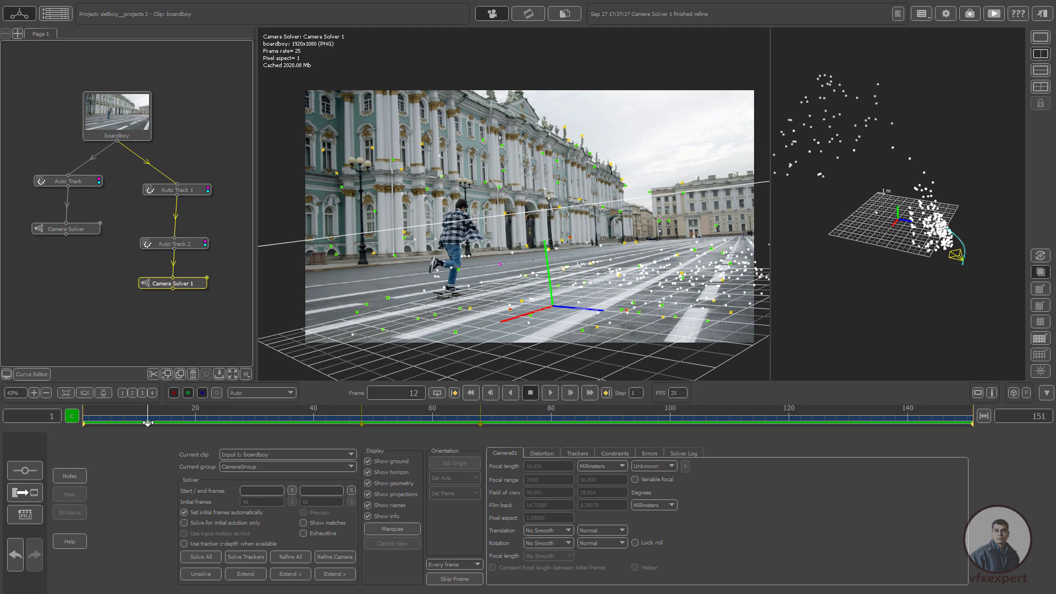
pyautogui.scroll(2, 525, 288)
# Step: Add an Orient Scene utility node beneath Camera Solver 1
pyautogui.rightClick(176, 286)
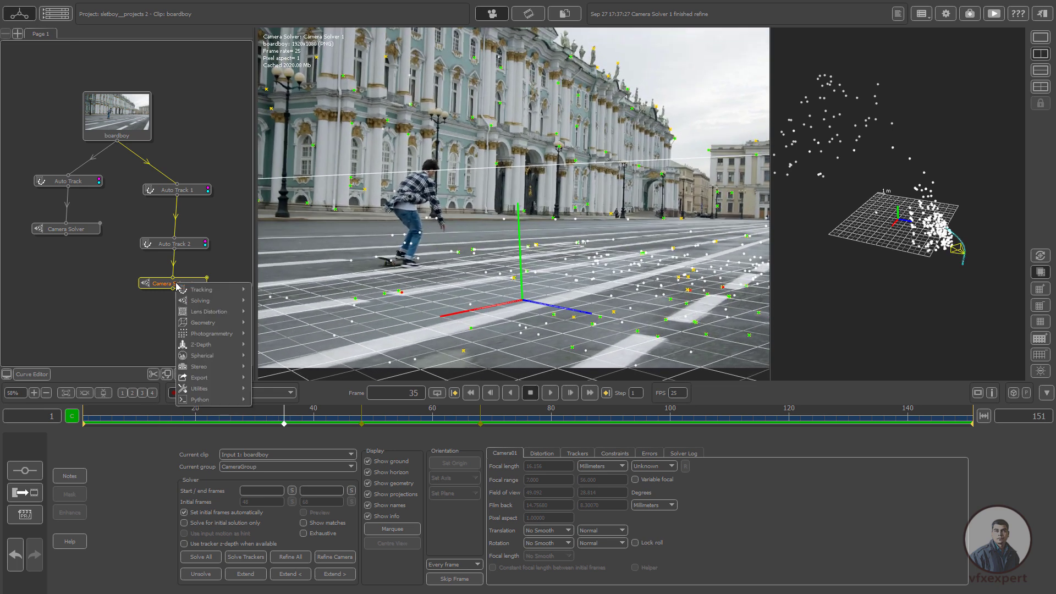
pyautogui.moveTo(213, 389)
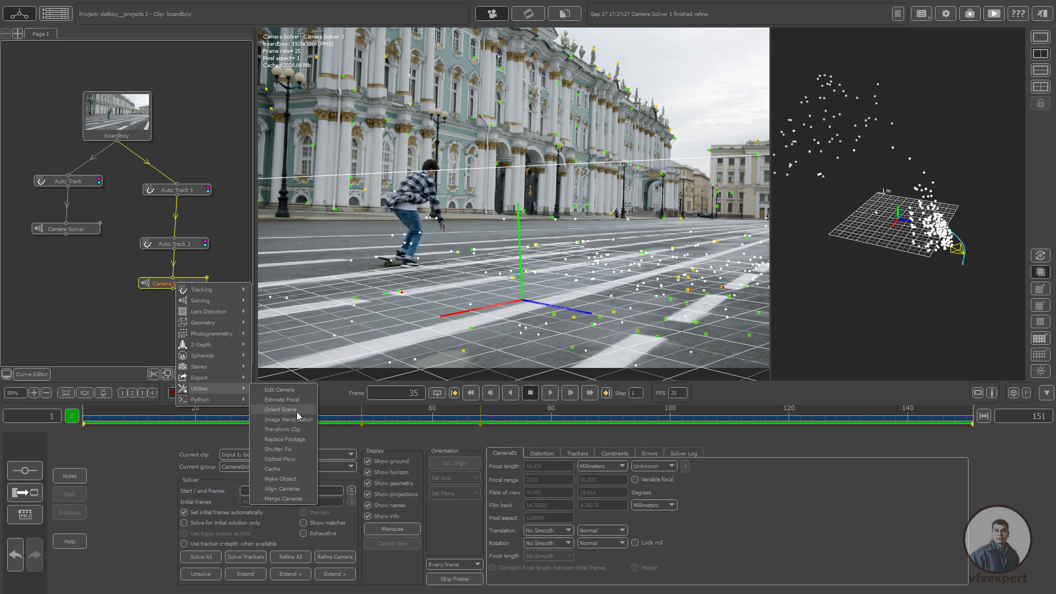
pyautogui.click(296, 415)
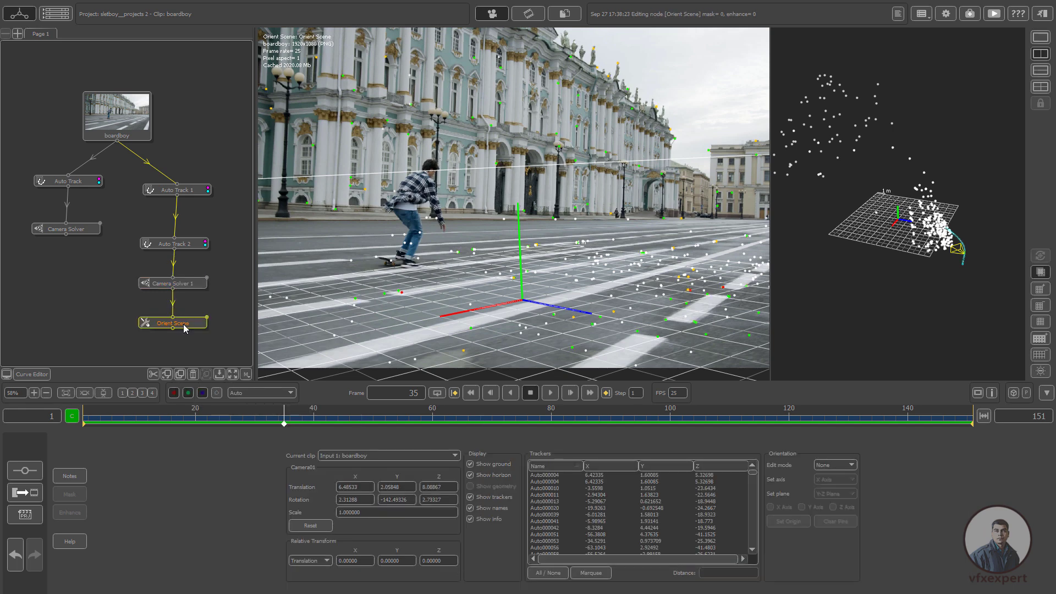
# Step: Set the scene origin at a tracker on the road beyond the skateboarder, working on frame 22
pyautogui.moveTo(302, 419); pyautogui.dragTo(206, 414)
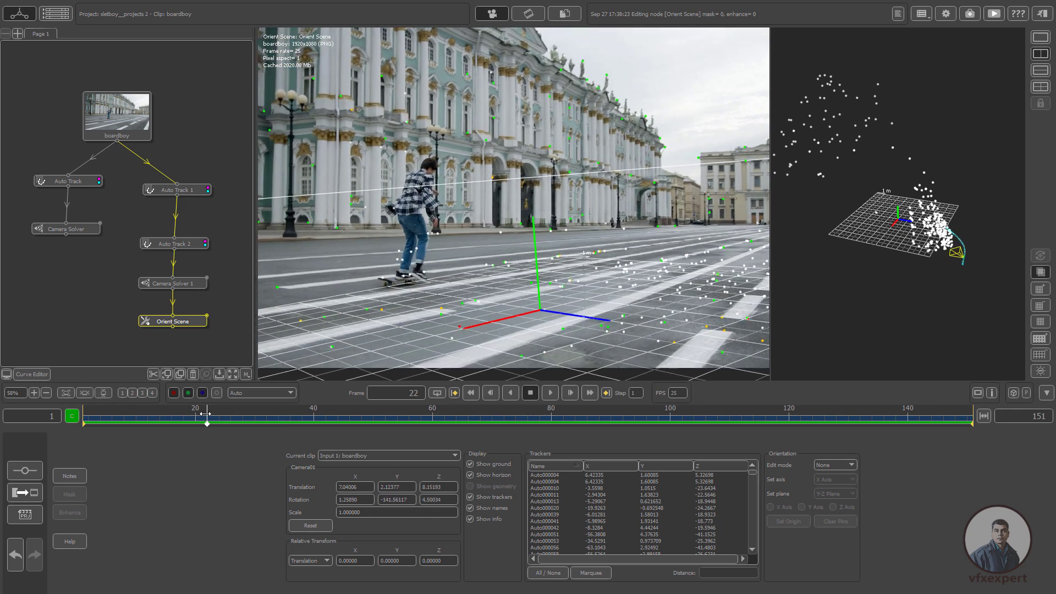
pyautogui.click(550, 284)
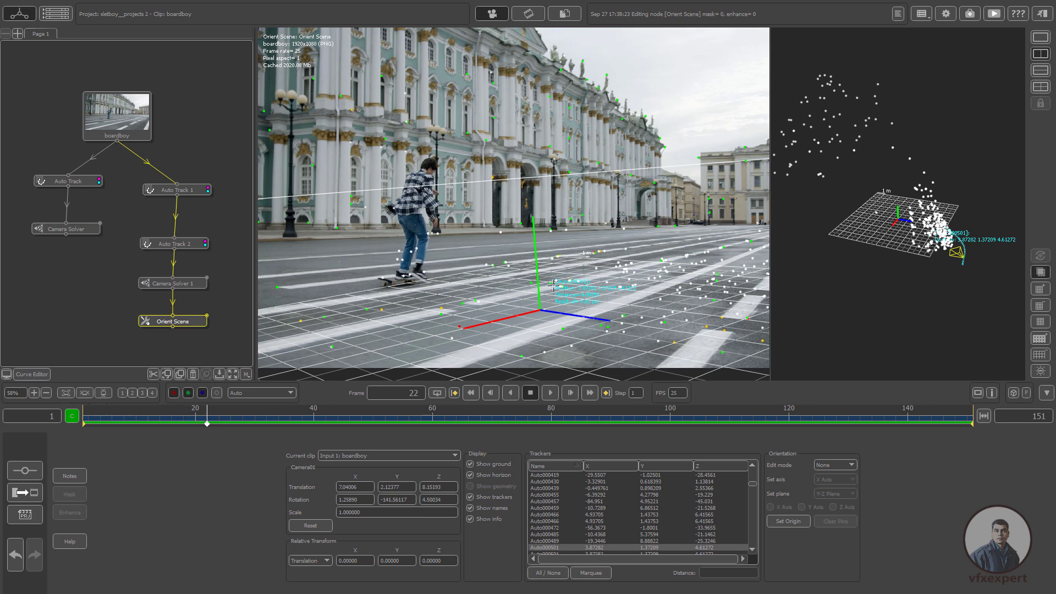
pyautogui.click(788, 521)
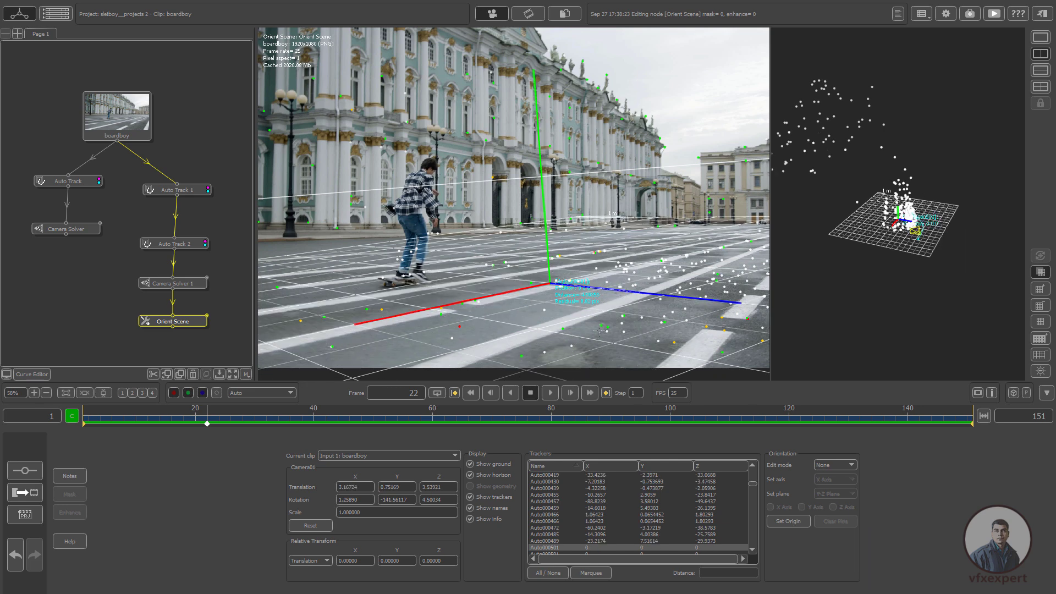
# Step: Check the new origin in the 3D view, and rotate the scene about its vertical axis to a Y rotation of about 137.7
pyautogui.scroll(-1, 721, 266)
pyautogui.scroll(5, 933, 249)
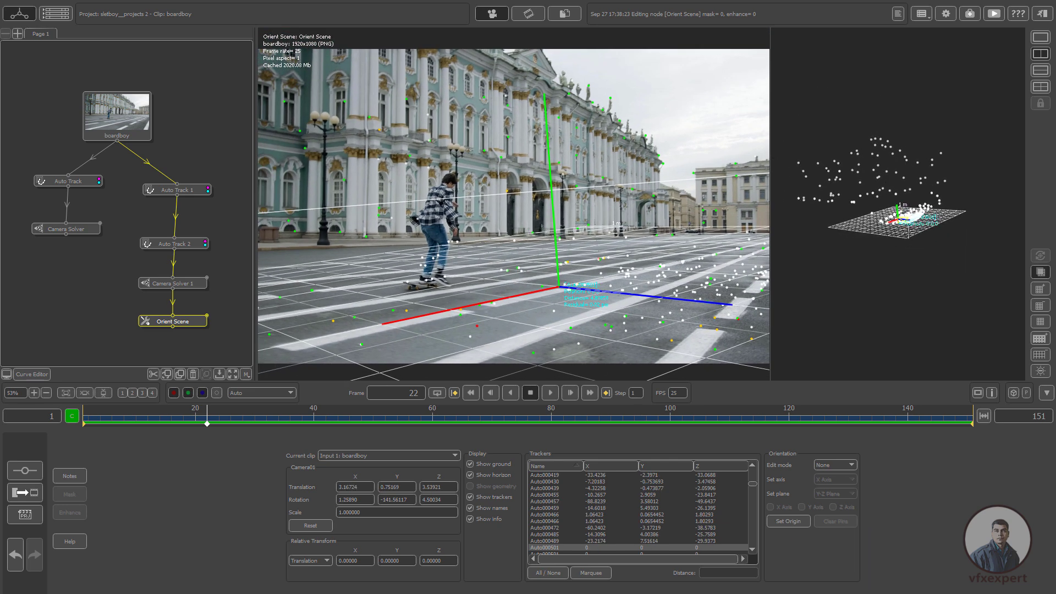
pyautogui.moveTo(972, 291); pyautogui.dragTo(930, 308, button='middle')
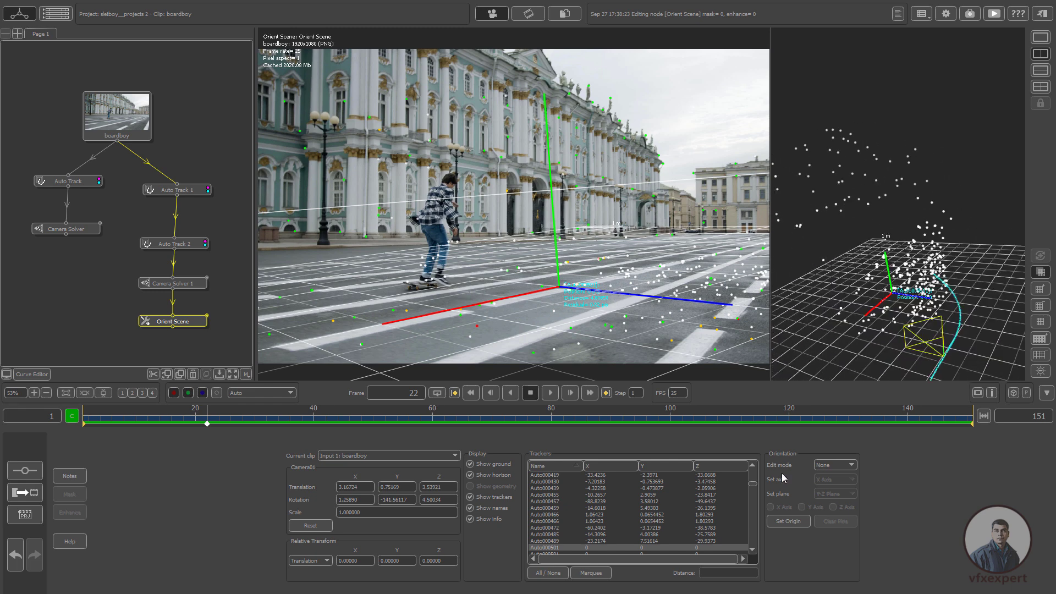
pyautogui.click(831, 467)
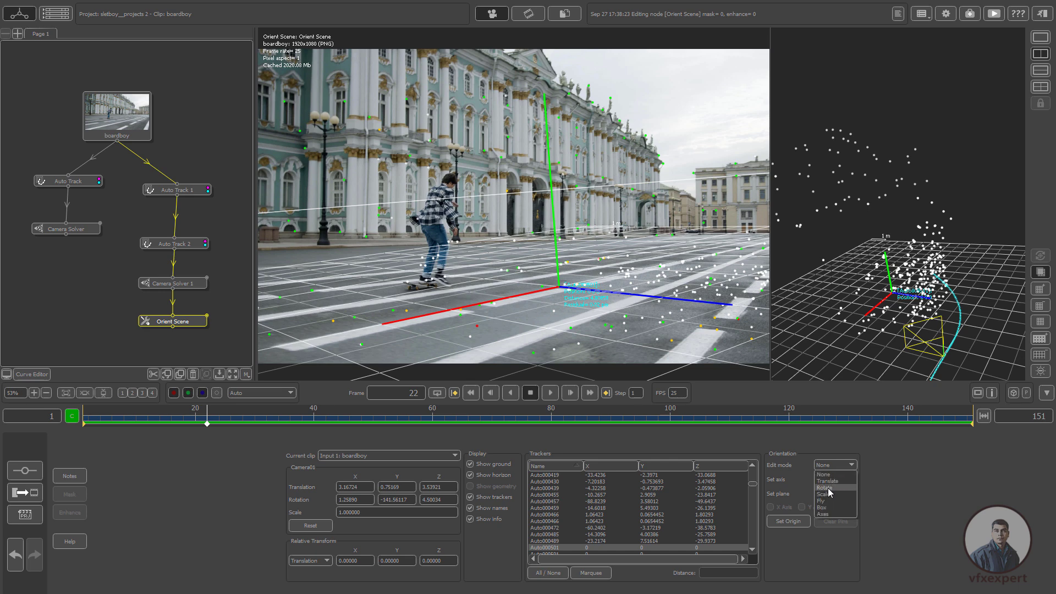
pyautogui.click(829, 488)
pyautogui.moveTo(581, 292); pyautogui.dragTo(526, 291)
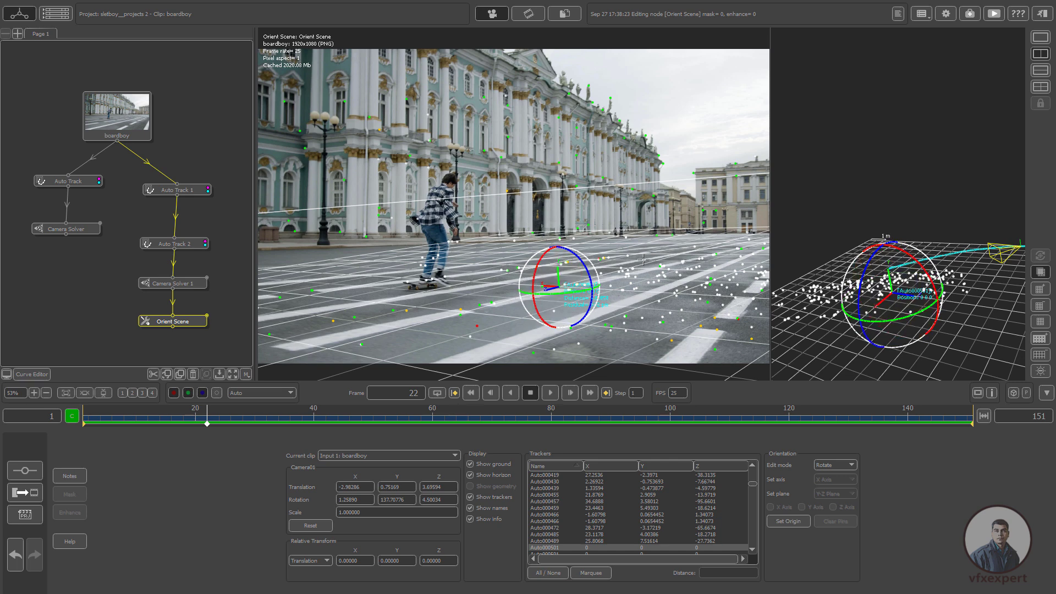
# Step: Show four views and rotate the scene in the Ortho Down view to a Y rotation of about 148.7, aligning the trackers with the grid
pyautogui.moveTo(908, 322); pyautogui.dragTo(895, 298)
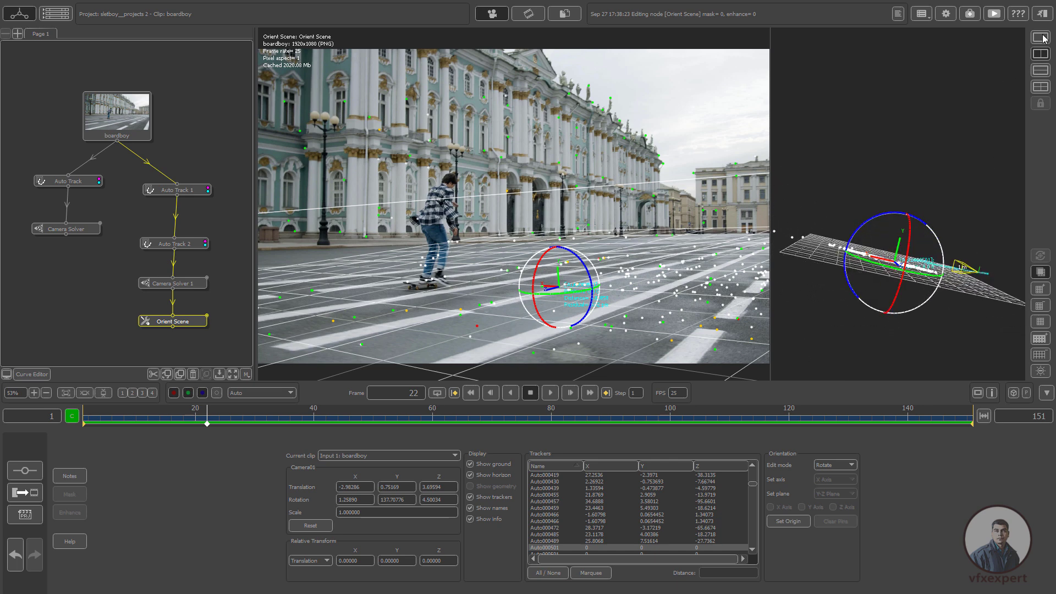
pyautogui.click(1039, 86)
pyautogui.scroll(-2, 595, 321)
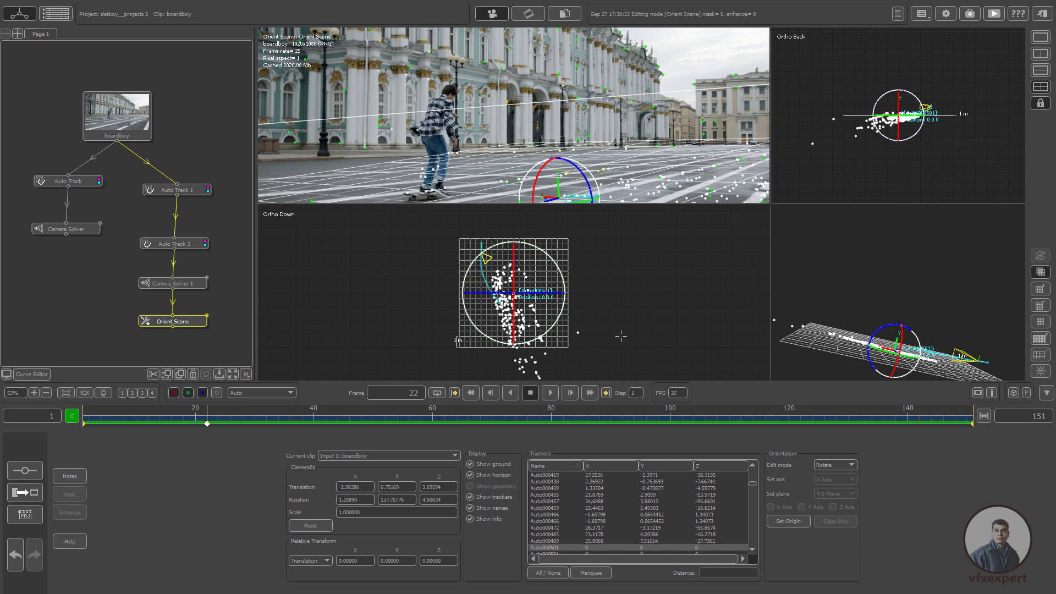
pyautogui.moveTo(544, 330); pyautogui.dragTo(536, 336)
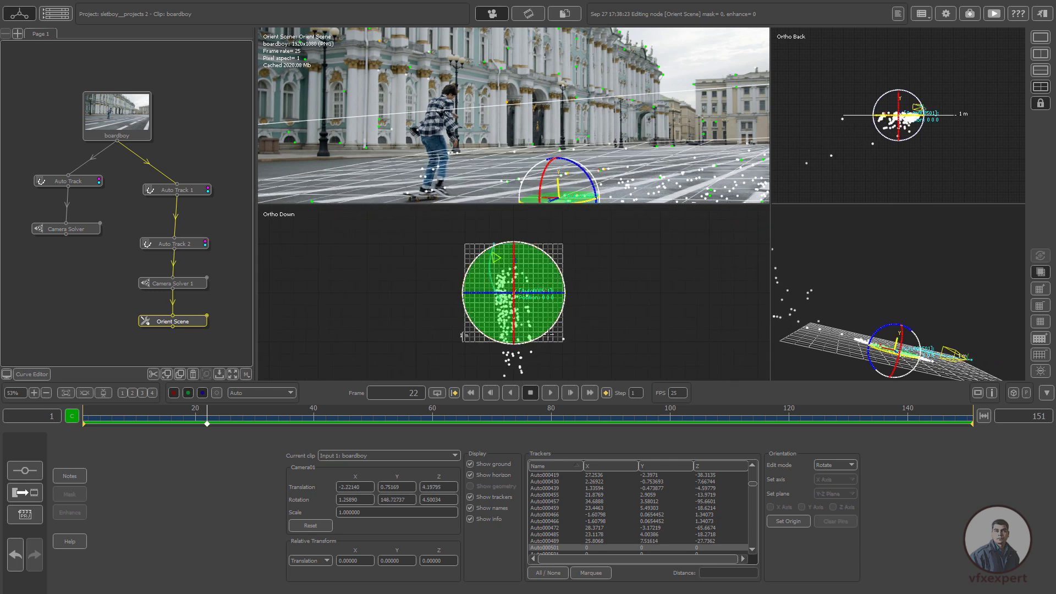
pyautogui.moveTo(879, 341); pyautogui.dragTo(921, 314)
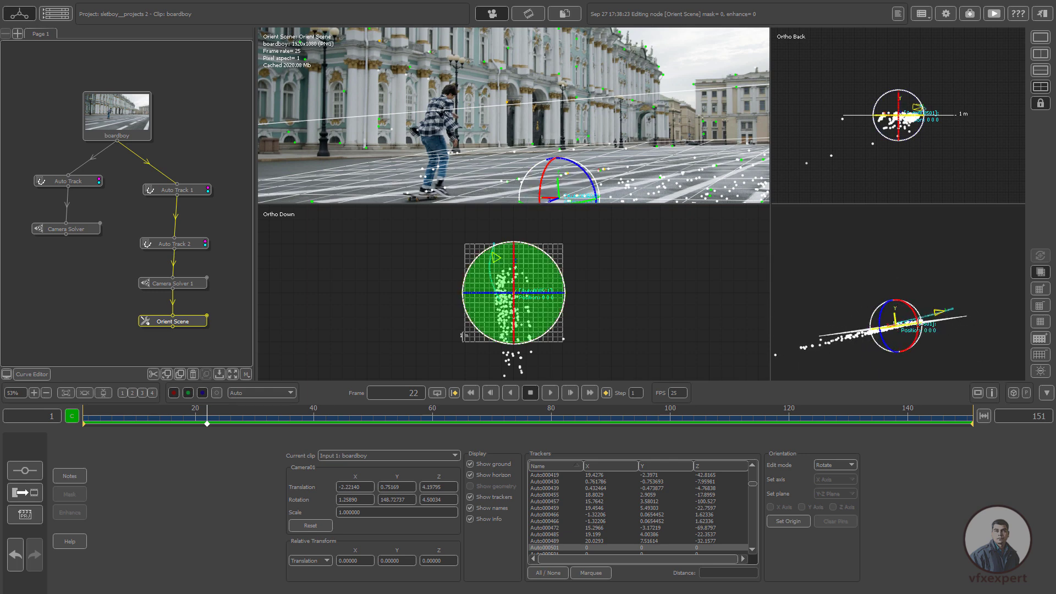
# Step: Rotate the scene in the Ortho Back and side views to about -3.24, 148.68, 1.77, leveling the road trackers with the ground, and show two views
pyautogui.moveTo(902, 165); pyautogui.dragTo(907, 140)
pyautogui.moveTo(902, 292); pyautogui.dragTo(961, 277)
pyautogui.moveTo(914, 312); pyautogui.dragTo(907, 313)
pyautogui.click(1041, 54)
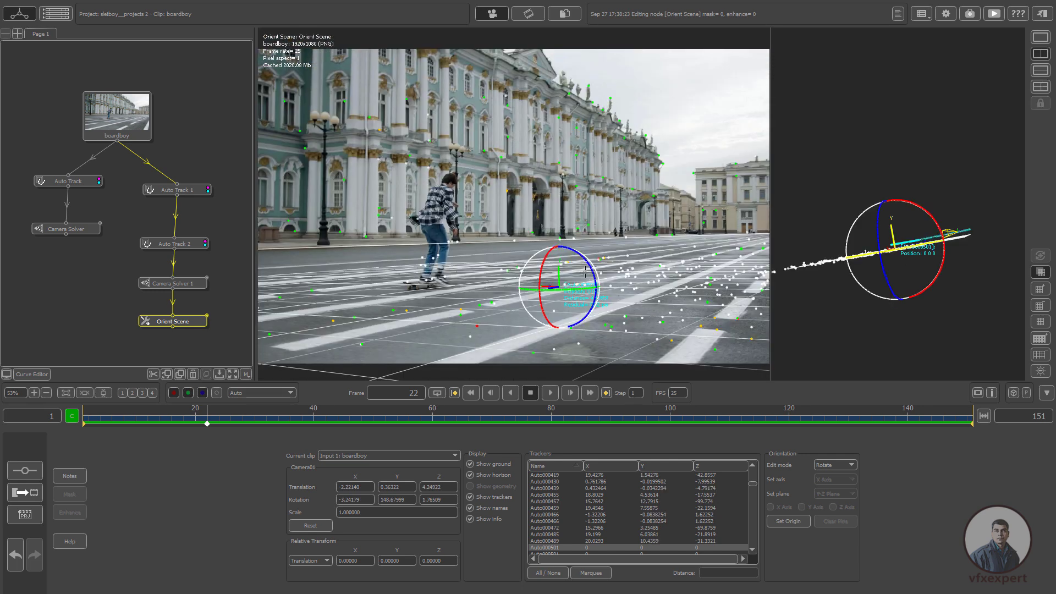
# Step: Enlarge the ground grid and inspect the tracker cloud against it from several angles in the 3D view
pyautogui.moveTo(931, 325); pyautogui.dragTo(874, 307, button='middle')
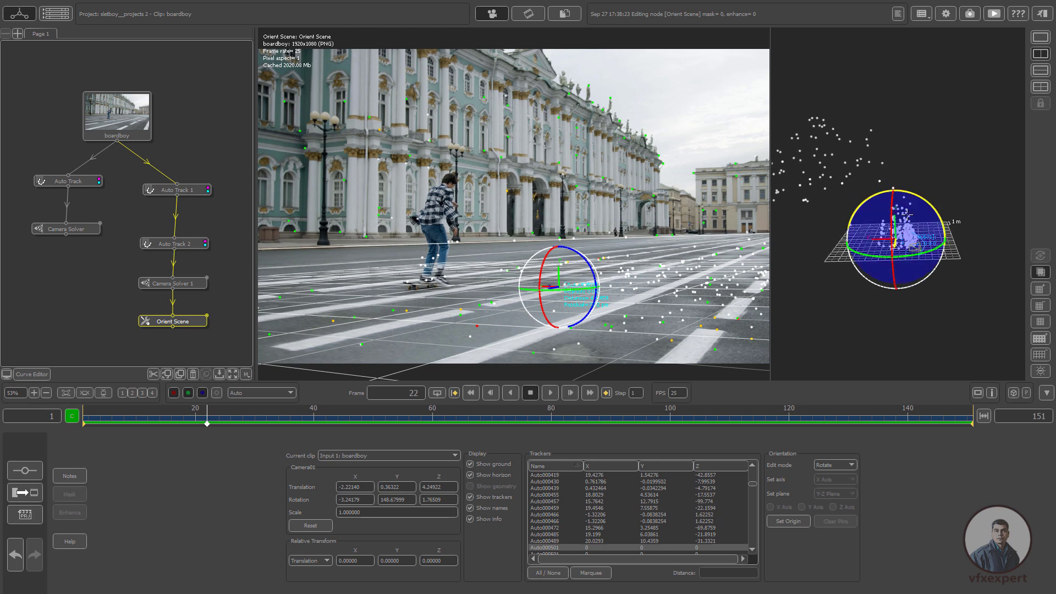
pyautogui.click(1040, 289)
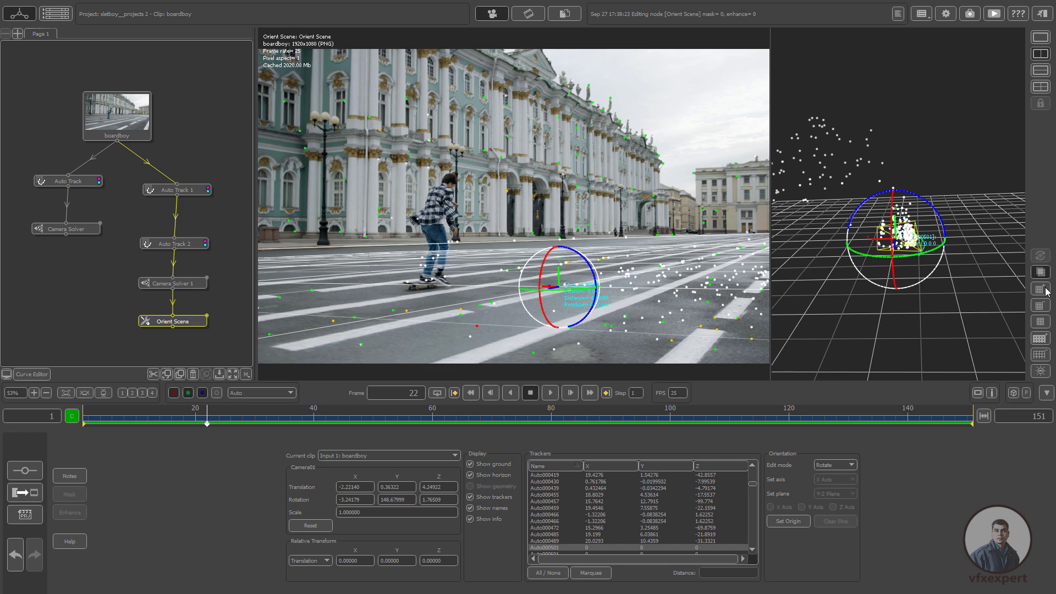
pyautogui.click(1040, 289)
pyautogui.moveTo(880, 320); pyautogui.dragTo(891, 398, button='middle')
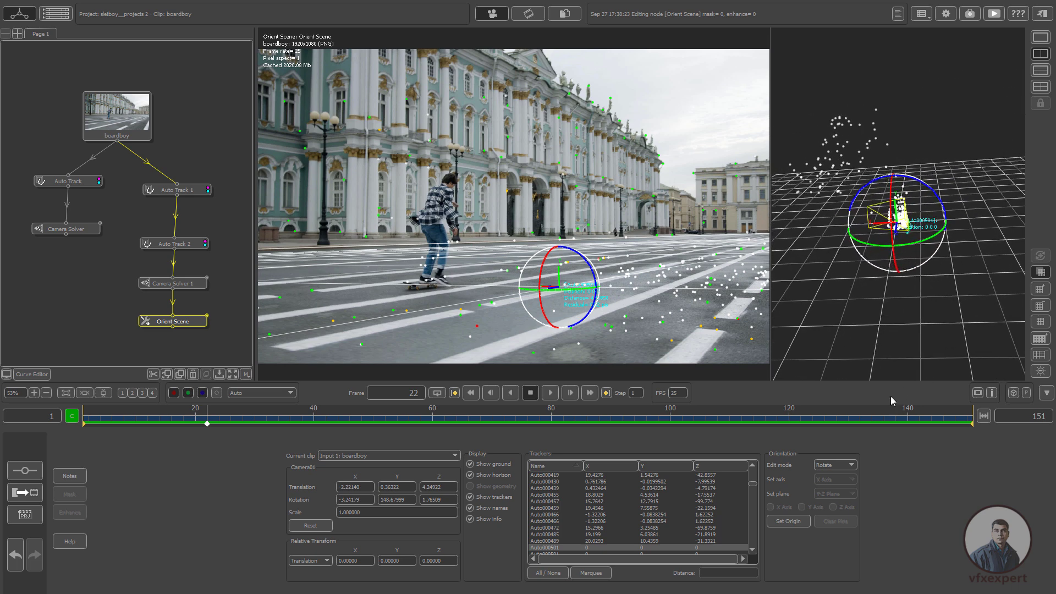
# Step: Set the orientation edit mode to None, show a single camera view and reduce the size of the ground grid
pyautogui.click(845, 467)
pyautogui.click(833, 476)
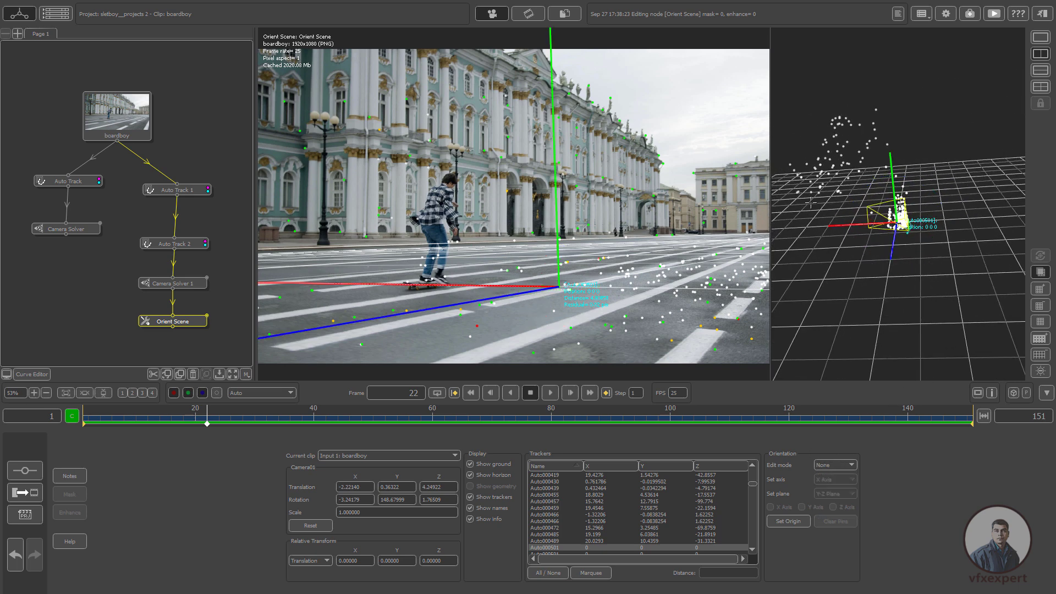
pyautogui.click(1040, 37)
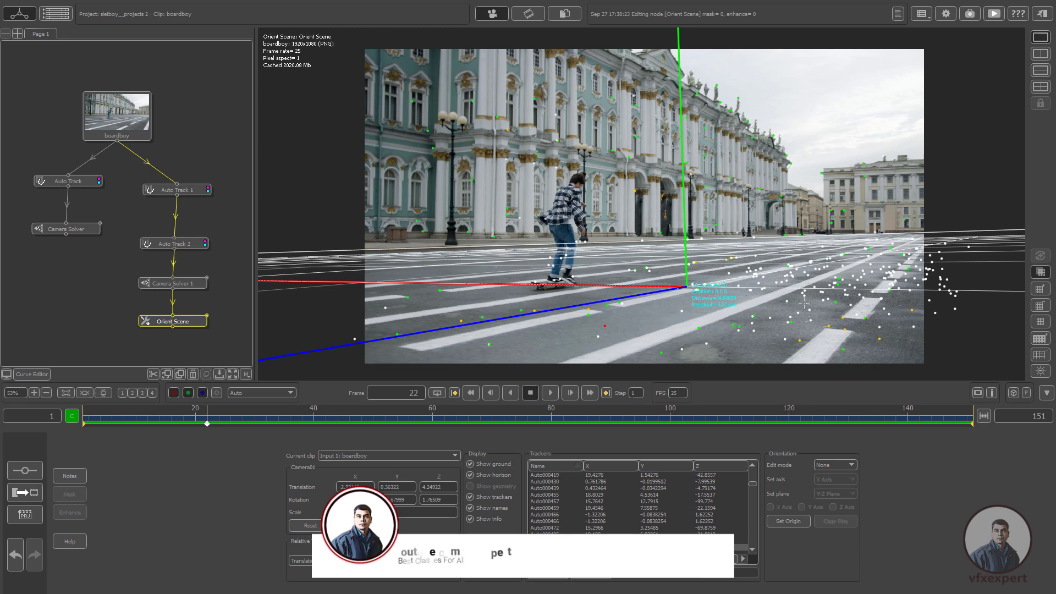
pyautogui.scroll(-2, 789, 300)
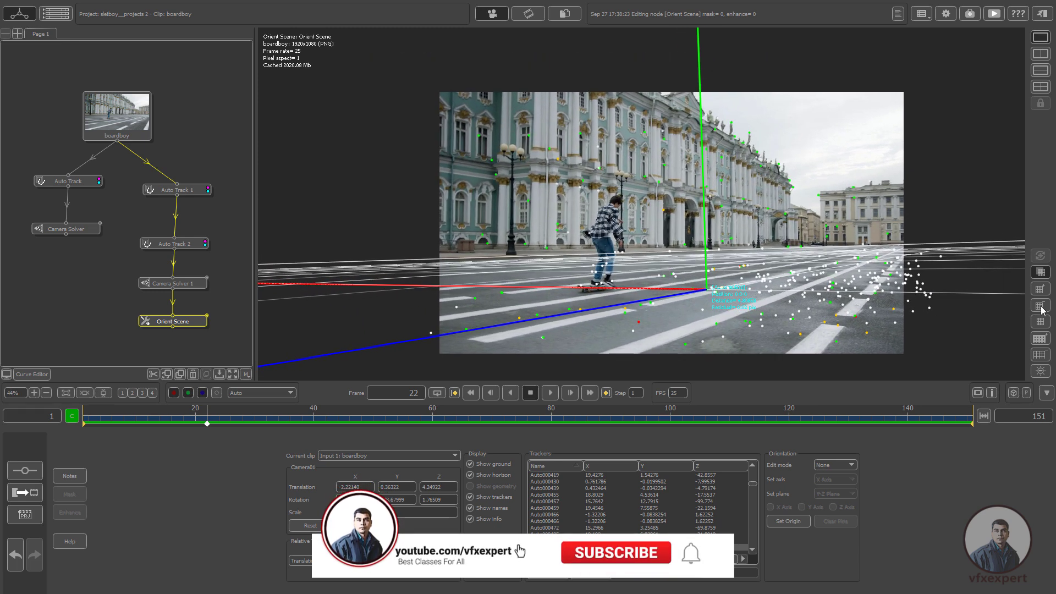
pyautogui.click(1040, 306)
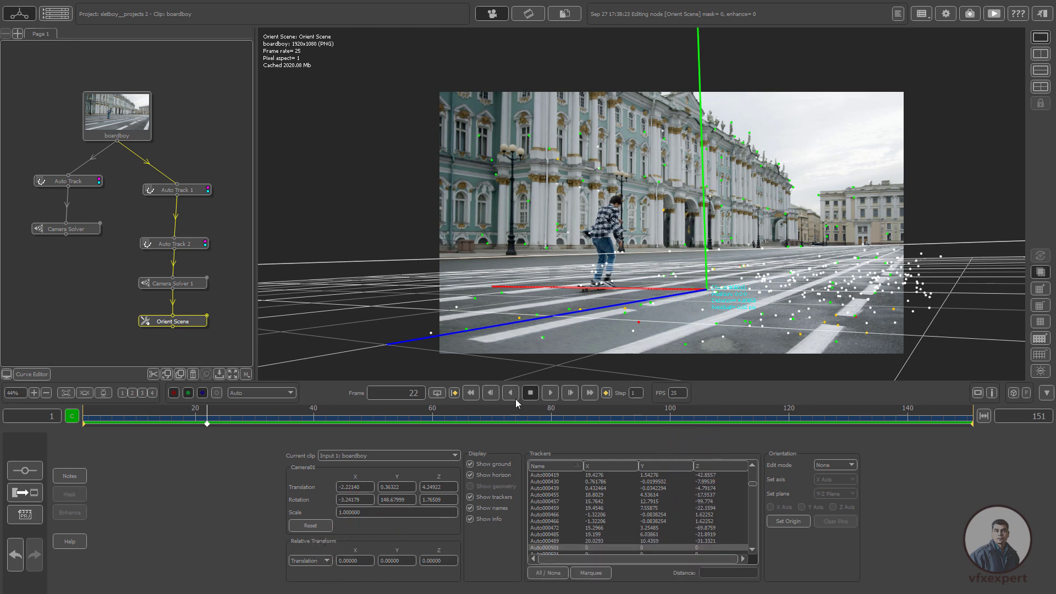
# Step: Scrub and play the clip to check how the axes and ground grid follow the road, then return to frame 1
pyautogui.moveTo(209, 417); pyautogui.dragTo(120, 408)
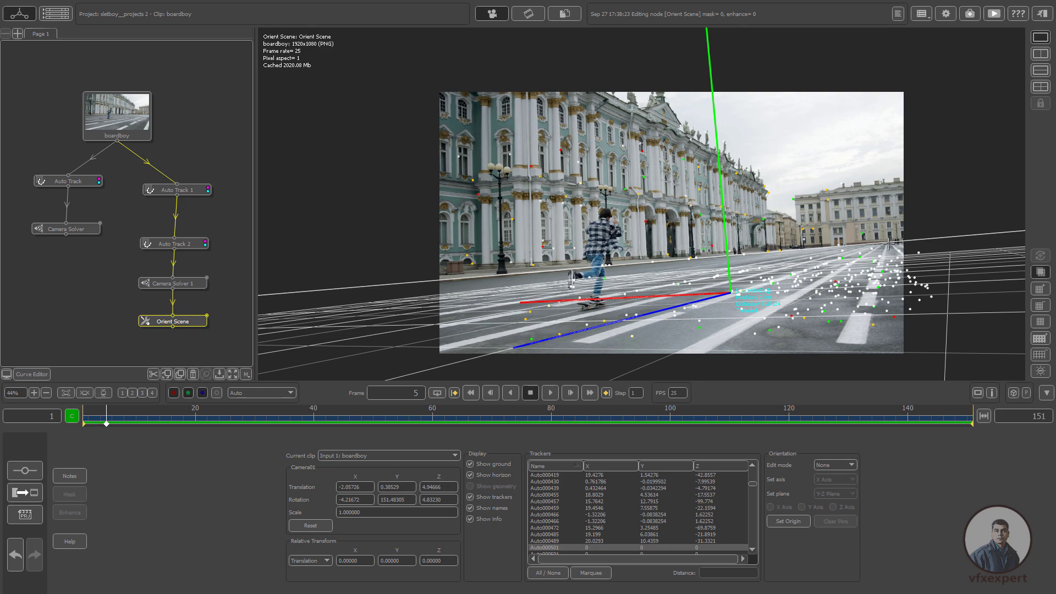
pyautogui.moveTo(559, 419); pyautogui.dragTo(472, 402)
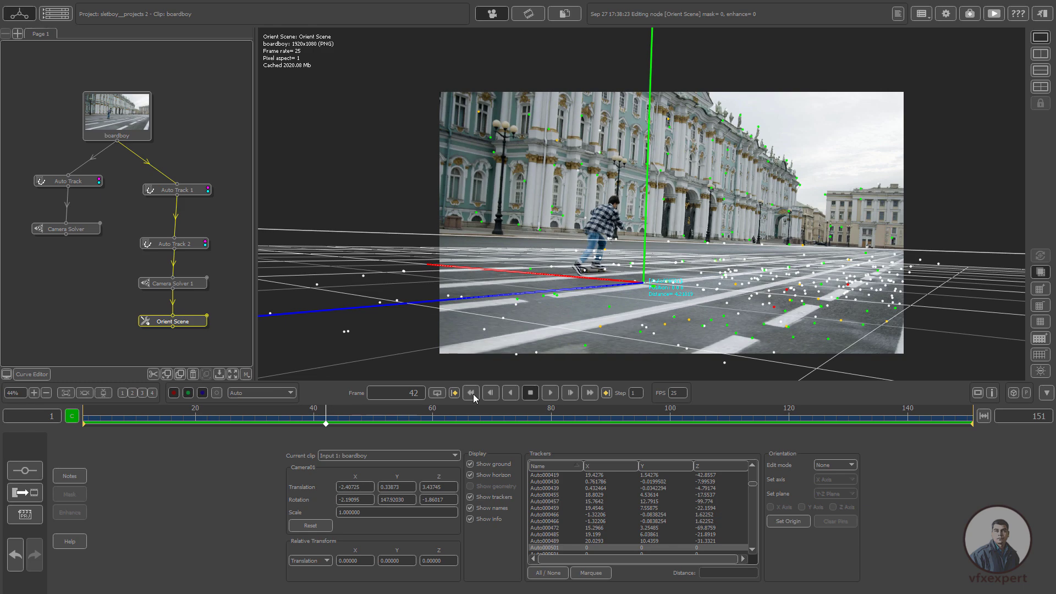
pyautogui.click(472, 393)
pyautogui.click(548, 397)
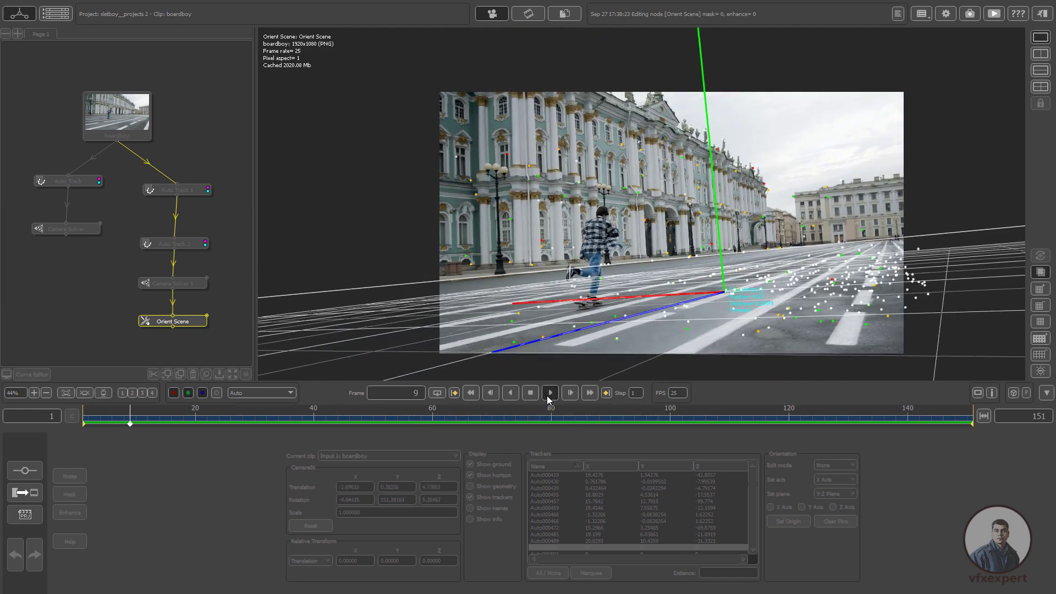
pyautogui.click(531, 396)
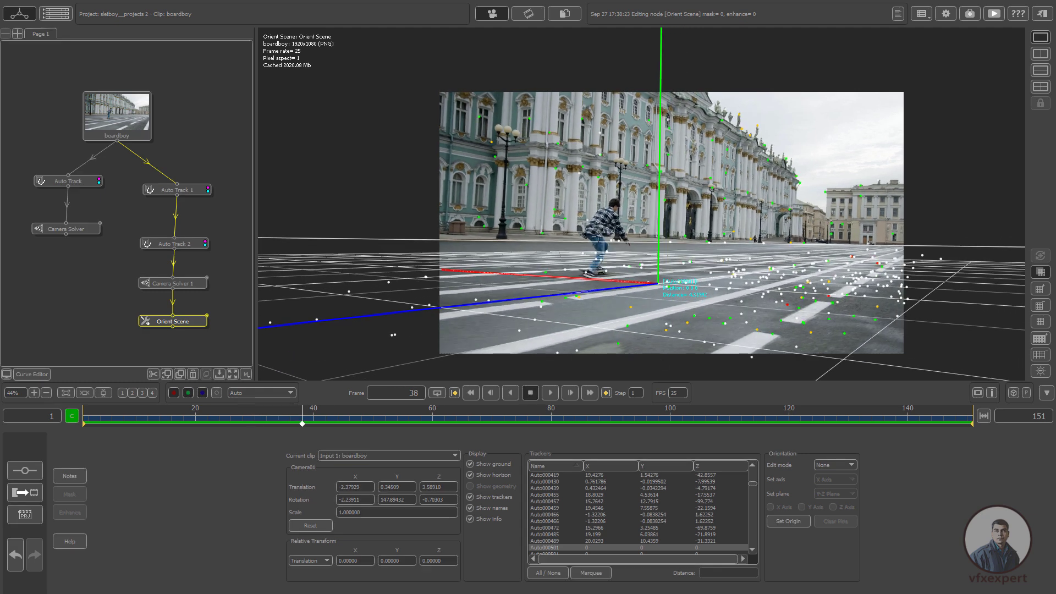
pyautogui.moveTo(315, 424); pyautogui.dragTo(86, 424)
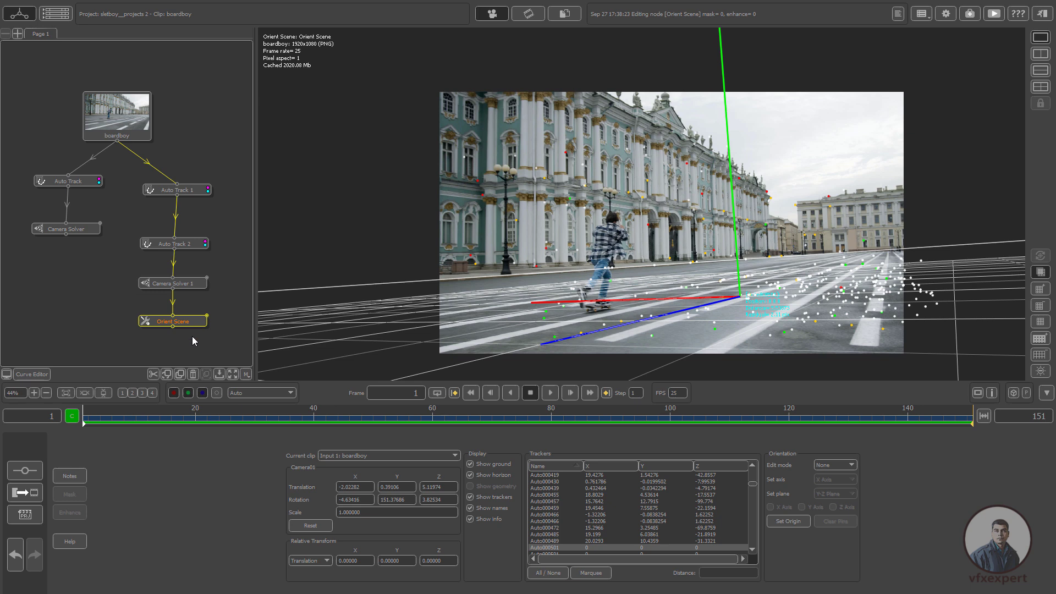
# Step: Add a Test Object geometry node beneath the Orient Scene node
pyautogui.scroll(-2, 209, 335)
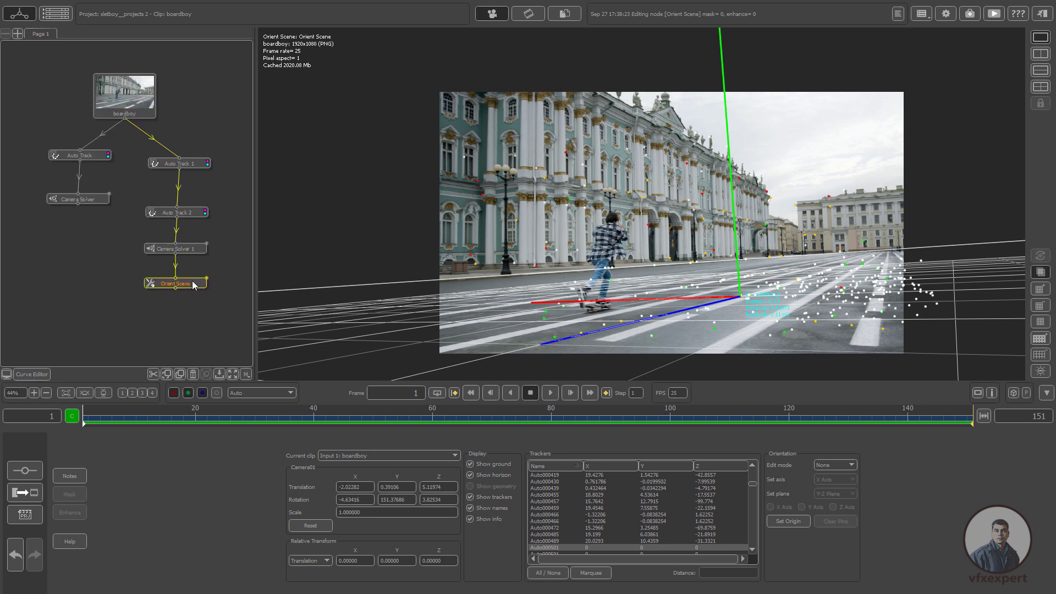
pyautogui.rightClick(193, 282)
pyautogui.moveTo(231, 365)
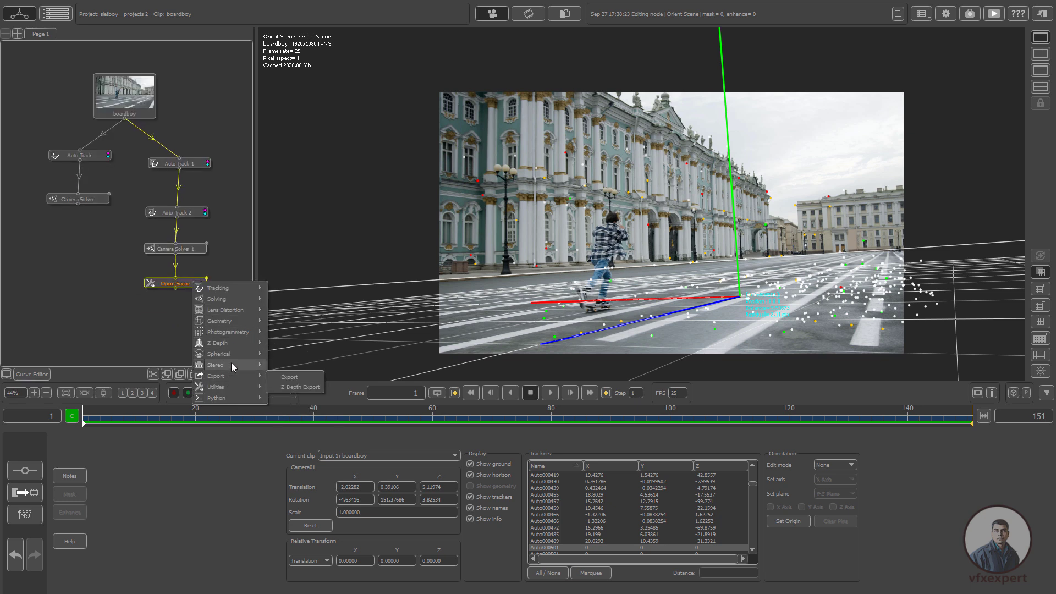
pyautogui.moveTo(232, 321)
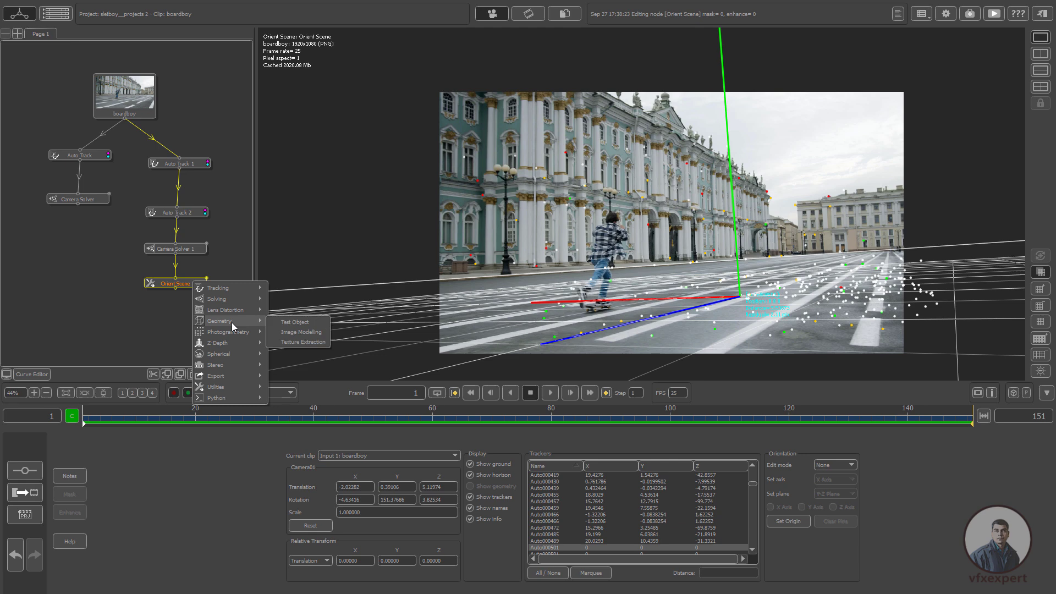
pyautogui.click(303, 321)
# Step: Add the Cow_Head object to the scene, working on frame 28
pyautogui.scroll(2, 771, 325)
pyautogui.press('space')
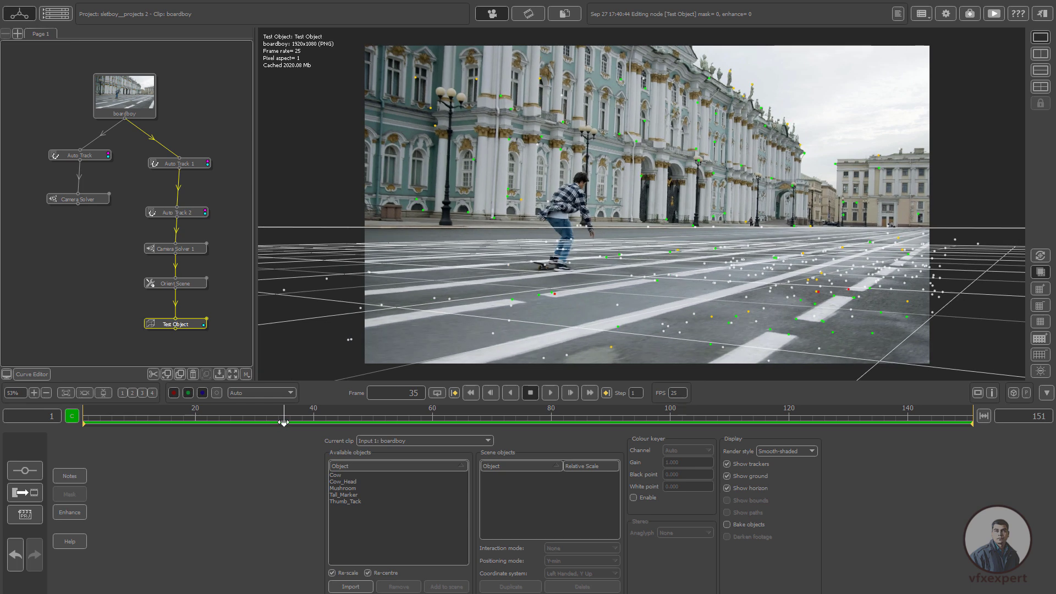
pyautogui.press('space')
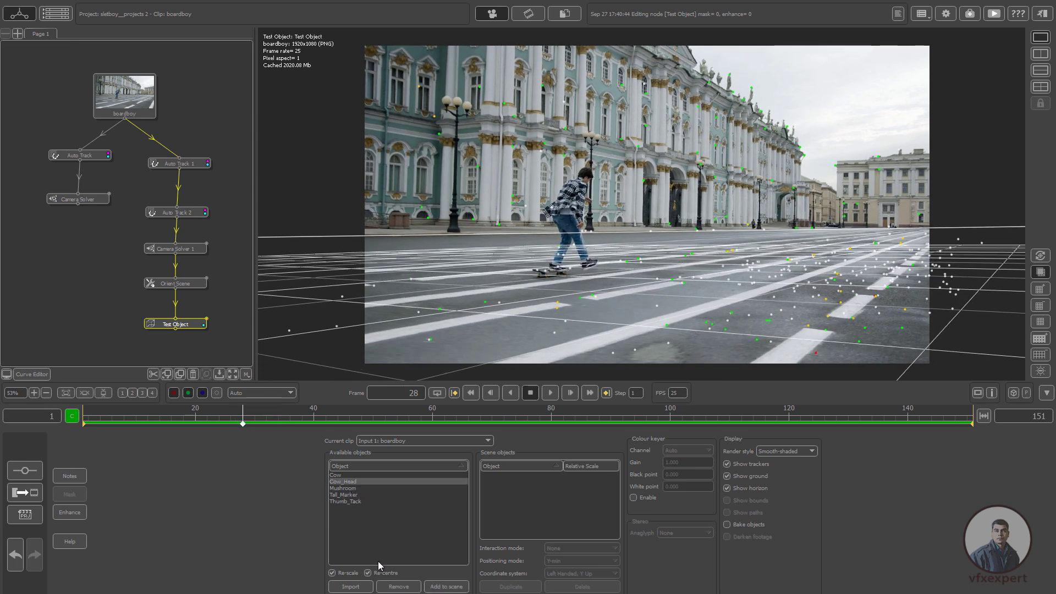
pyautogui.click(446, 586)
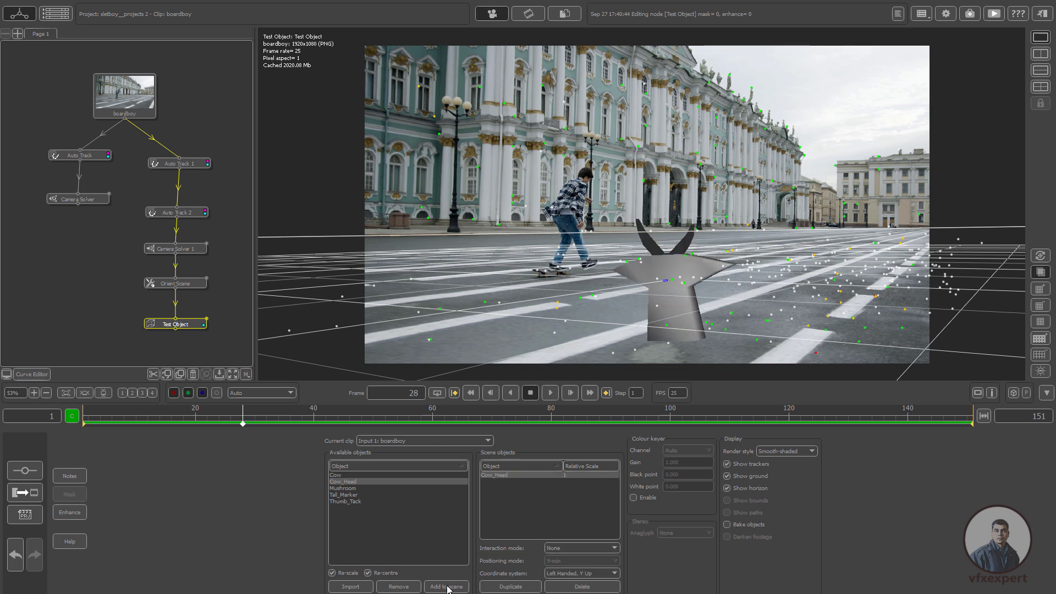
# Step: Place the Cow_Head at a distant road tracker using Place at selected feature, scrub the clip to check it, and return to frame 1
pyautogui.click(564, 548)
pyautogui.click(788, 259)
pyautogui.moveTo(573, 424); pyautogui.dragTo(620, 418)
pyautogui.click(471, 393)
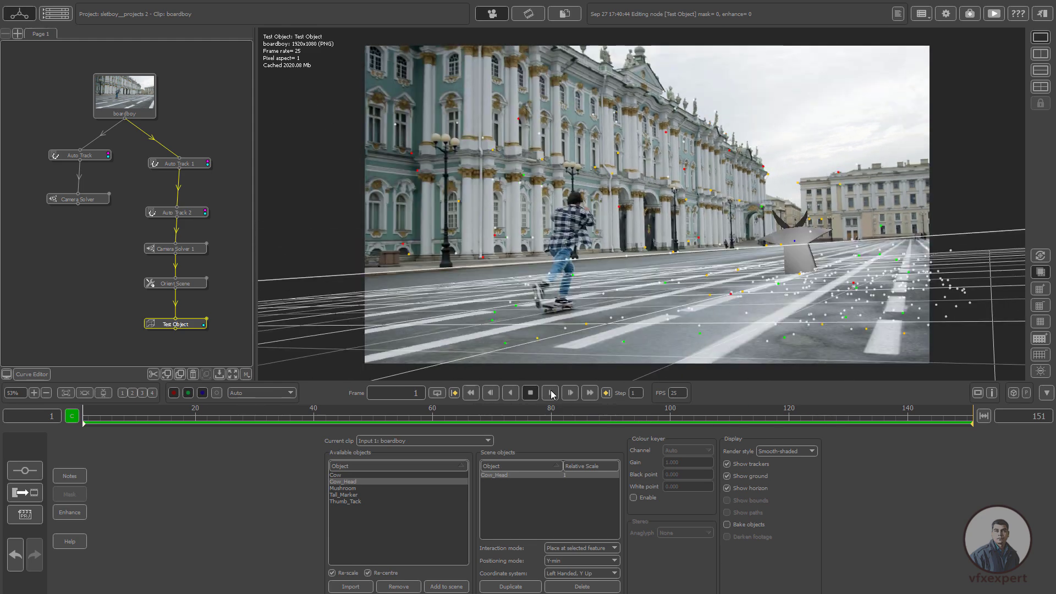
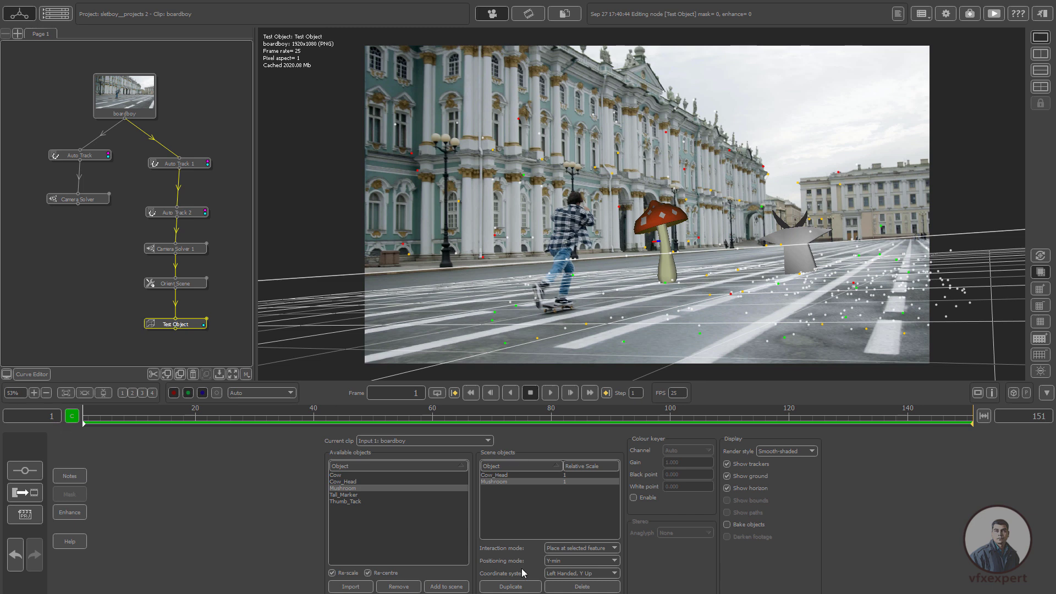
# Step: Duplicate the mushroom three times, placing the copies at trackers in the road's foreground, near the skateboarder and in the far distance
pyautogui.click(526, 586)
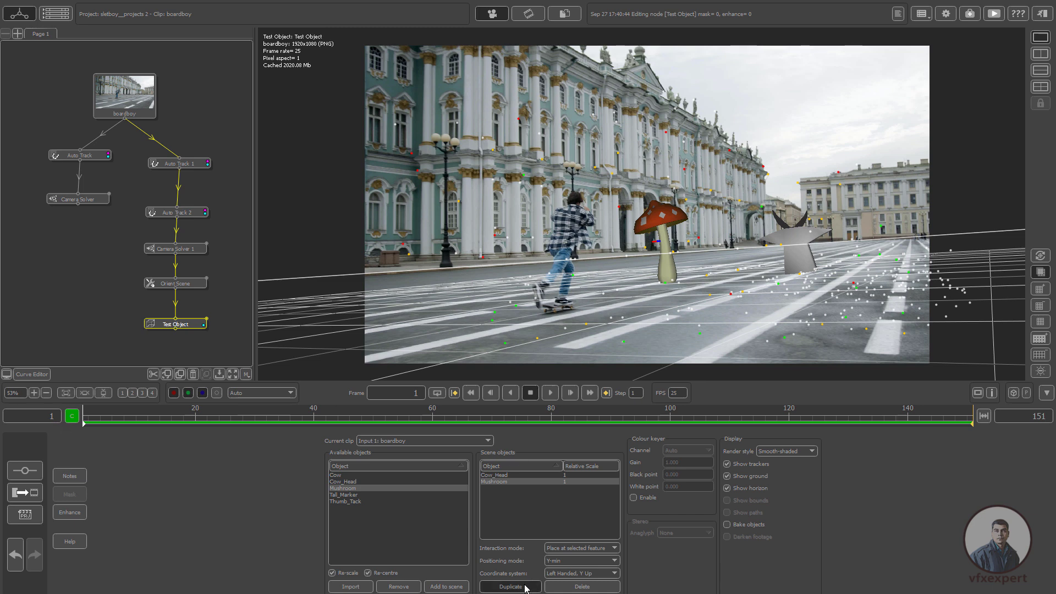
pyautogui.click(785, 337)
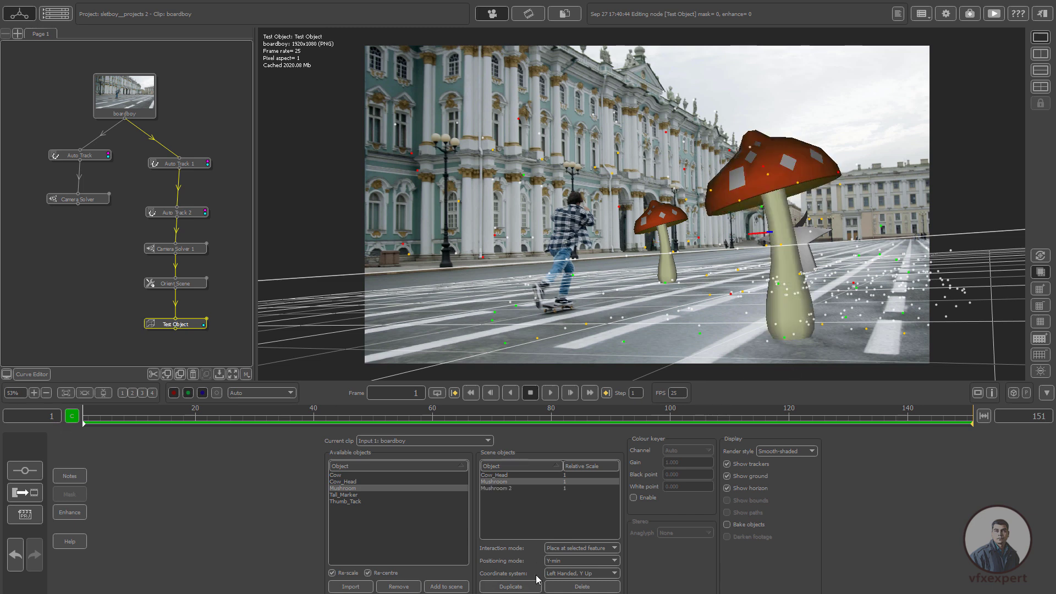
pyautogui.click(523, 586)
pyautogui.click(524, 586)
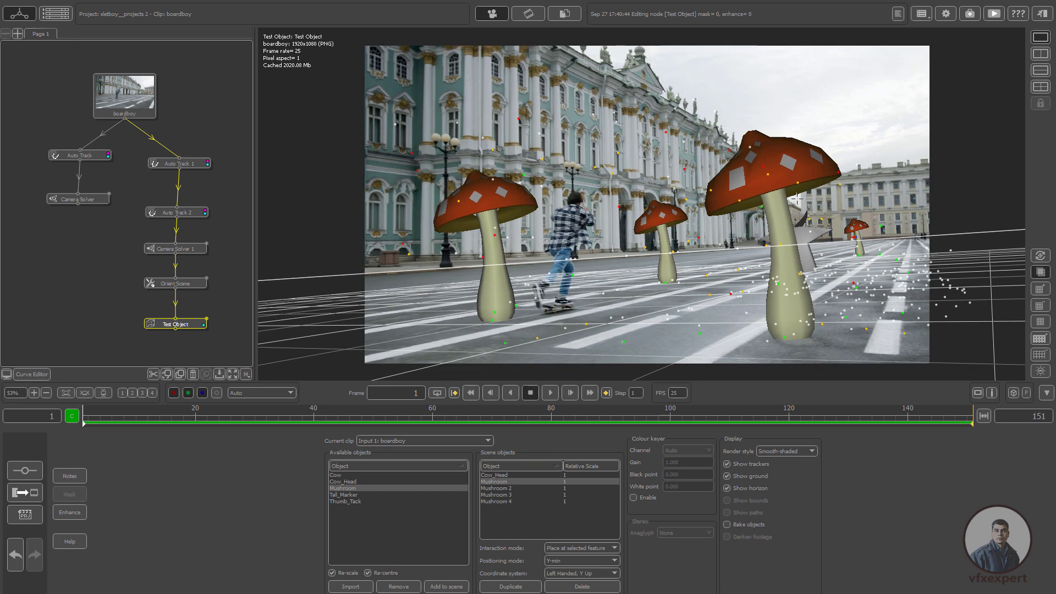
# Step: Scale Mushroom 4, next to the skateboarder, down to a relative scale of about 0.55
pyautogui.click(506, 501)
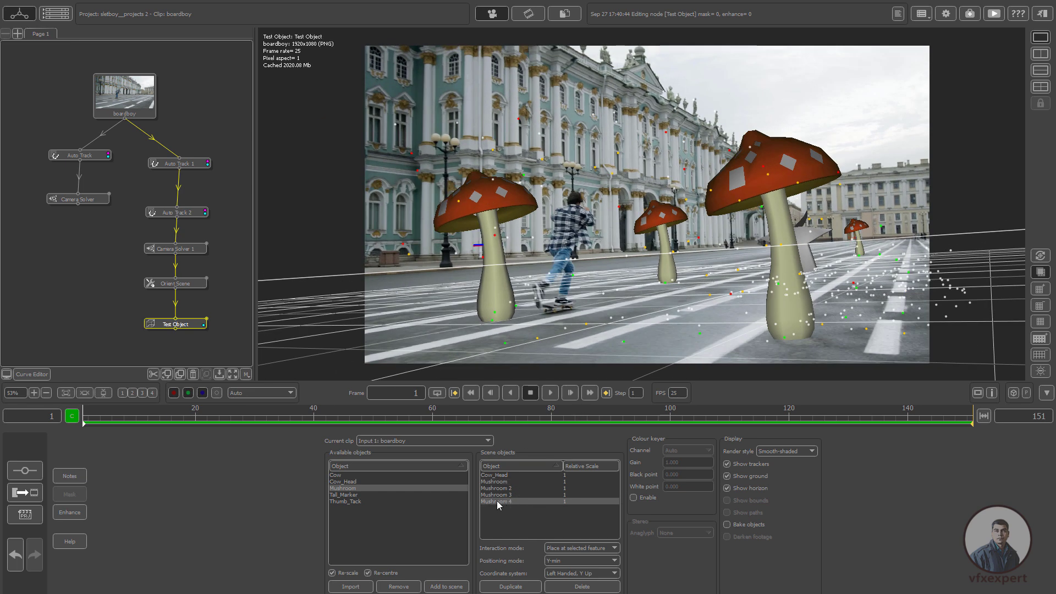
pyautogui.click(606, 549)
pyautogui.click(558, 532)
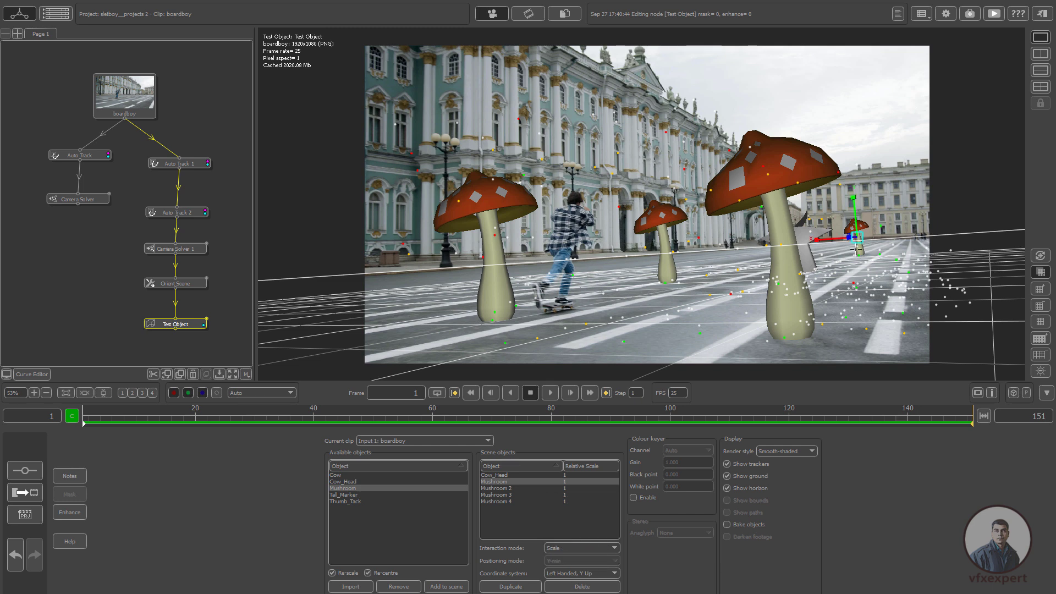
pyautogui.click(503, 502)
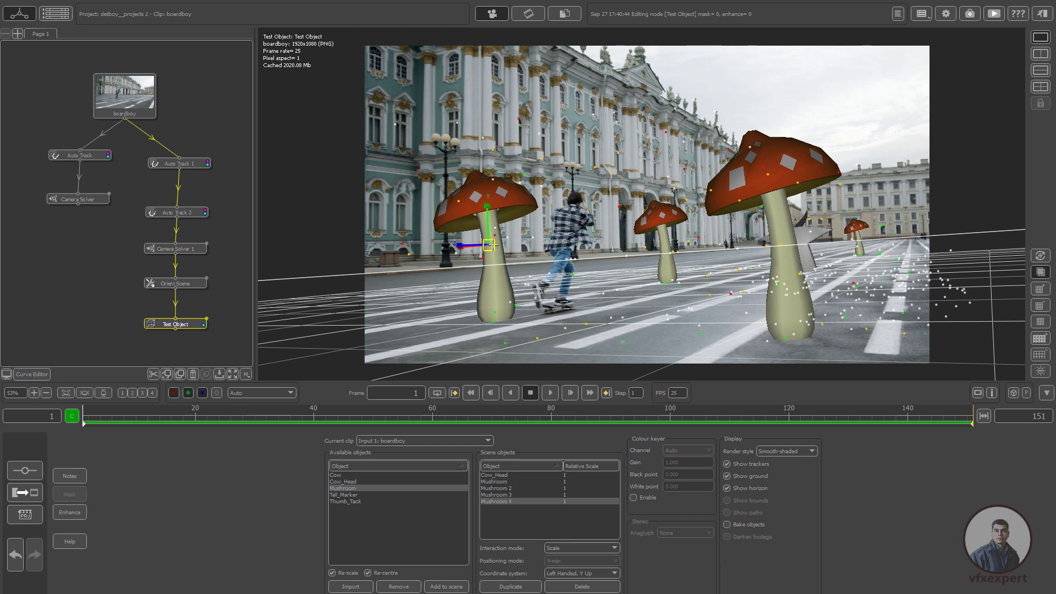
pyautogui.moveTo(493, 246); pyautogui.dragTo(475, 244)
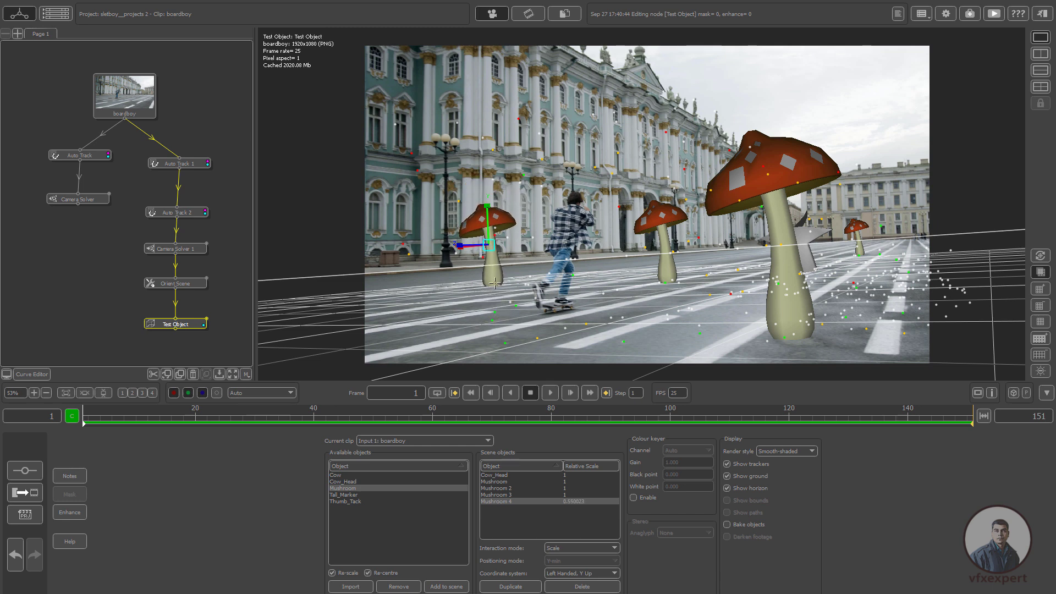
# Step: Place Mushroom 4 at a road tracker just behind the skateboarder using Place at selected feature, and scrub to frame 11 to check it
pyautogui.click(572, 549)
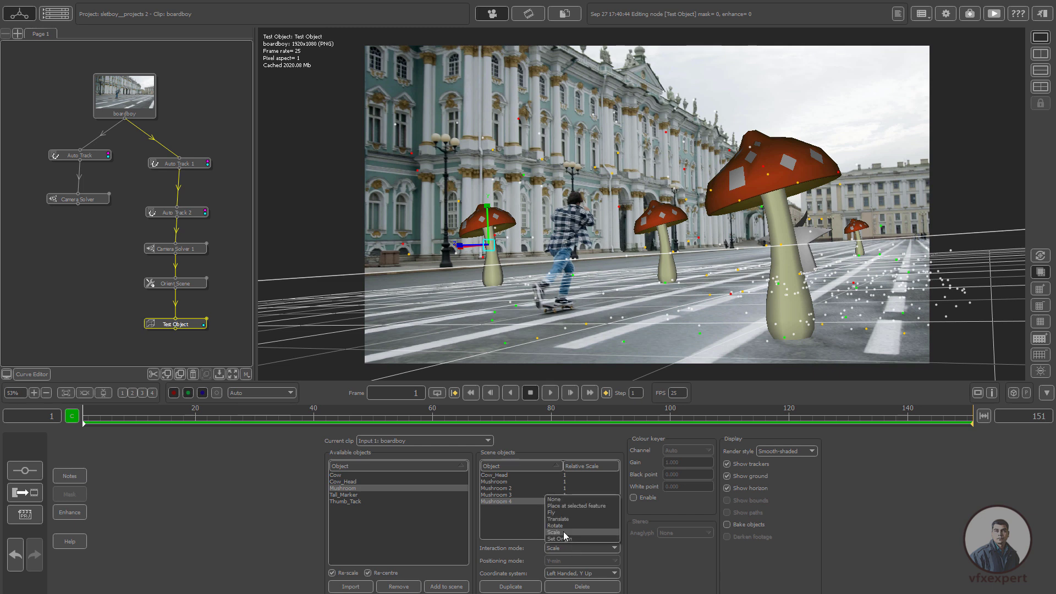
pyautogui.click(570, 506)
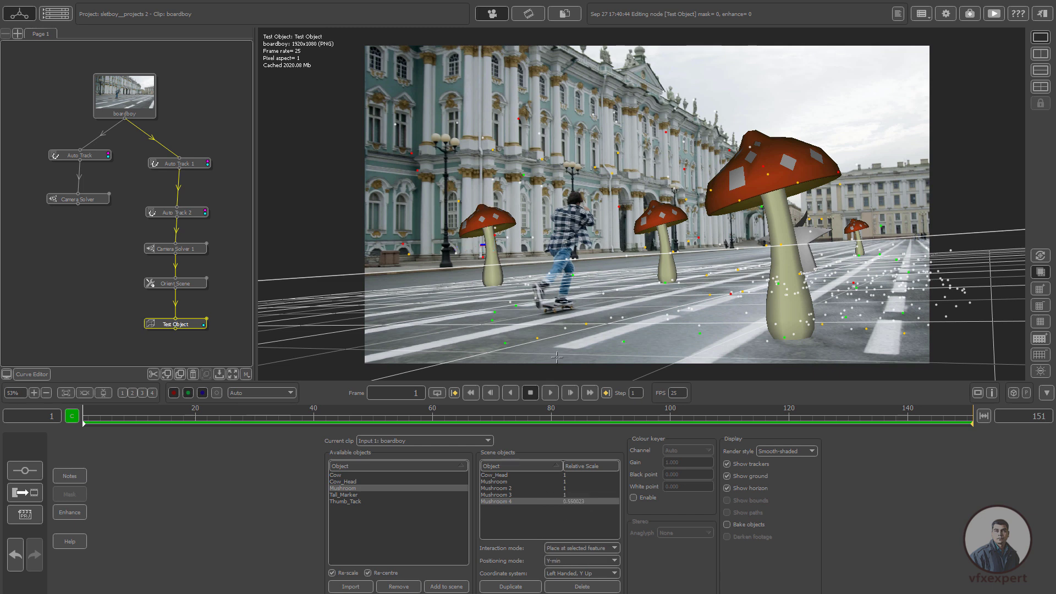
pyautogui.click(517, 305)
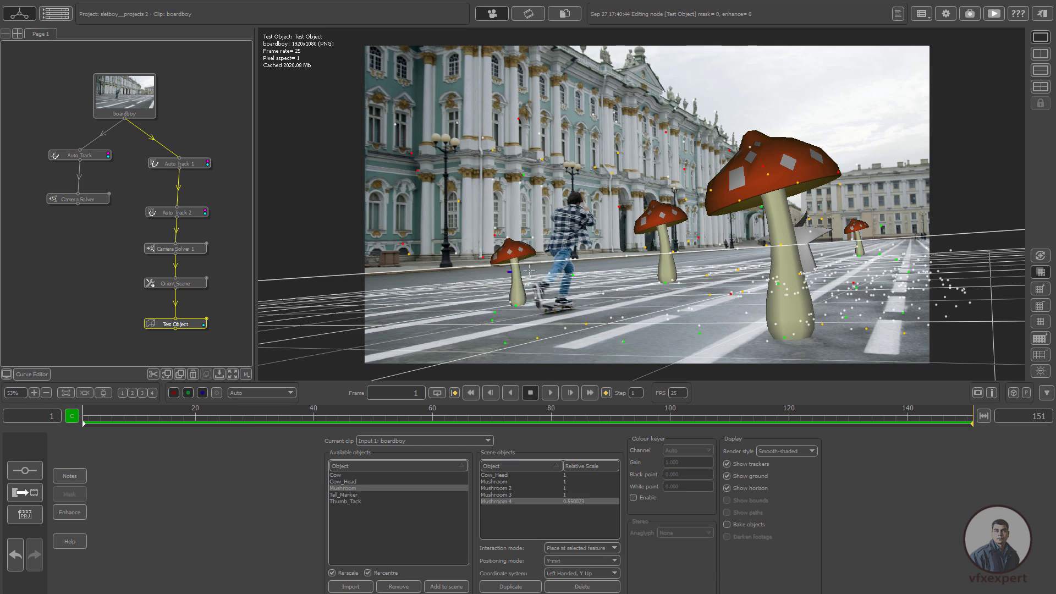
pyautogui.moveTo(434, 422); pyautogui.dragTo(139, 402)
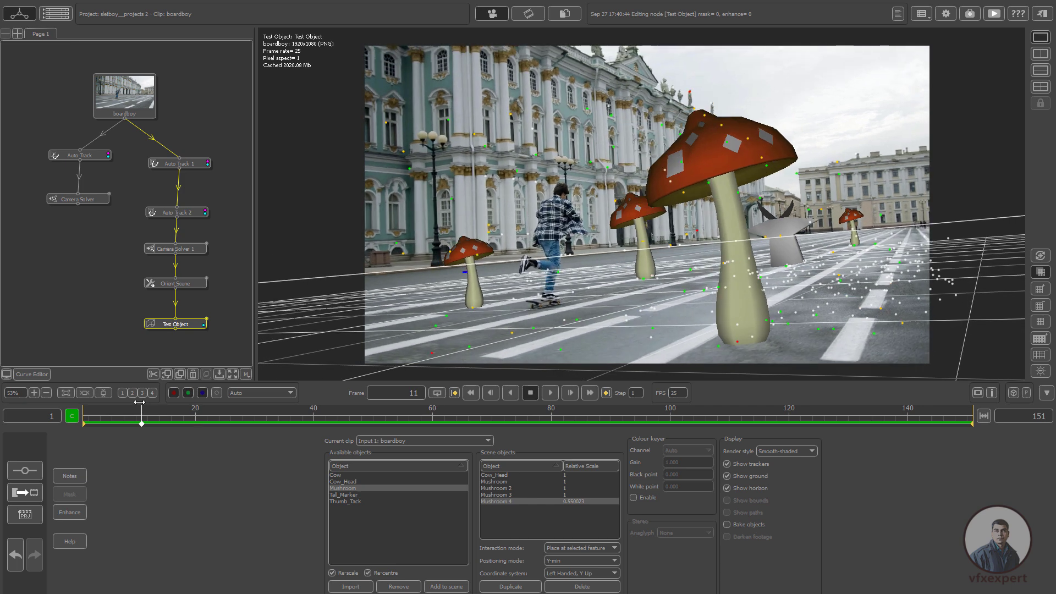
# Step: Delete the large foreground mushroom, Mushroom 3, and add a Tall_Marker to the scene with Re-centre turned off
pyautogui.click(510, 489)
pyautogui.press('Delete')
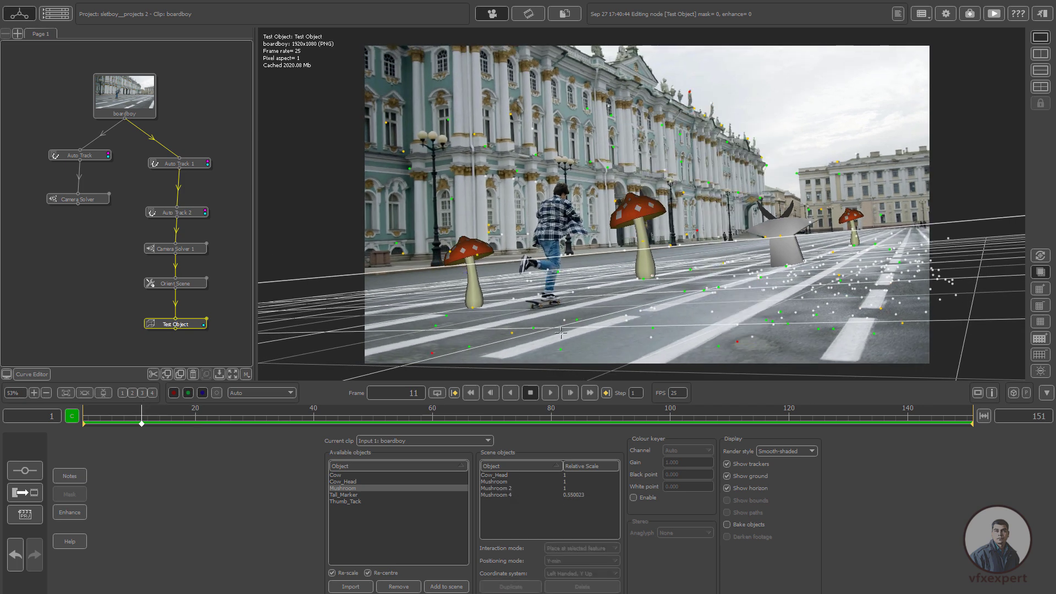
pyautogui.click(346, 495)
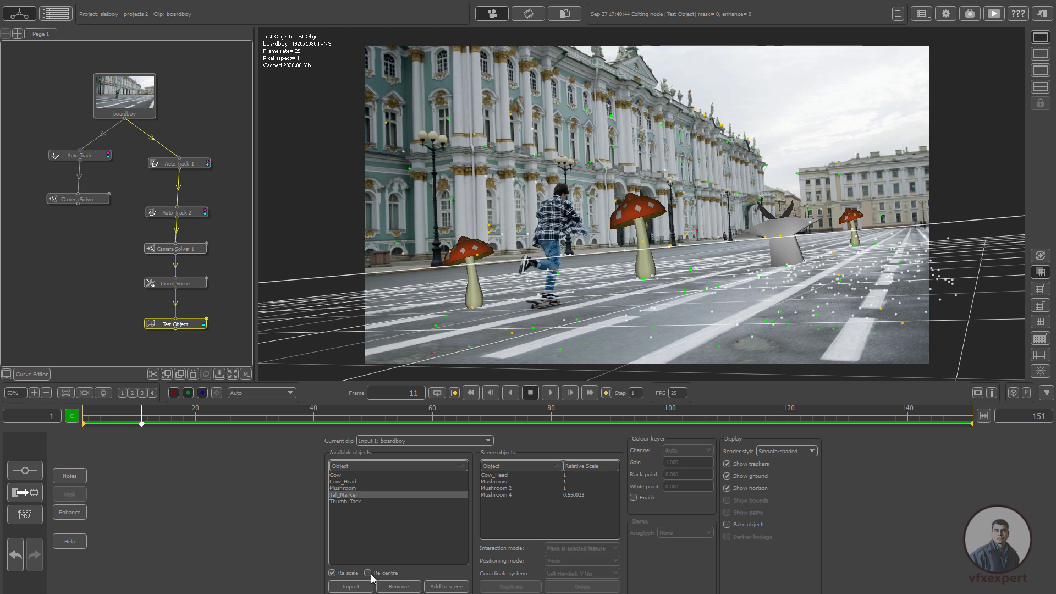
pyautogui.click(447, 587)
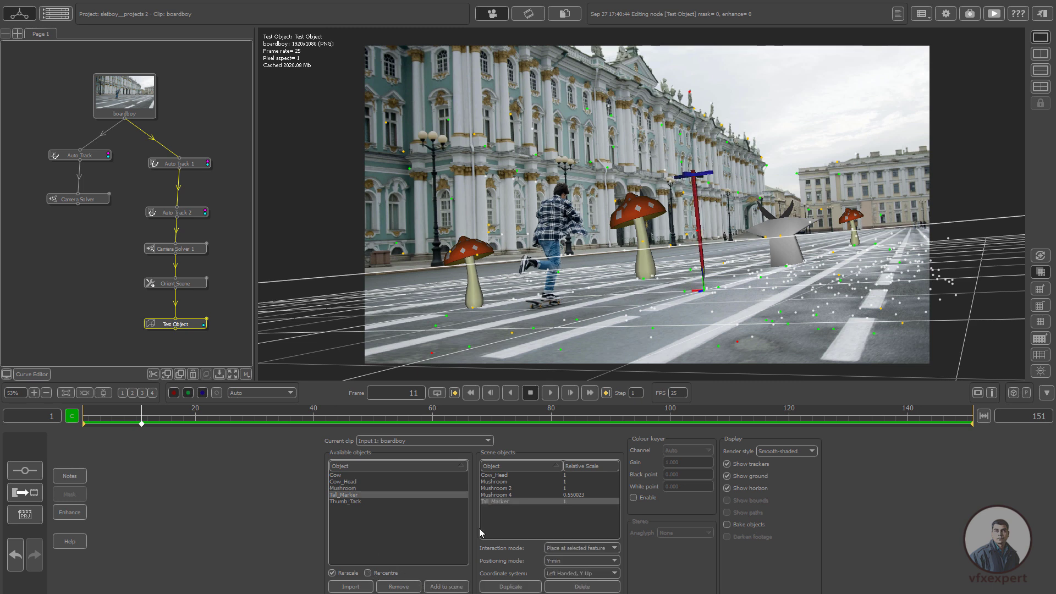
# Step: Duplicate the Tall_Marker twice, placing one copy at a distant road tracker and the other at a tracker in the foreground
pyautogui.click(514, 586)
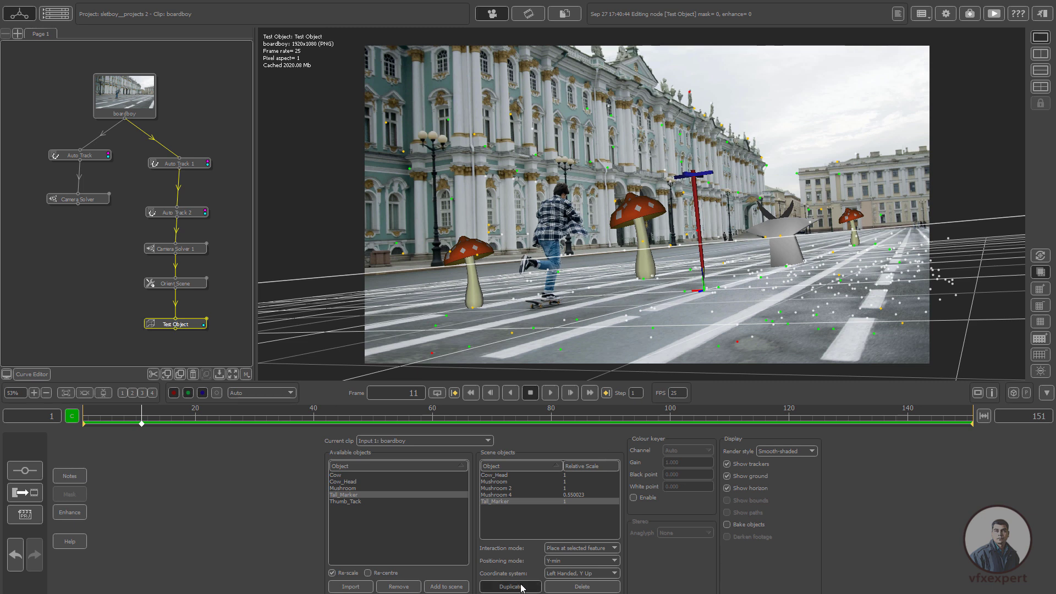
pyautogui.click(899, 263)
pyautogui.click(510, 586)
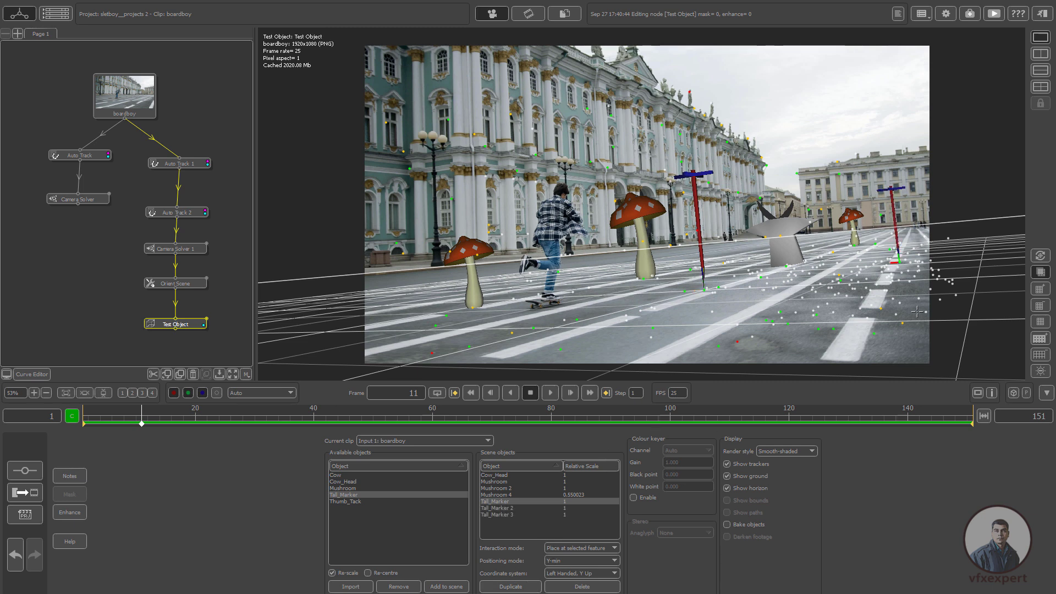
pyautogui.click(832, 329)
# Step: Play the clip from frame 1 to check that the markers and mushrooms stick to the road, and return to the first frame
pyautogui.moveTo(142, 407); pyautogui.dragTo(41, 405)
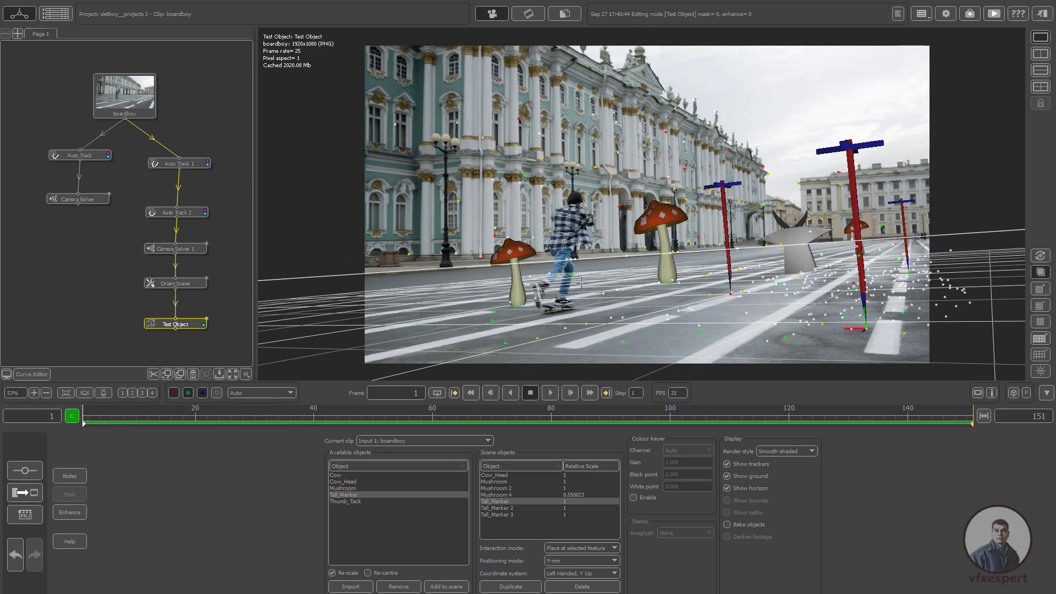
pyautogui.click(552, 393)
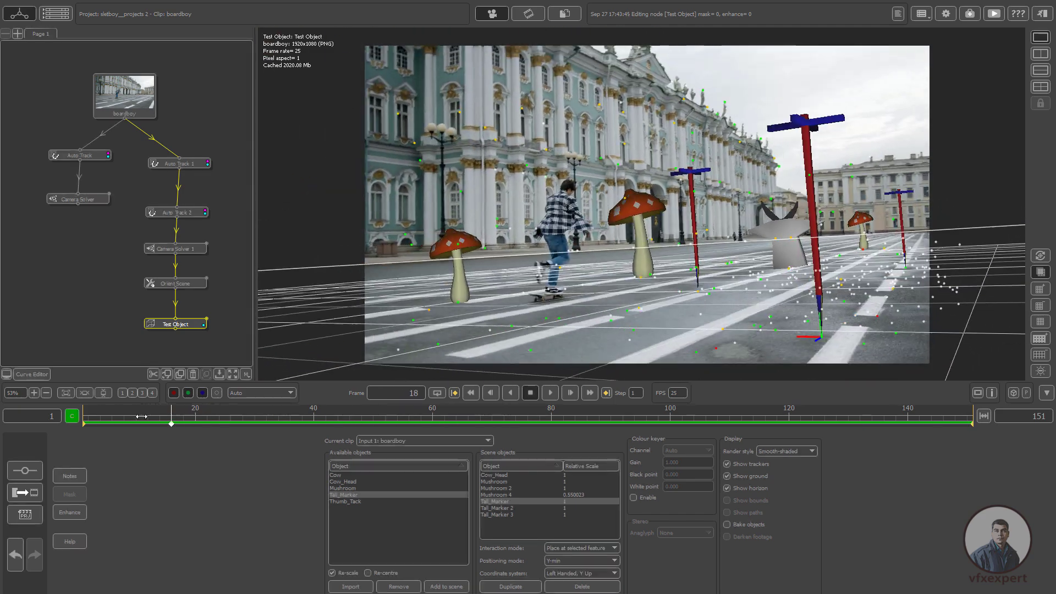
pyautogui.moveTo(142, 416); pyautogui.dragTo(58, 436)
pyautogui.click(555, 392)
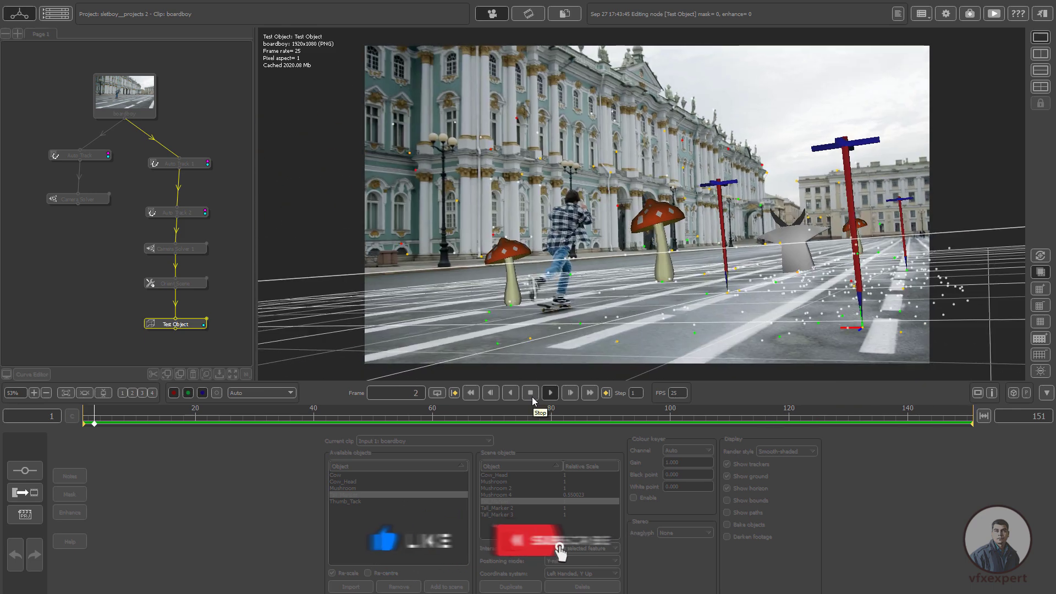
pyautogui.click(531, 393)
pyautogui.click(471, 392)
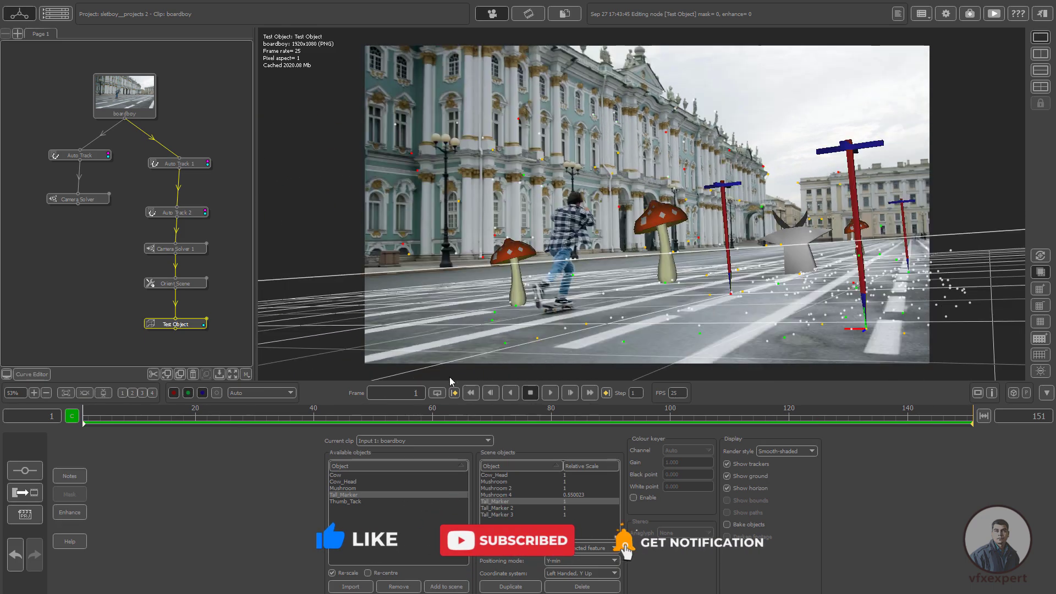
# Step: Add an Export node after the Test Object node and place it below in the tree
pyautogui.scroll(-1, 216, 304)
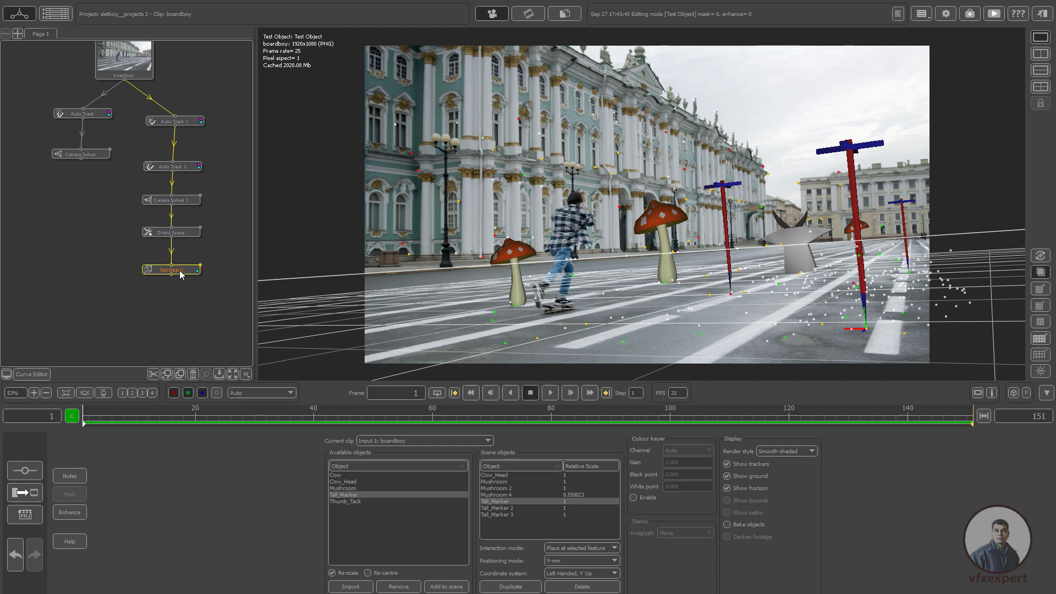
pyautogui.rightClick(179, 270)
pyautogui.moveTo(203, 362)
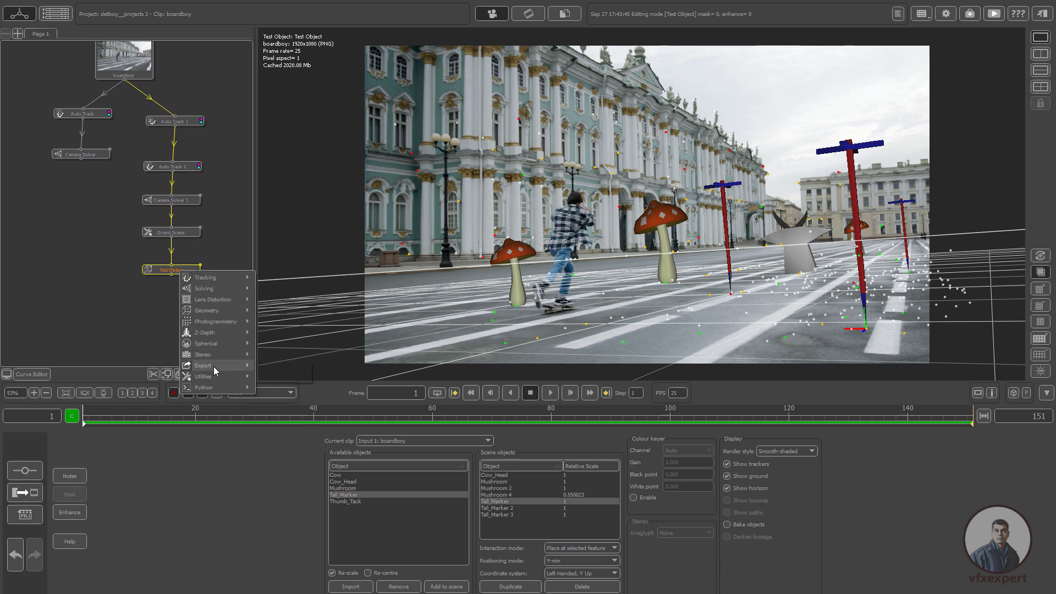
pyautogui.click(289, 367)
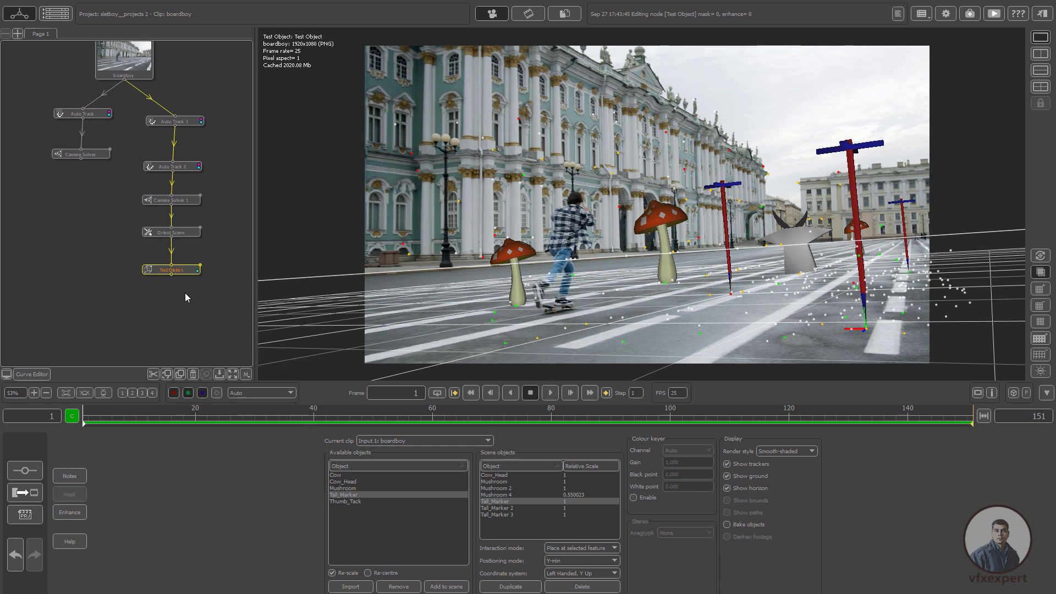
pyautogui.moveTo(183, 306); pyautogui.dragTo(182, 319)
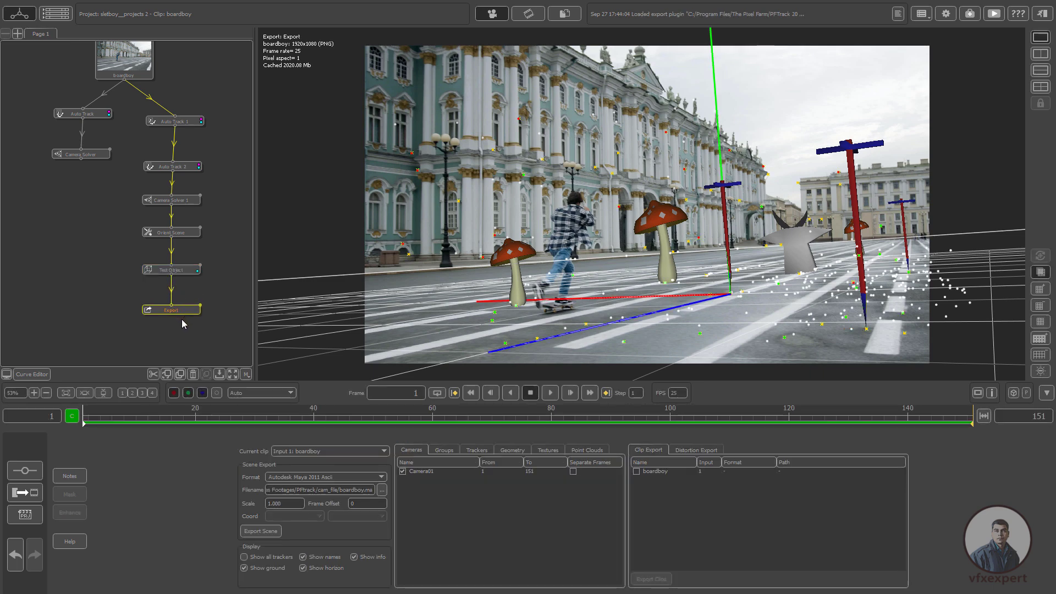
# Step: Set the scene export format to Autodesk Maya 2011 Ascii and the output file to boardboy.ma in the PFtrack cam_file folder
pyautogui.click(330, 477)
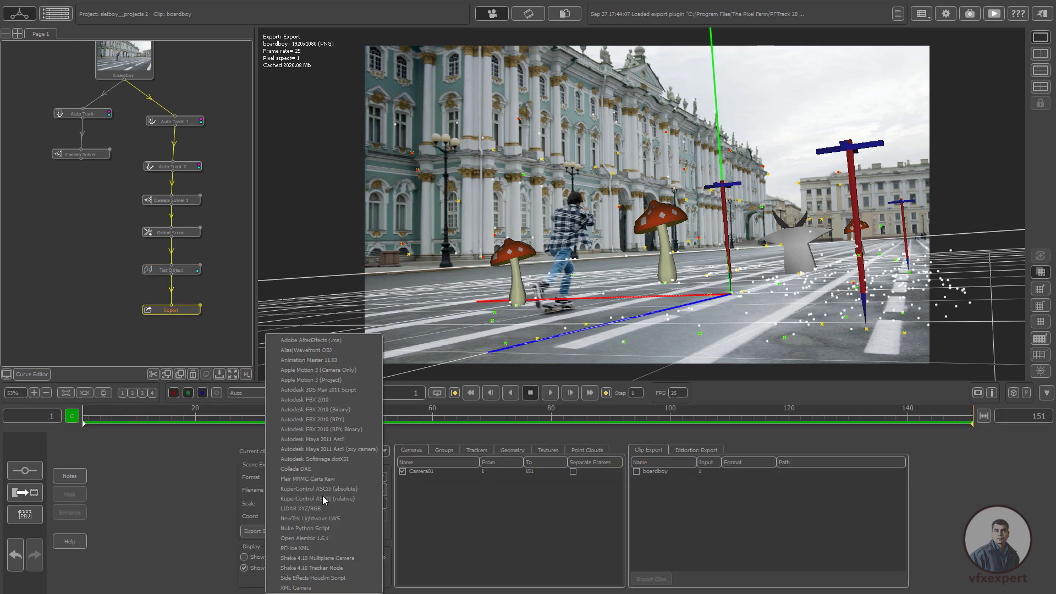
pyautogui.click(342, 440)
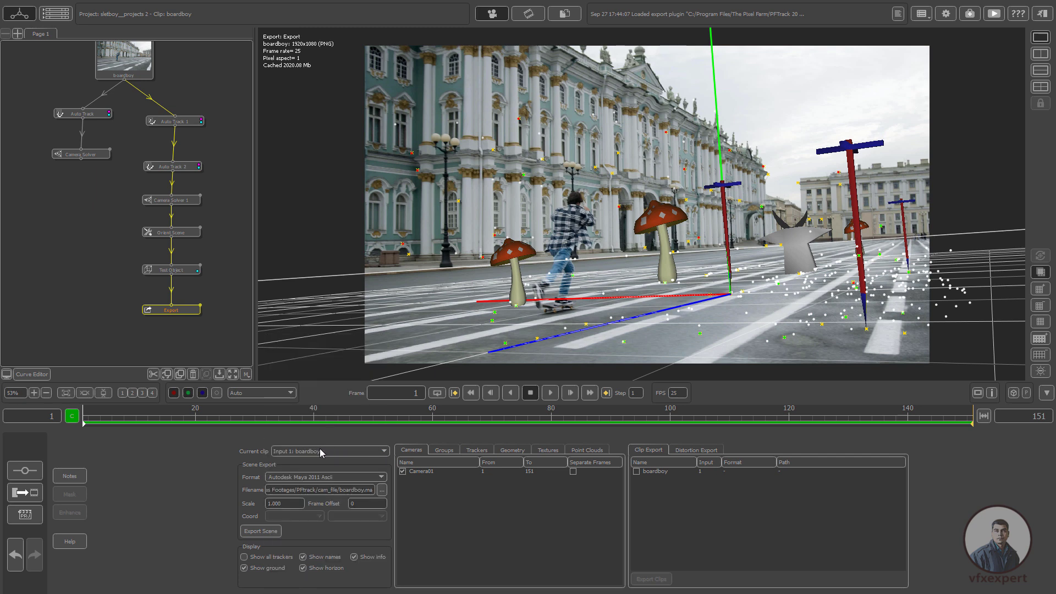
pyautogui.click(382, 490)
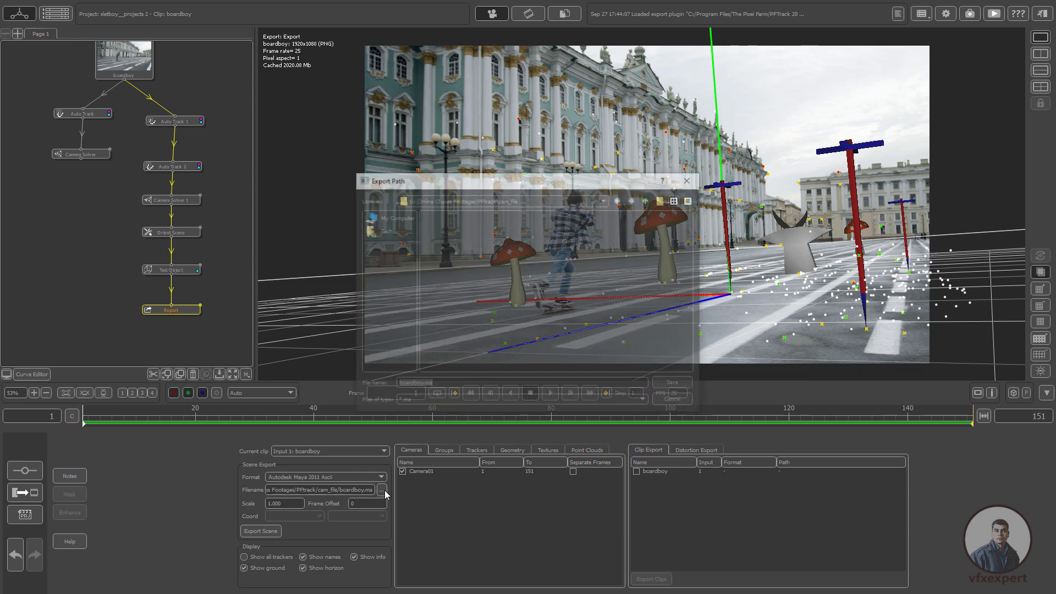
pyautogui.doubleClick(444, 216)
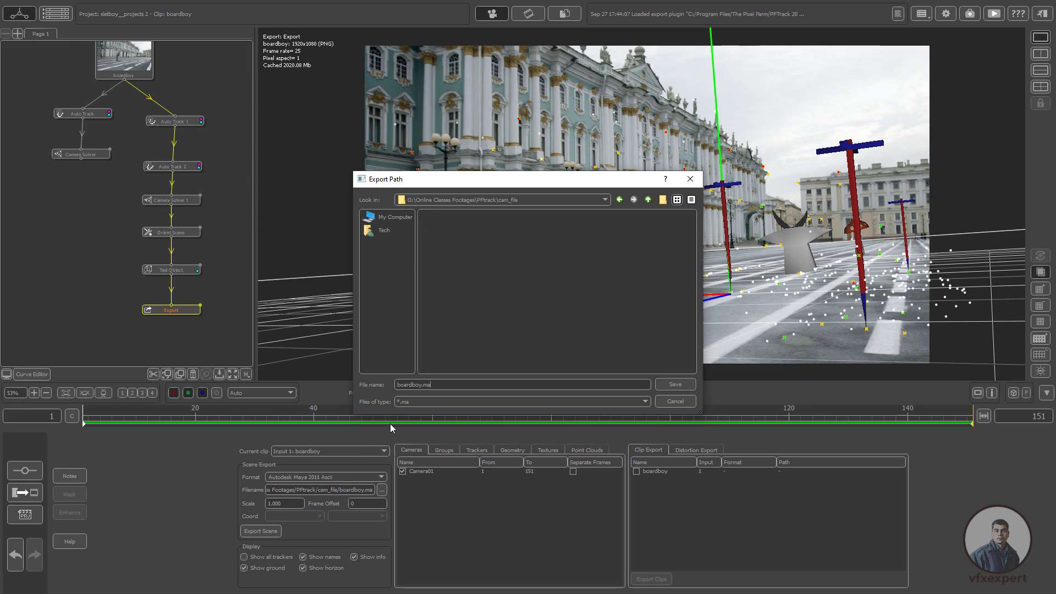
pyautogui.click(672, 386)
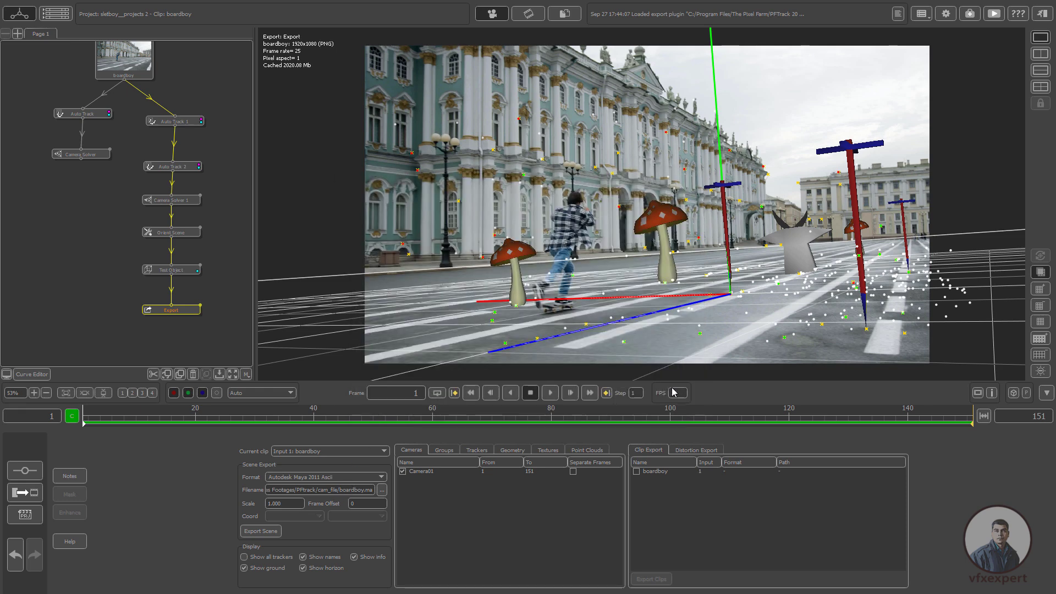
# Step: Export the scene, and scrub the clip to review the placed objects
pyautogui.click(266, 532)
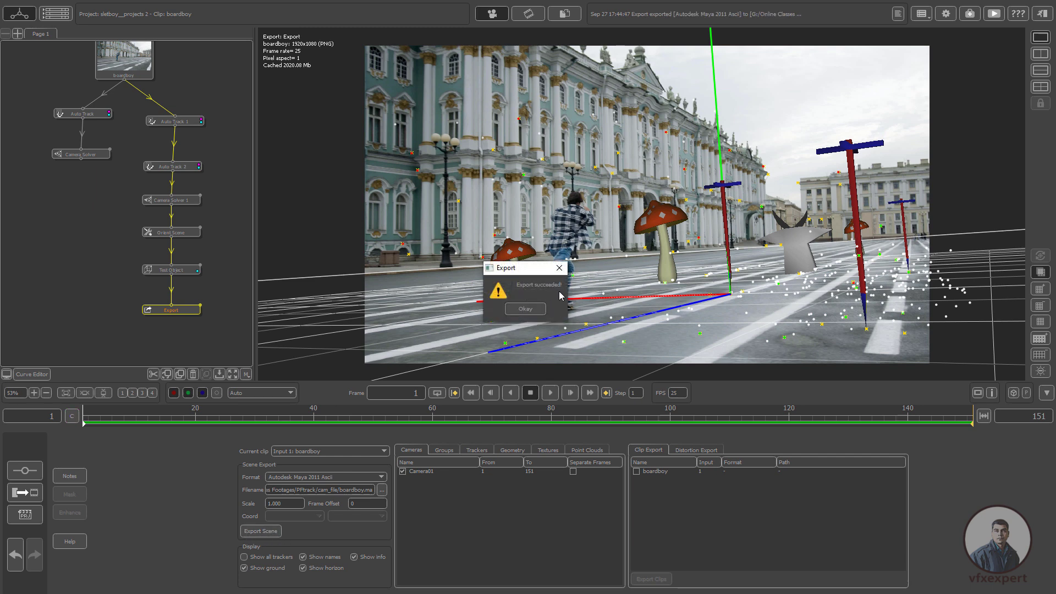
pyautogui.click(524, 309)
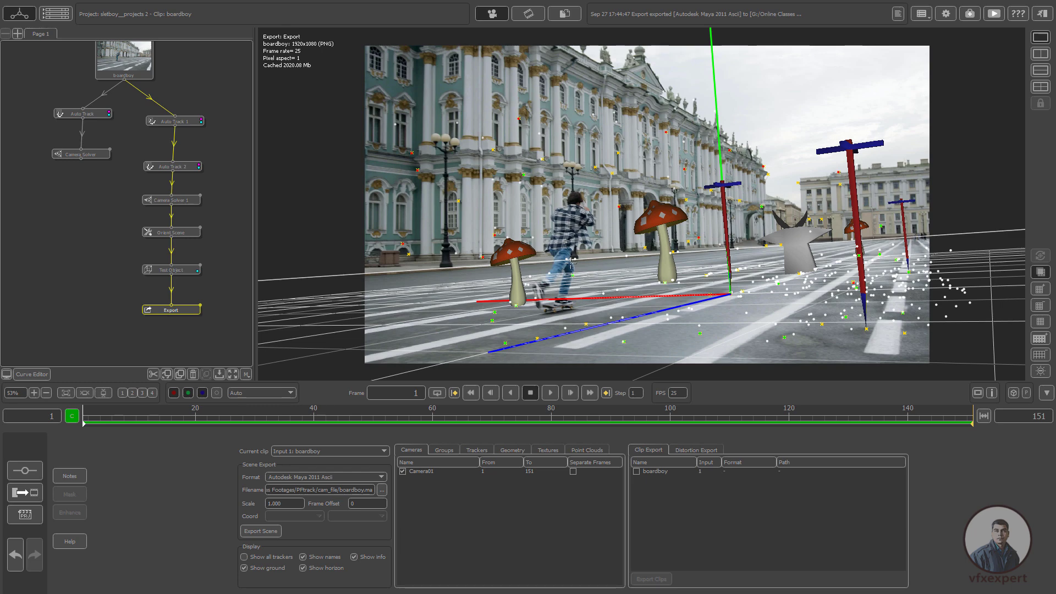
pyautogui.click(260, 424)
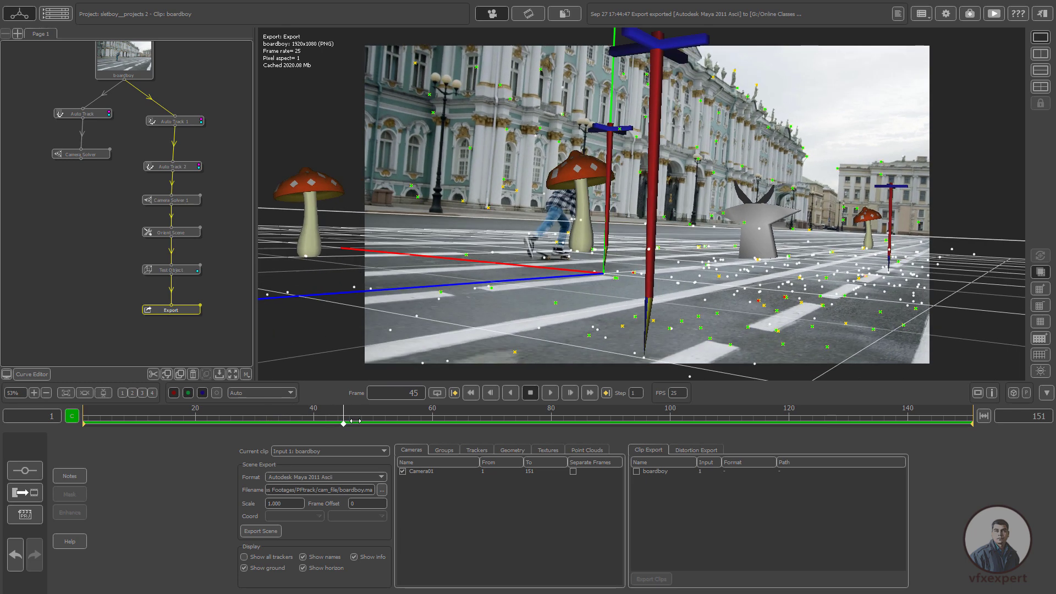
pyautogui.click(279, 424)
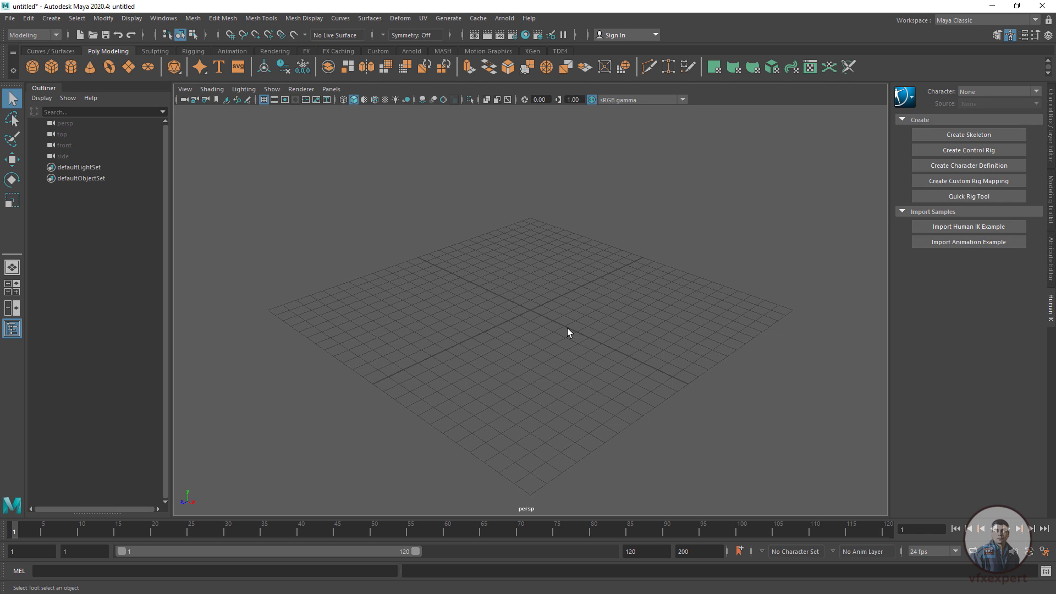
# Step: Switch to Maya and open the exported scene boardboy.ma from the PFtrack cam_file folder
pyautogui.click(10, 18)
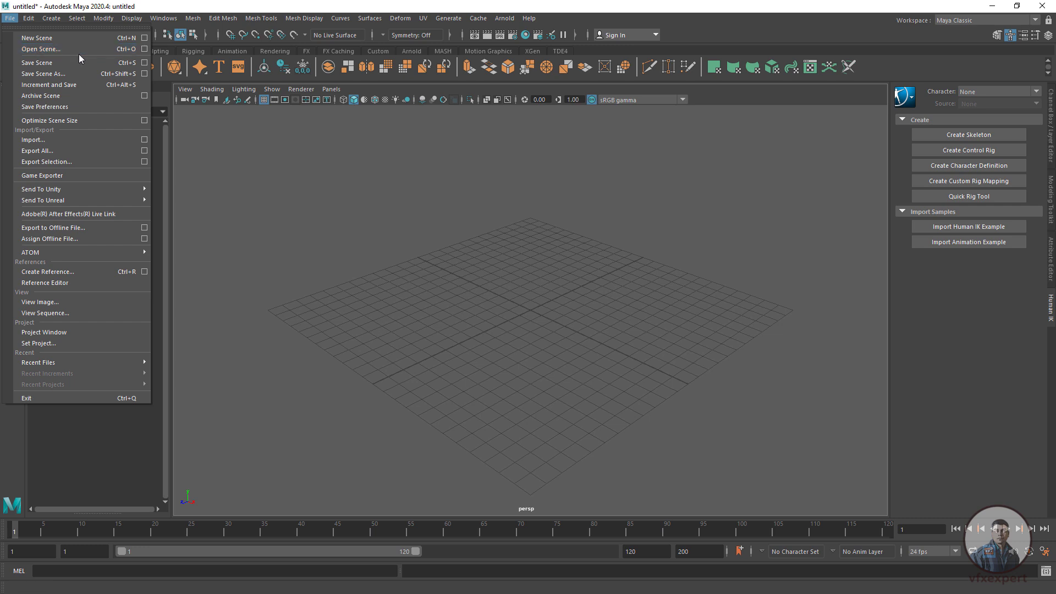
pyautogui.click(54, 49)
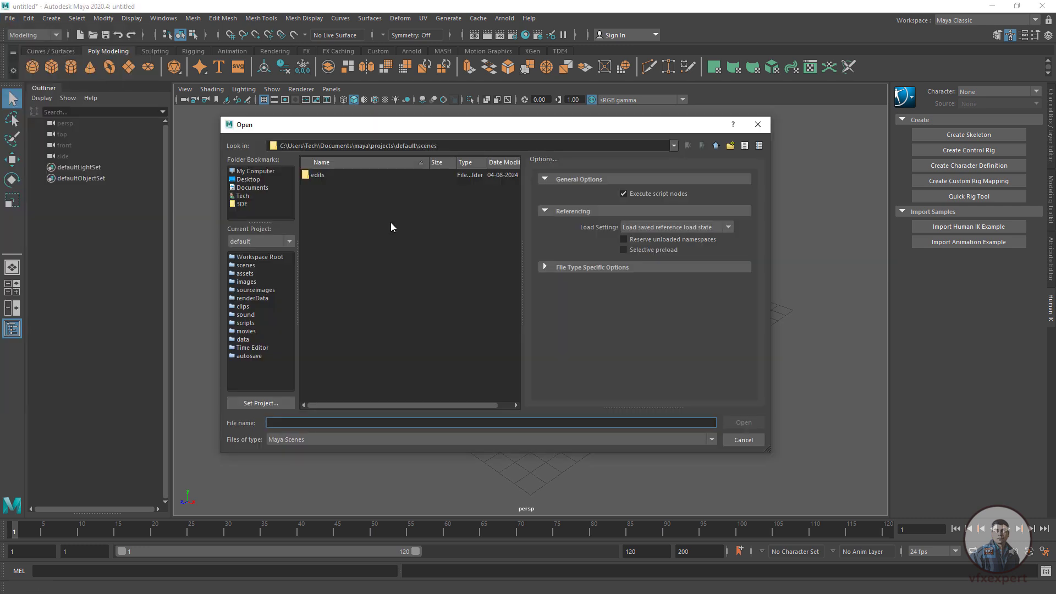
pyautogui.click(242, 204)
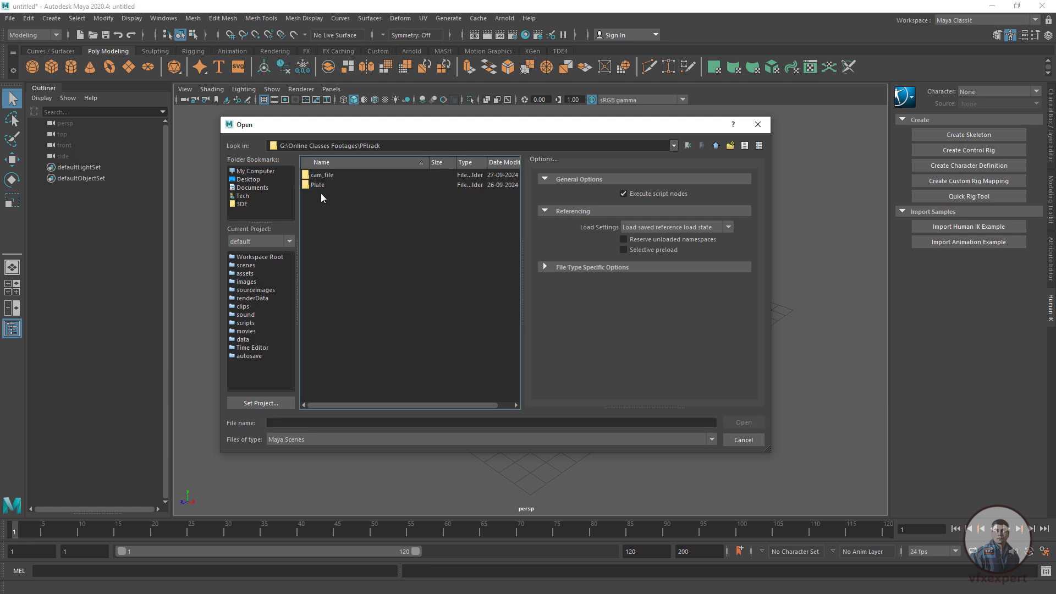
pyautogui.doubleClick(332, 175)
pyautogui.click(338, 175)
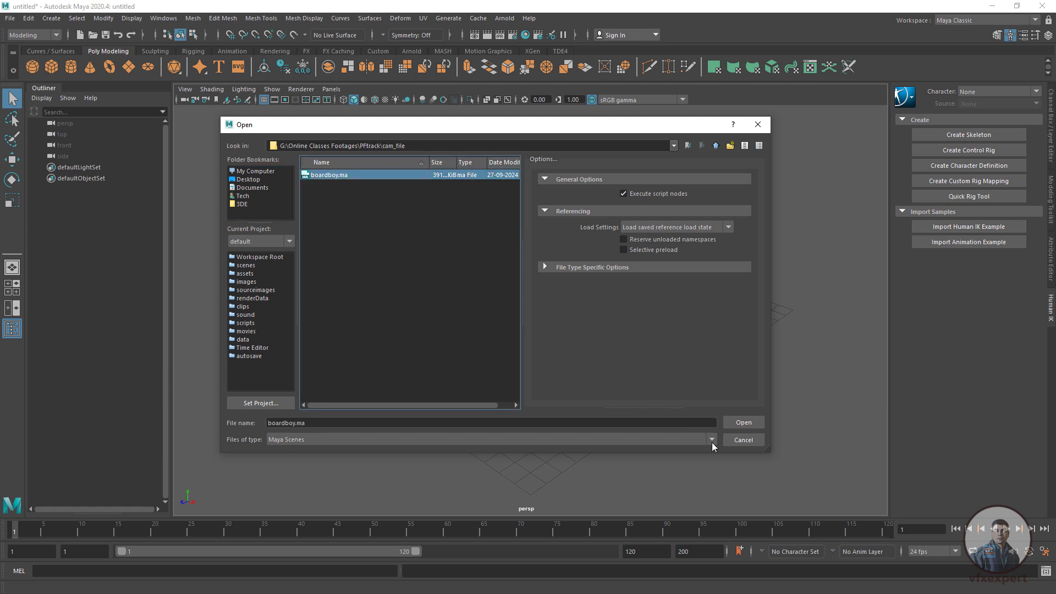
pyautogui.click(739, 423)
pyautogui.click(525, 305)
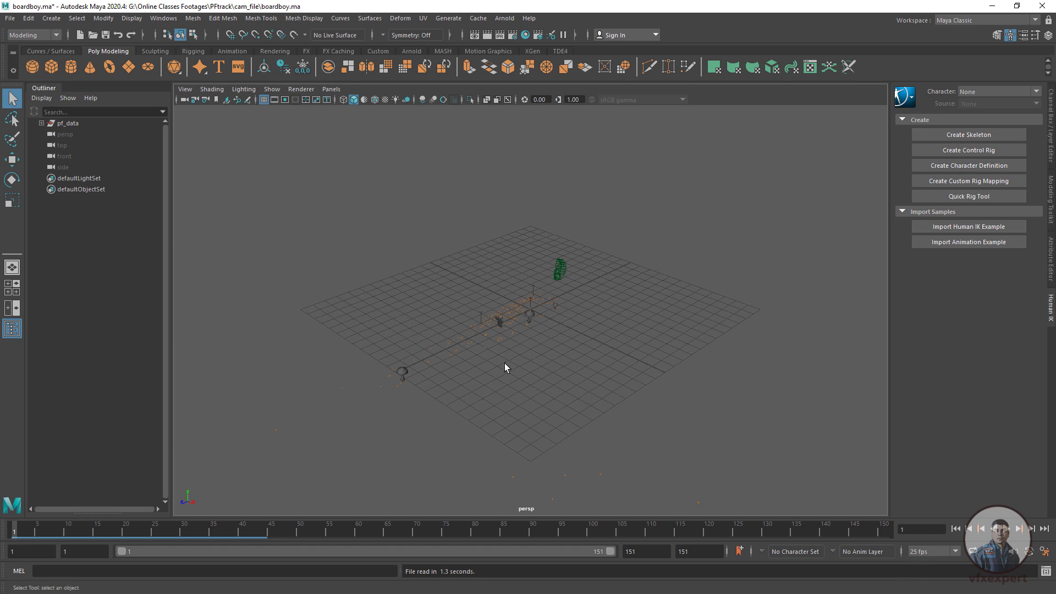
# Step: Expand the pf_data group, look through Camera01_2 in the viewport, and scrub to frame 17 to check the track
pyautogui.keyDown('alt'); pyautogui.moveTo(506, 350); pyautogui.dragTo(630, 435, button='right'); pyautogui.keyUp('alt')
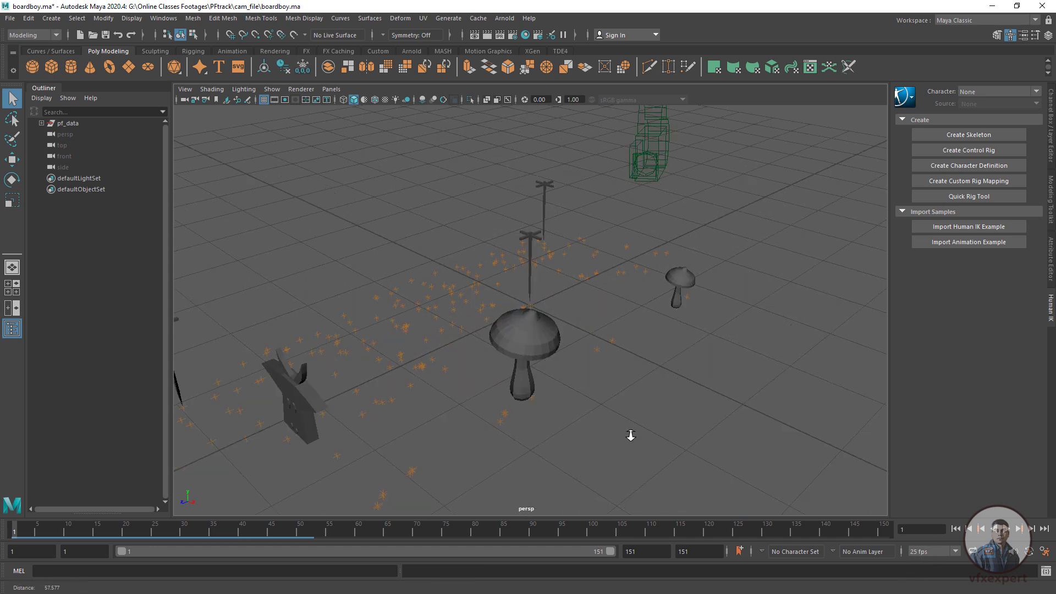
pyautogui.scroll(-15, 630, 435)
pyautogui.click(42, 126)
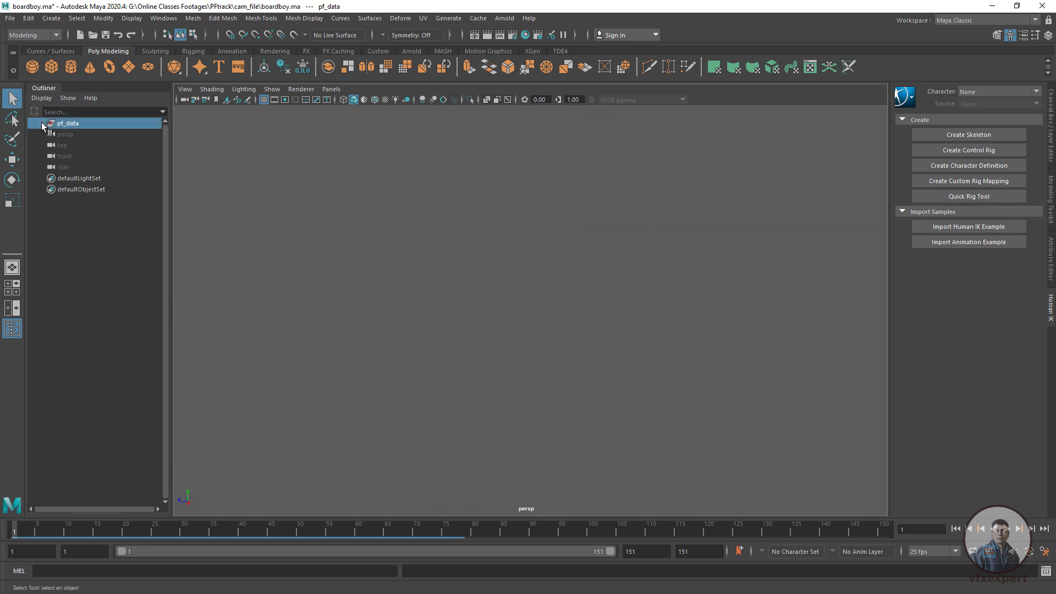
pyautogui.click(41, 124)
pyautogui.click(85, 145)
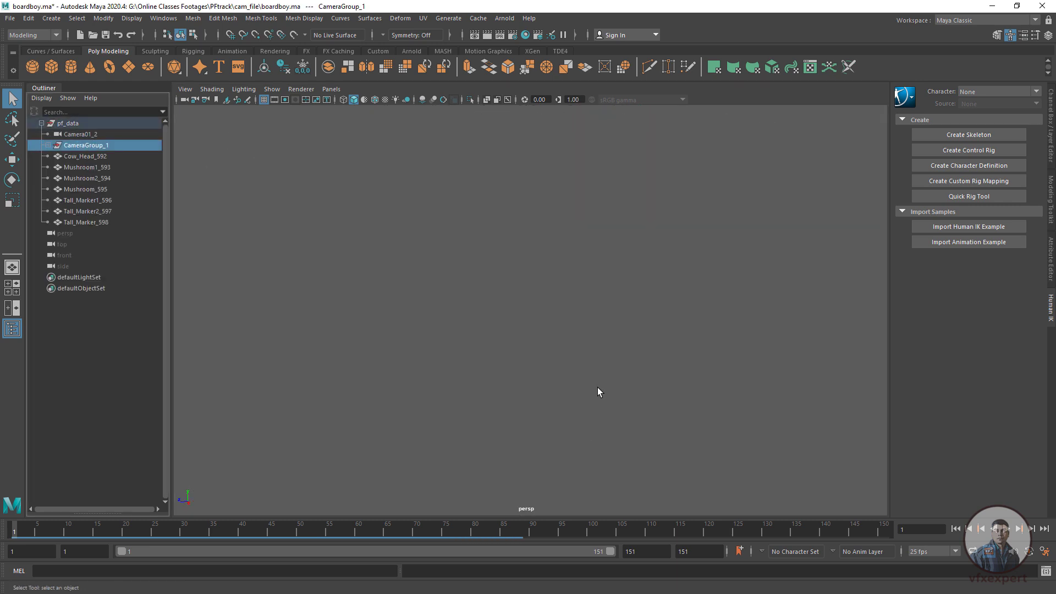
pyautogui.click(331, 88)
pyautogui.moveTo(378, 101)
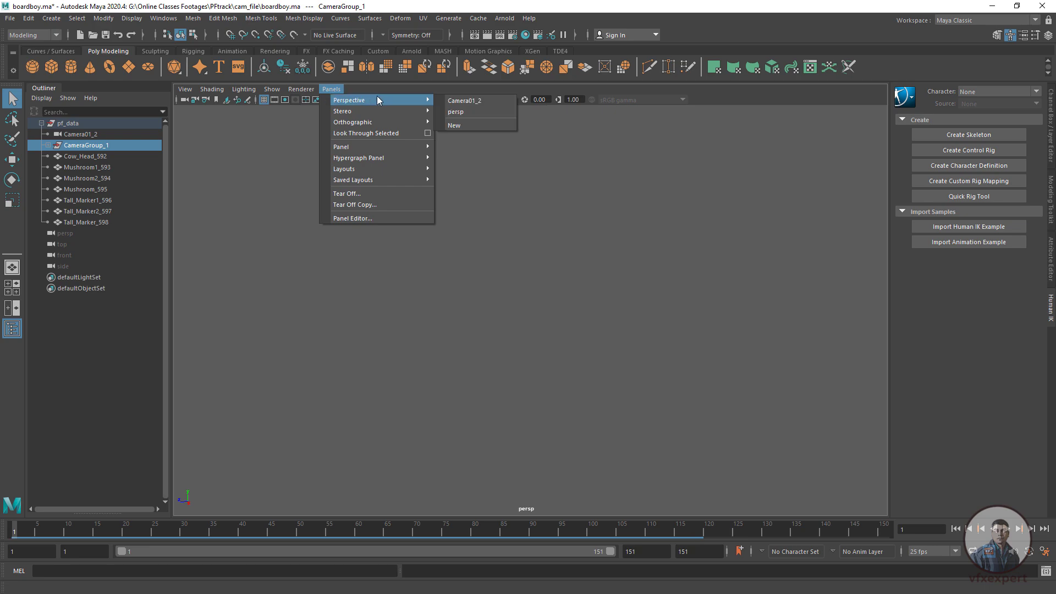
pyautogui.click(460, 101)
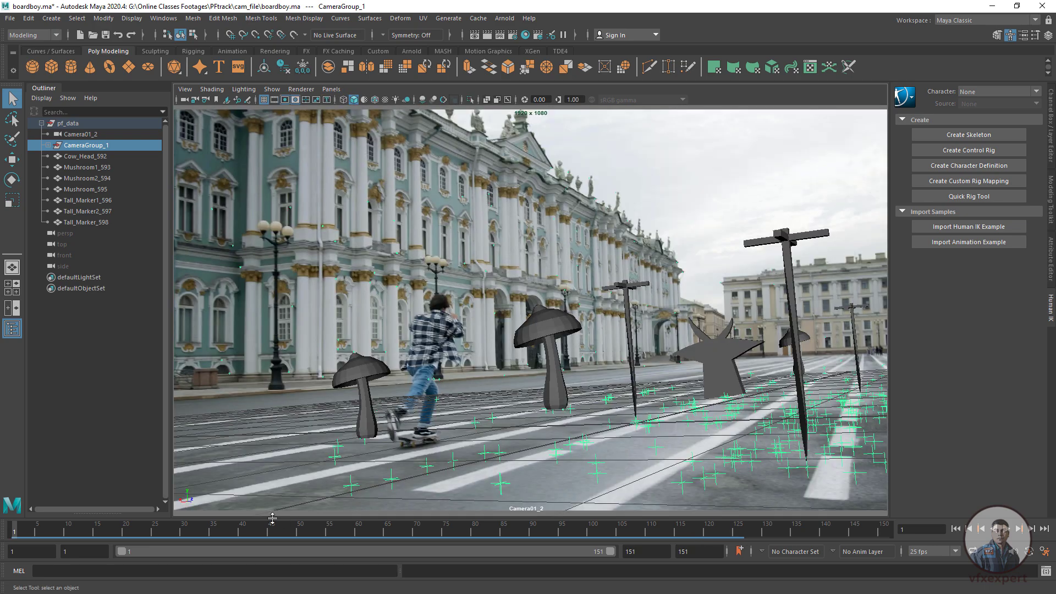
pyautogui.moveTo(174, 528); pyautogui.dragTo(108, 523)
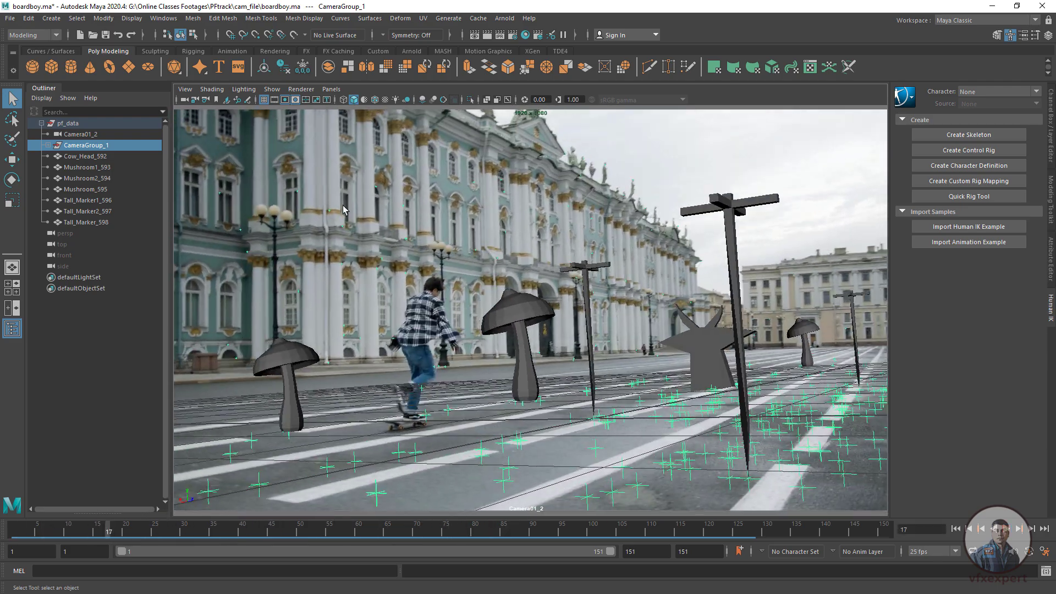
# Step: Examine the contents of pf_data by selecting the camera, camera group, cow head, mushrooms and tall markers one after another
pyautogui.click(41, 124)
pyautogui.click(69, 124)
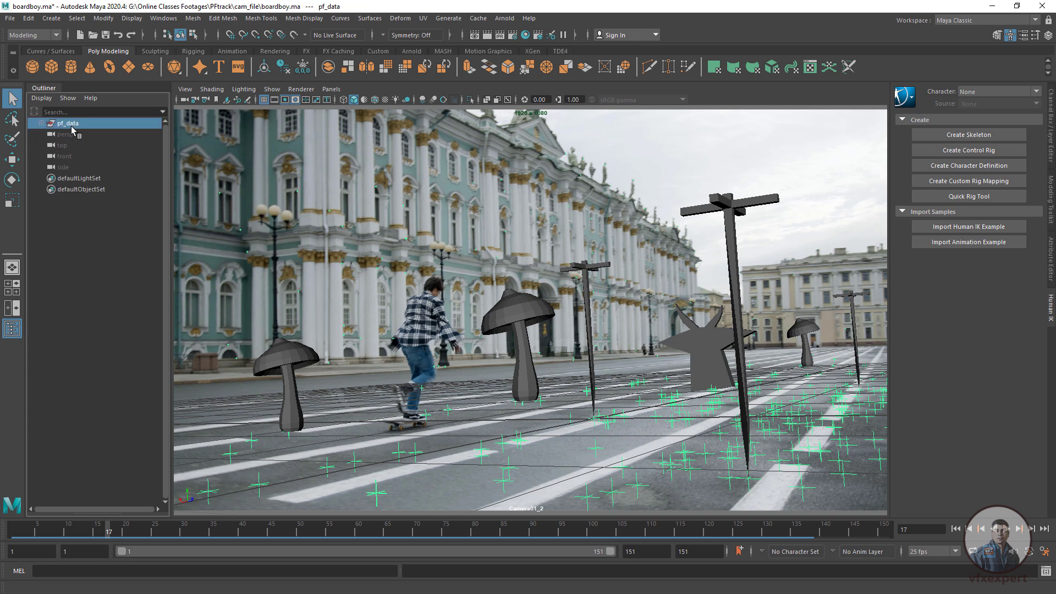
pyautogui.click(41, 123)
pyautogui.click(80, 134)
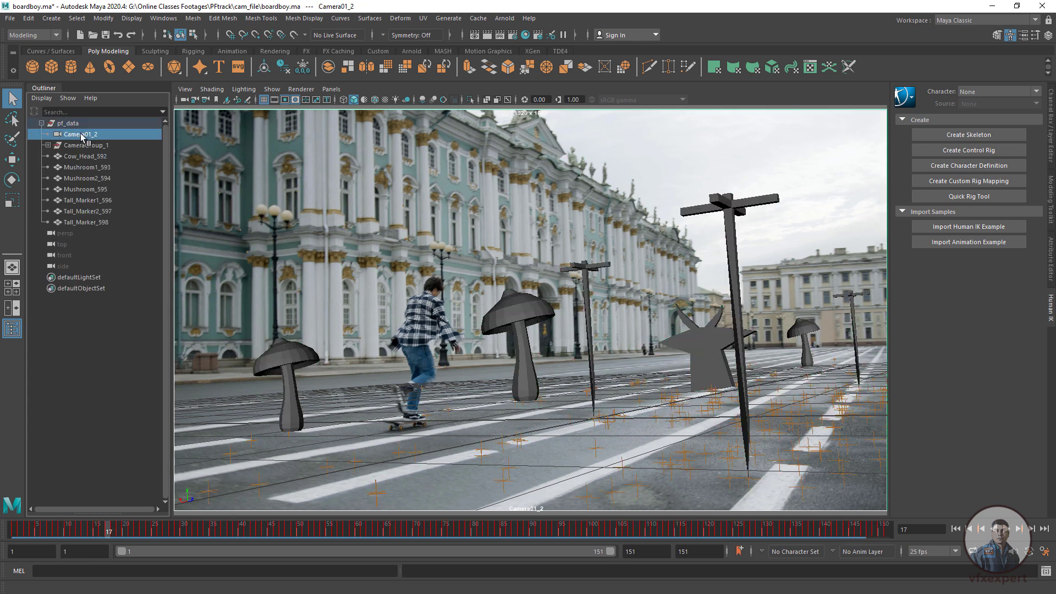
pyautogui.click(92, 146)
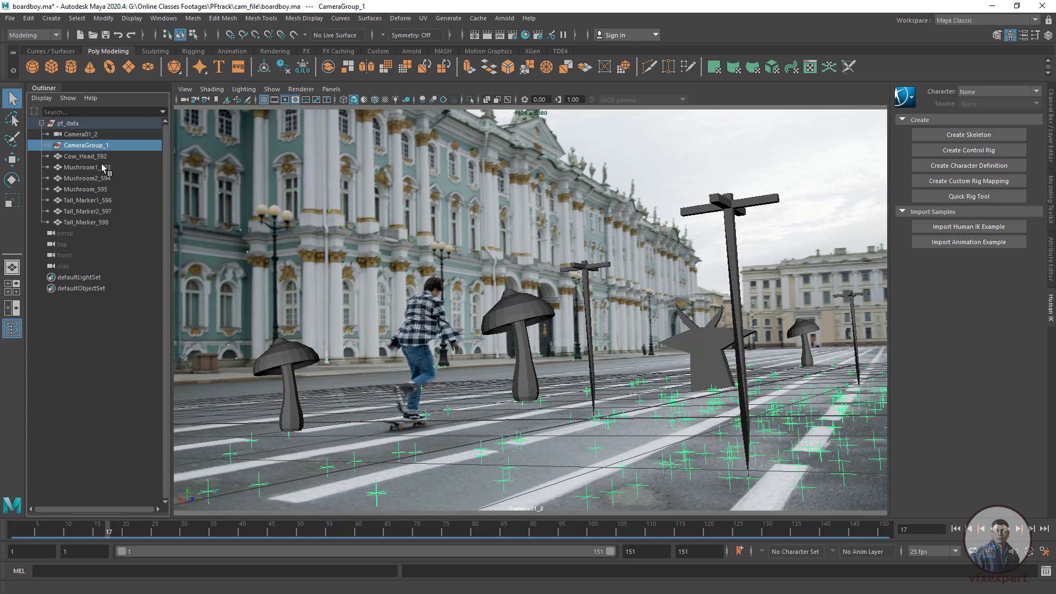
pyautogui.click(86, 156)
pyautogui.click(87, 167)
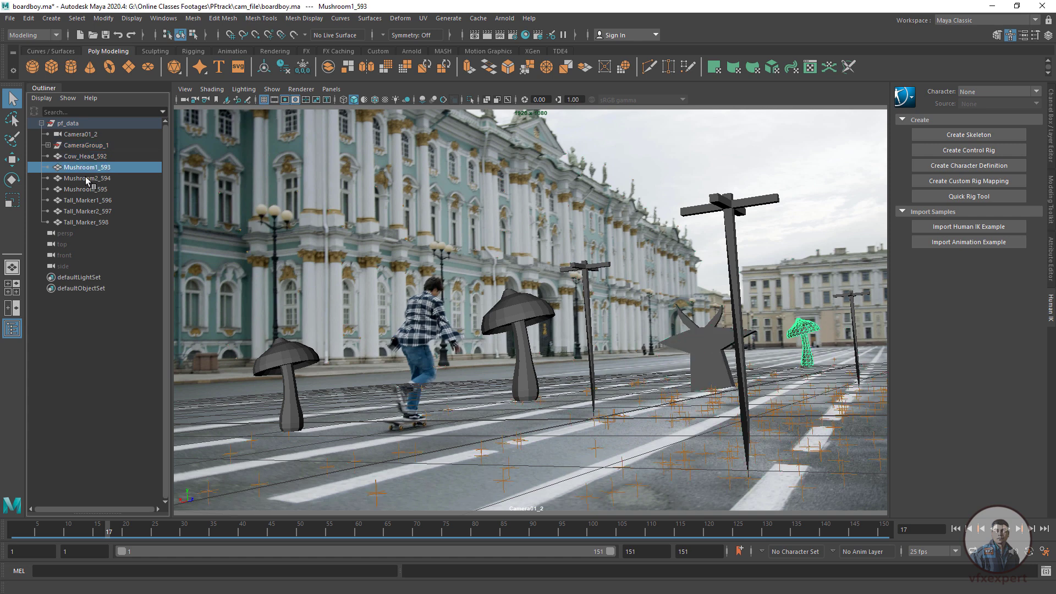
pyautogui.click(86, 178)
pyautogui.click(86, 189)
pyautogui.click(87, 201)
pyautogui.click(88, 211)
pyautogui.click(89, 223)
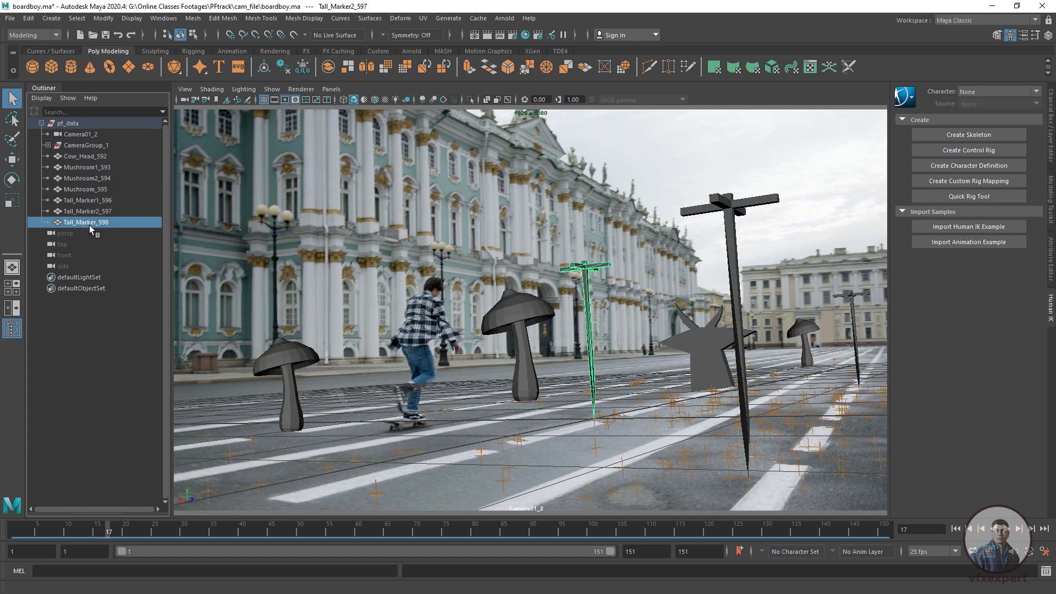
# Step: Play the clip through Camera01_2 from frame 1 to check the placed objects against the footage, and return to frame 1
pyautogui.moveTo(216, 536); pyautogui.dragTo(14, 537)
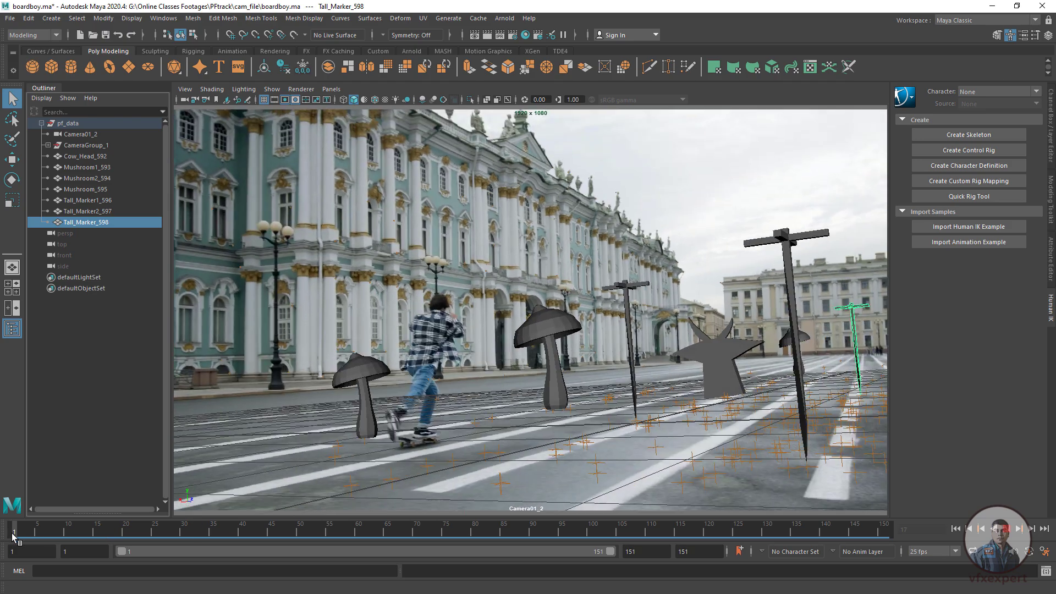
pyautogui.click(1003, 530)
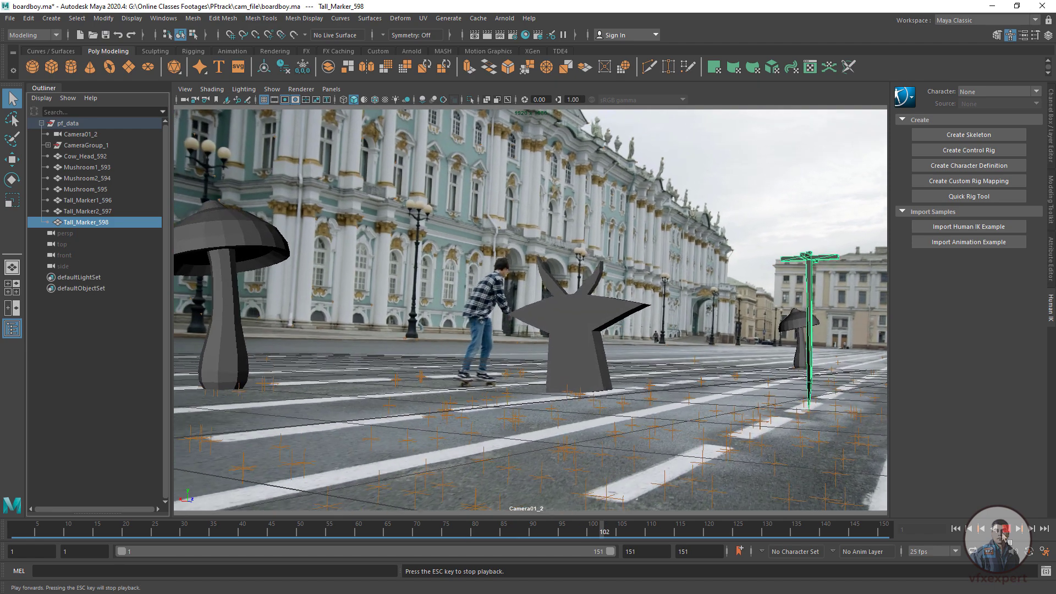
pyautogui.click(956, 528)
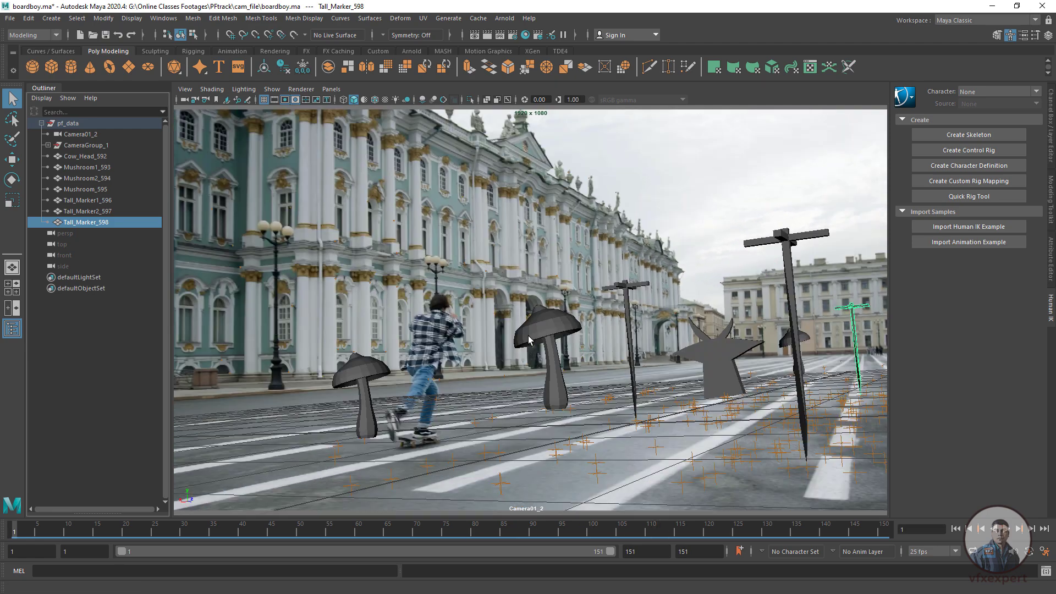
pyautogui.hotkey('alt', 'v')
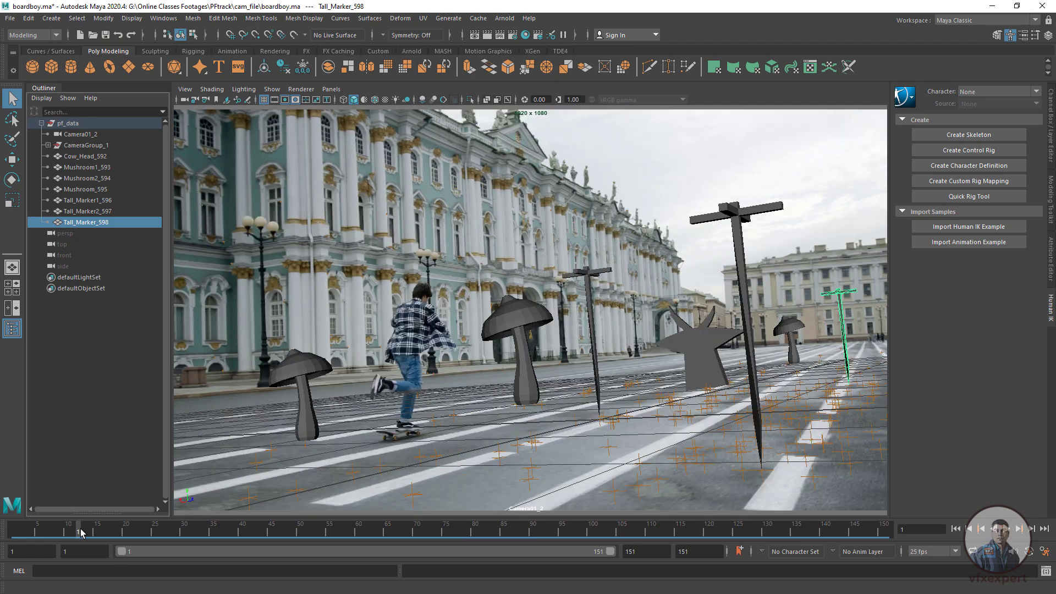
pyautogui.hotkey('alt', 'shift', 'v')
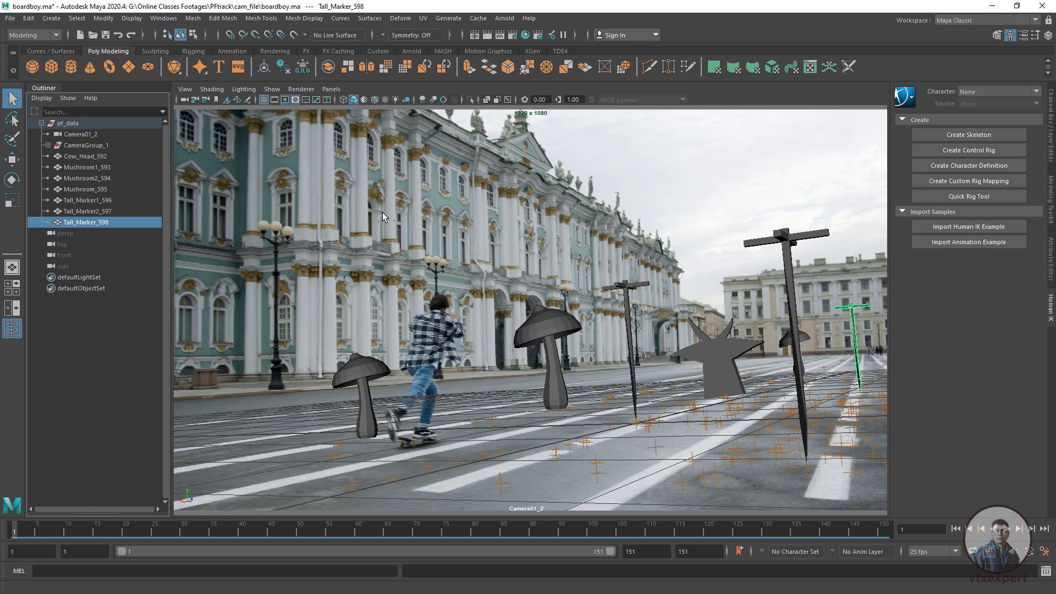
# Step: Save the scene as boardboy_mayascene_01.ma in the cam_file folder
pyautogui.click(10, 18)
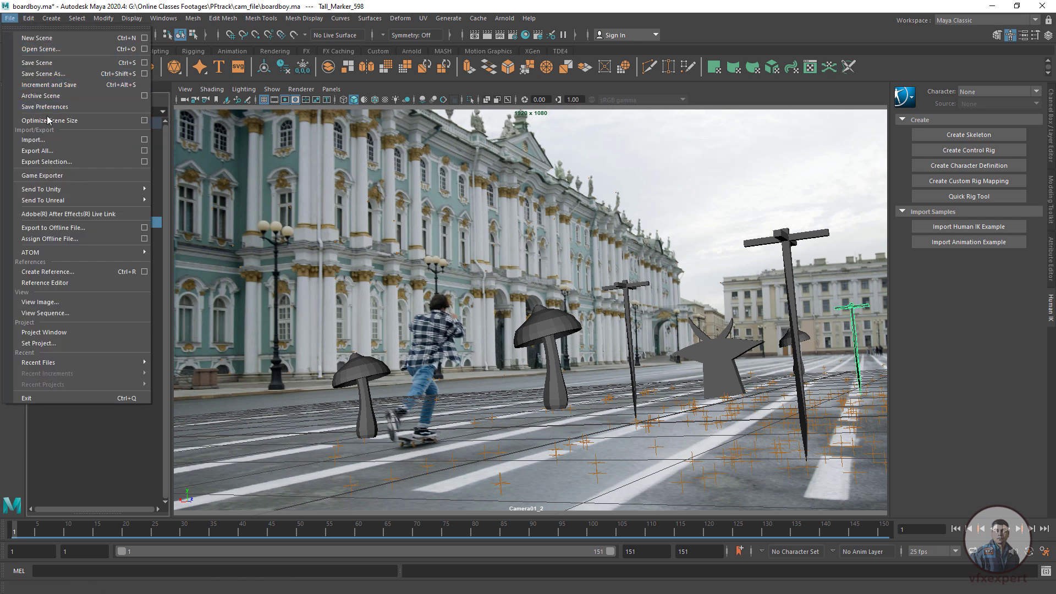
pyautogui.click(44, 73)
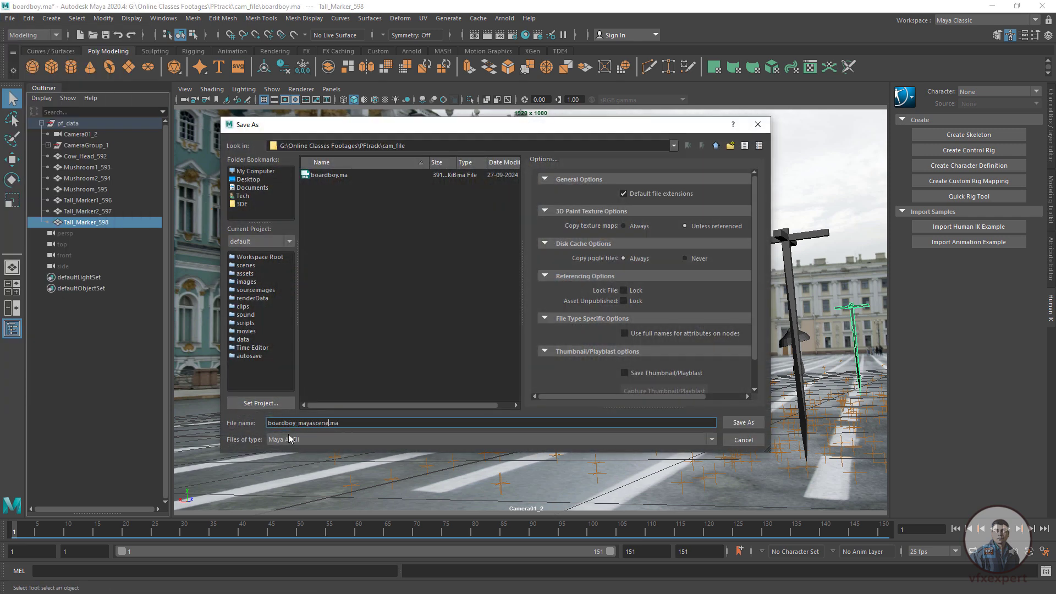
pyautogui.write('1')
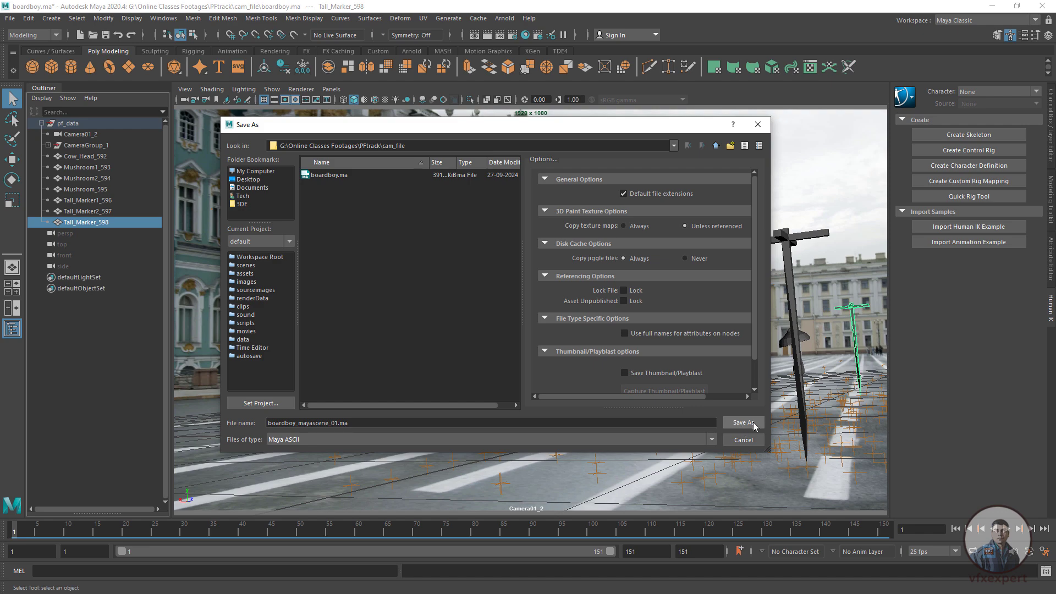
pyautogui.click(743, 423)
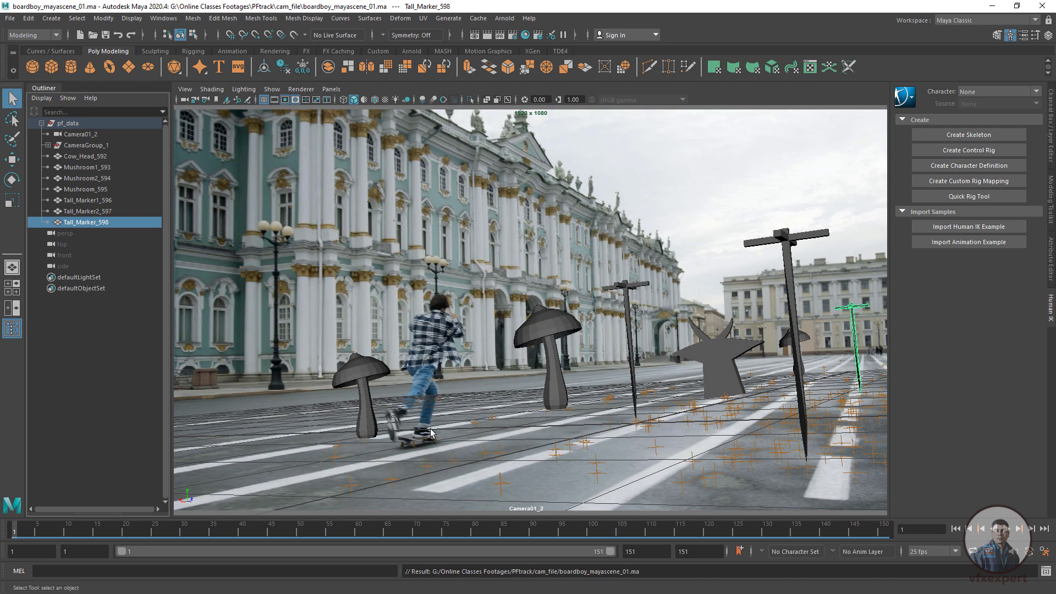
# Step: At frame 34, group the cow head, mushrooms and tall markers as proxygeo, and hide the group with a new display layer
pyautogui.moveTo(288, 536); pyautogui.dragTo(213, 534)
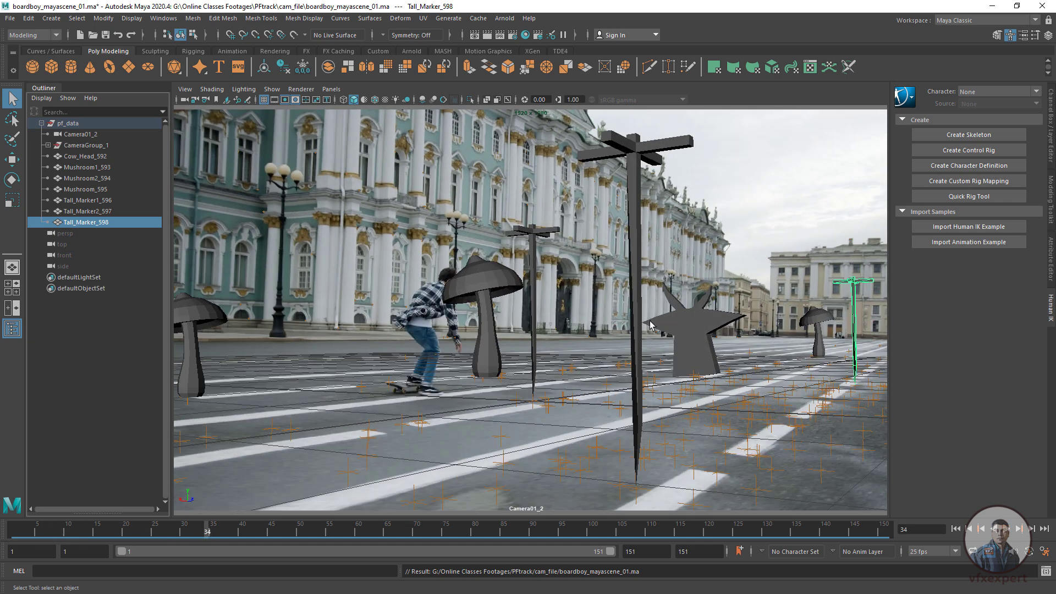
pyautogui.click(1051, 144)
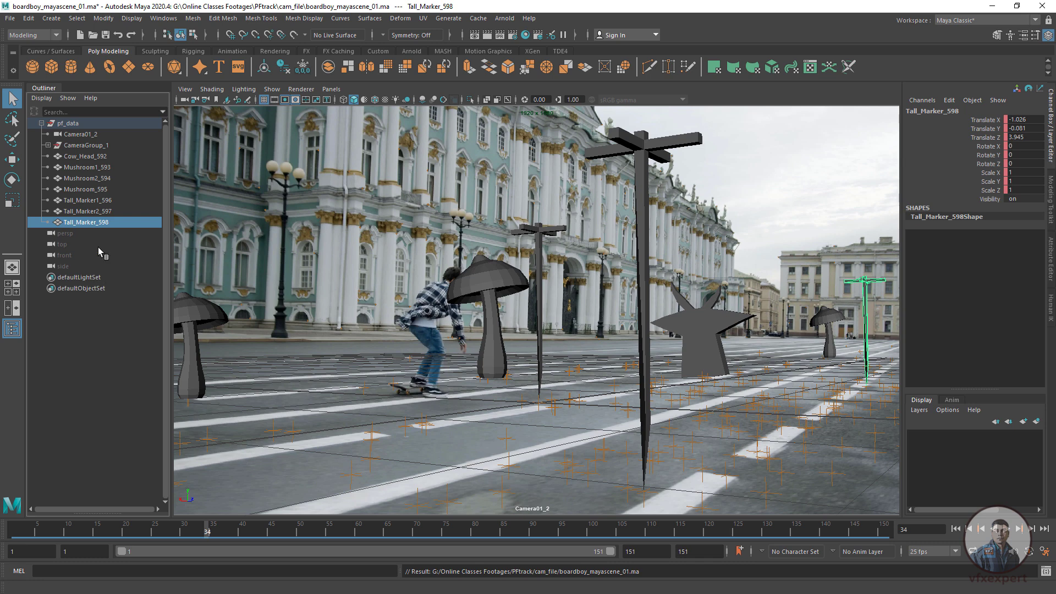
pyautogui.keyDown('shift'); pyautogui.click(87, 157); pyautogui.keyUp('shift')
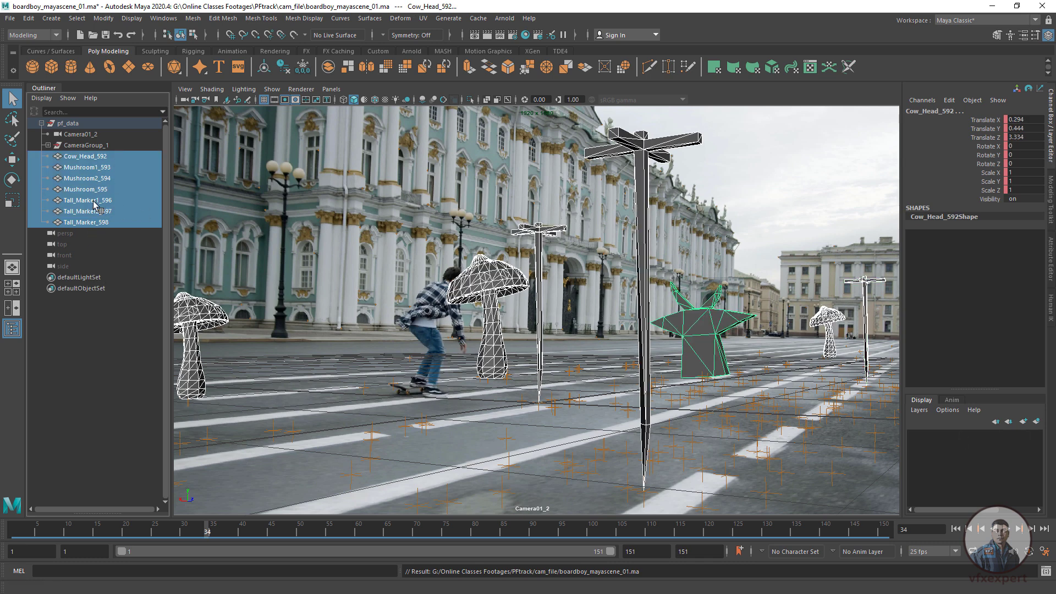
pyautogui.hotkey('ctrl', 'g')
pyautogui.doubleClick(72, 156)
pyautogui.write('prox')
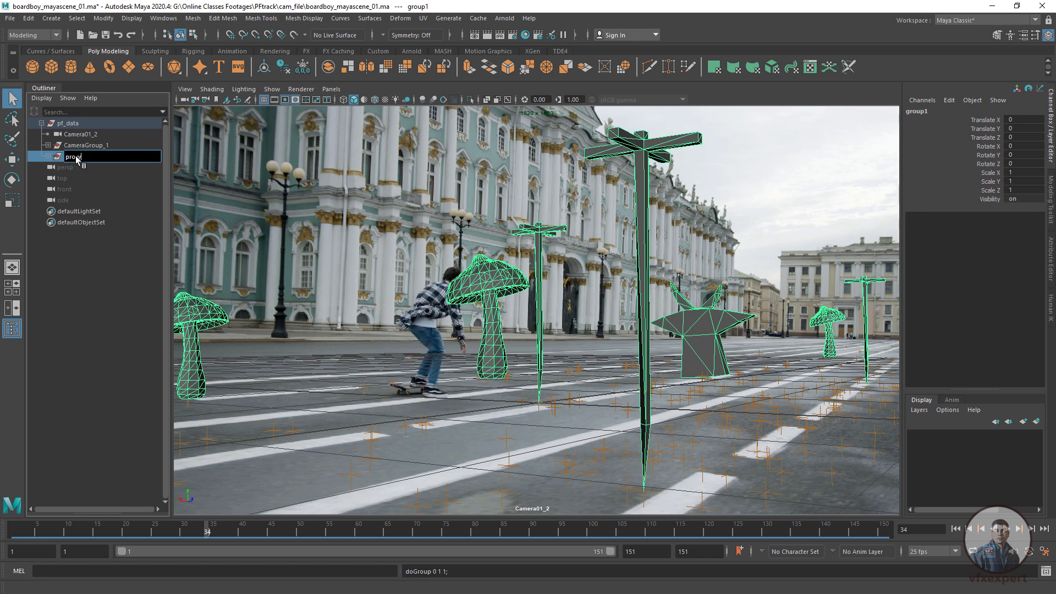
pyautogui.write('ygeo')
pyautogui.press('Return')
pyautogui.click(1036, 421)
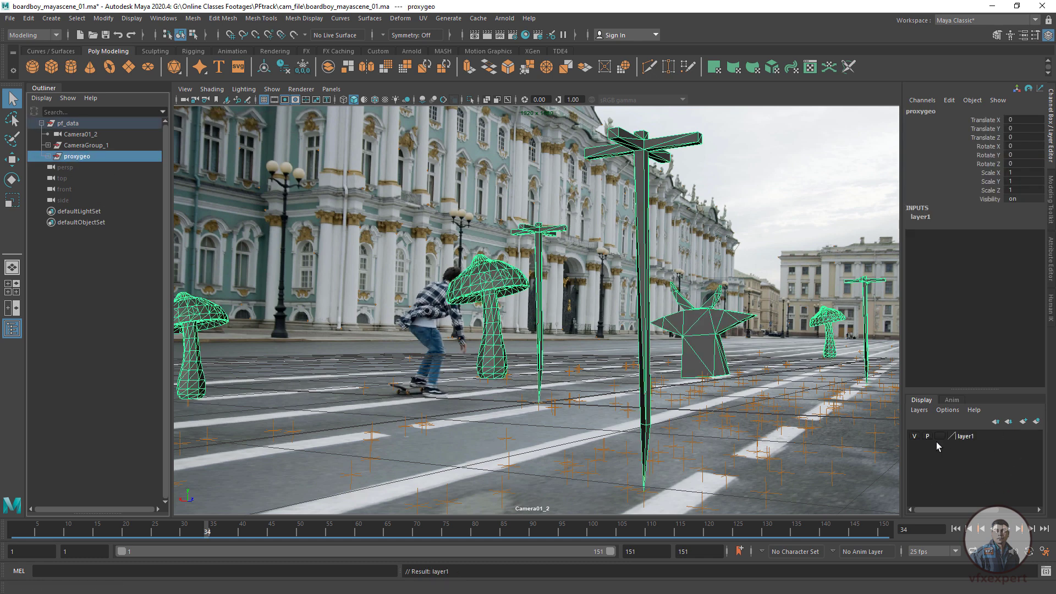
pyautogui.click(914, 436)
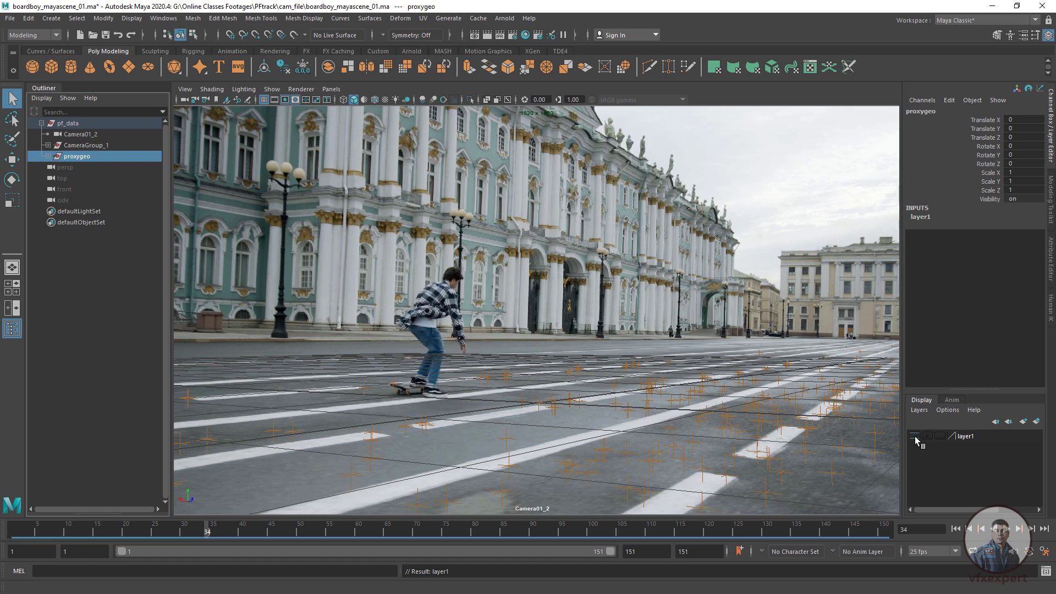
# Step: Assign CameraGroup_1 to a new display layer named locators, and colour the layer red
pyautogui.click(88, 145)
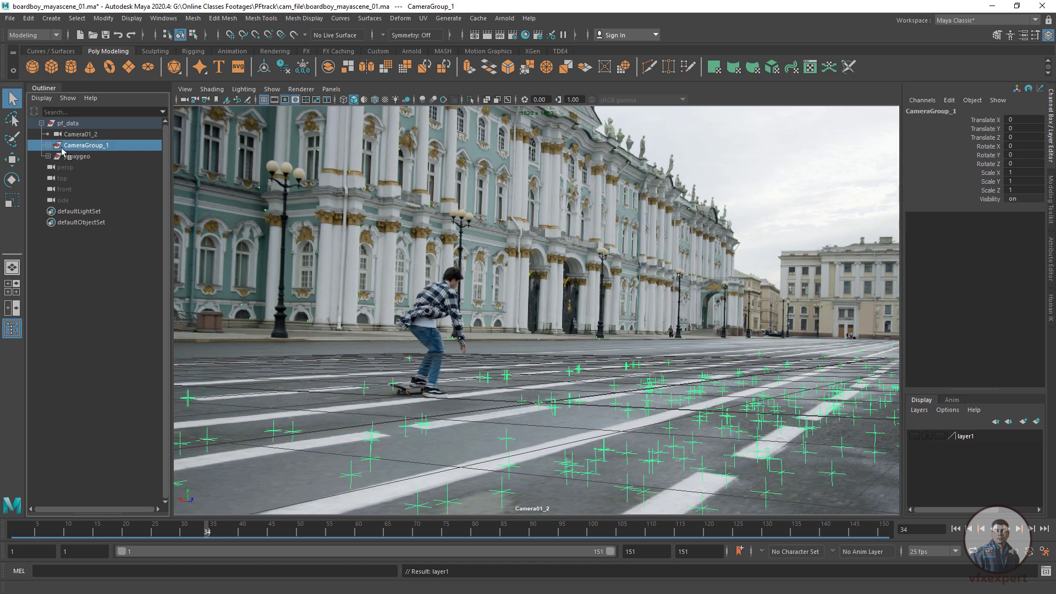
pyautogui.click(1033, 423)
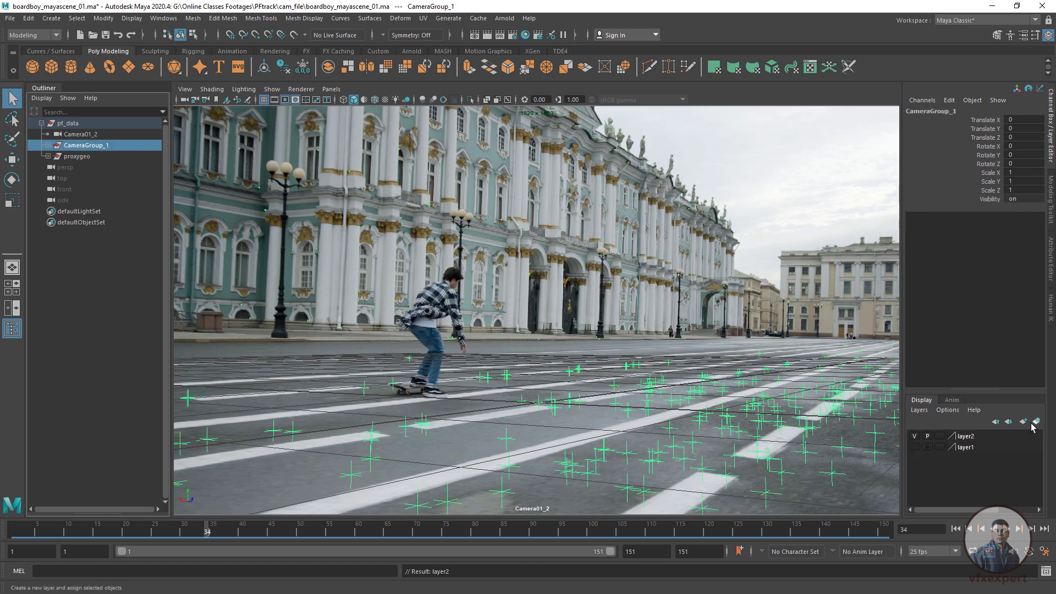
pyautogui.doubleClick(967, 437)
pyautogui.moveTo(416, 224); pyautogui.dragTo(380, 226)
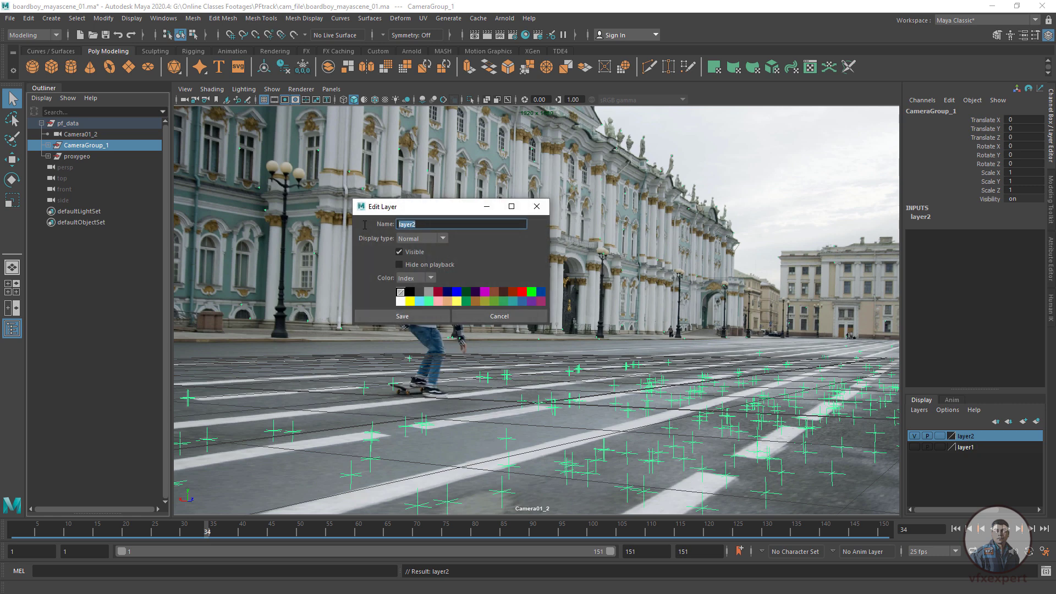
pyautogui.write('l')
pyautogui.click(521, 291)
pyautogui.click(402, 317)
pyautogui.click(584, 149)
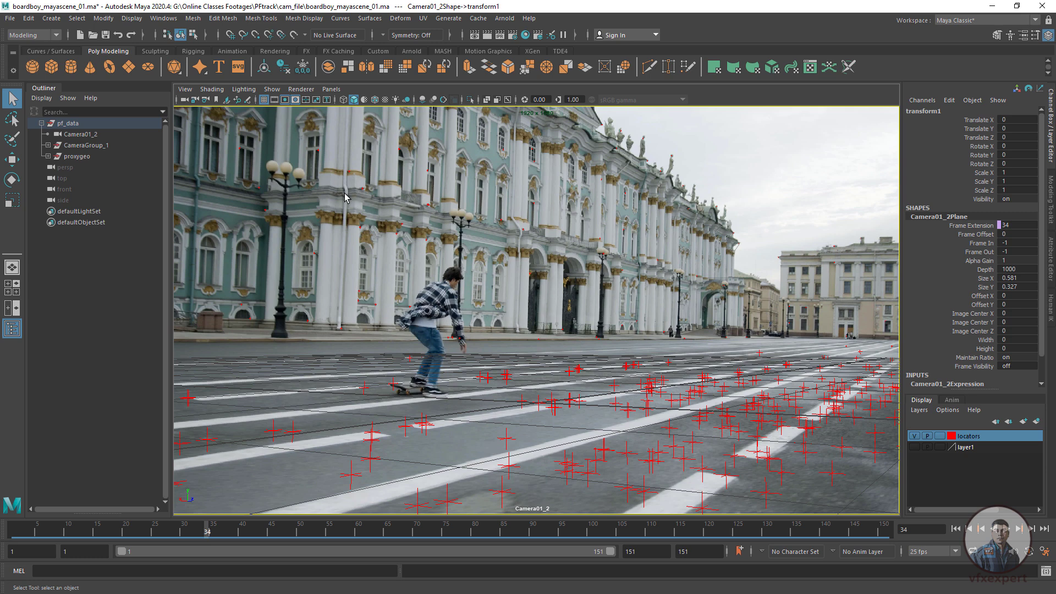
# Step: Set Scale X, Y and Z to 0.08 for all the Auto locators inside CameraGroup_1
pyautogui.click(48, 145)
pyautogui.click(157, 156)
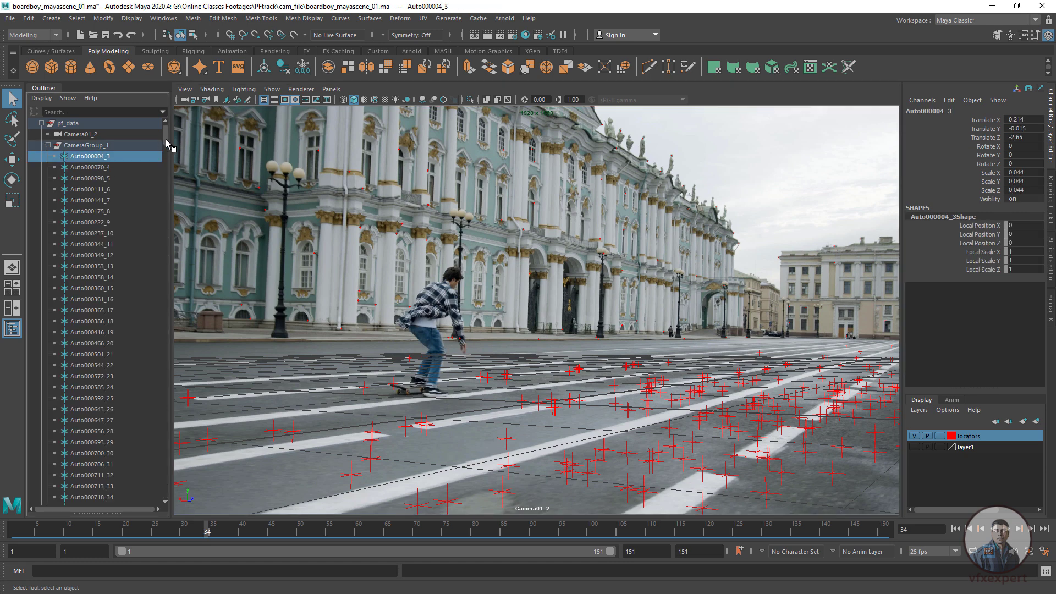
pyautogui.moveTo(167, 143); pyautogui.dragTo(165, 487)
pyautogui.keyDown('shift'); pyautogui.click(114, 421); pyautogui.keyUp('shift')
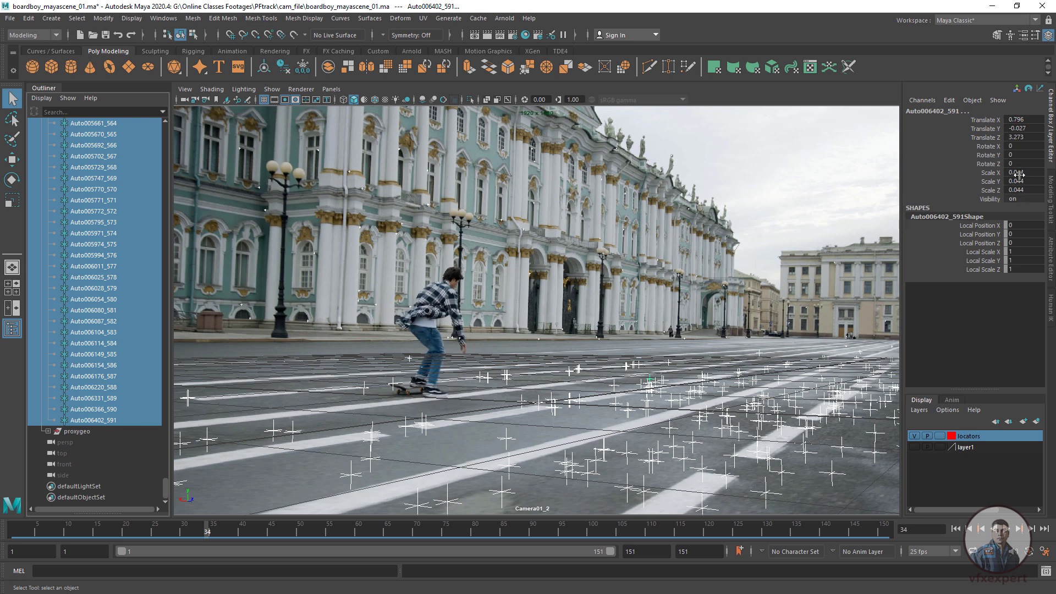
pyautogui.moveTo(1026, 172); pyautogui.dragTo(1026, 192)
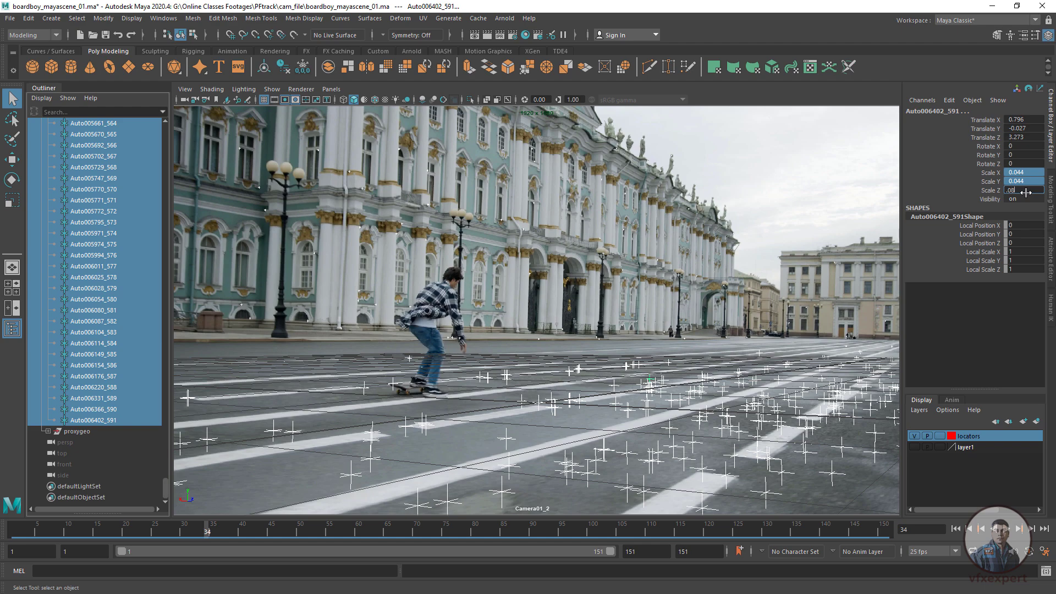
pyautogui.press('Return')
pyautogui.click(537, 288)
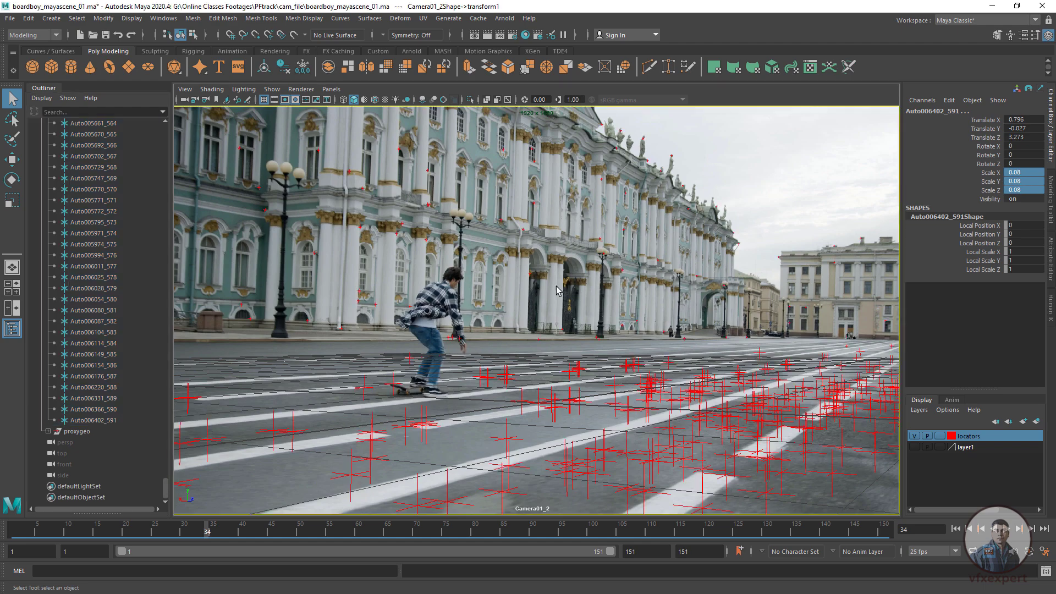
# Step: Play the clip to check the enlarged locators against the footage, and collapse CameraGroup_1
pyautogui.hotkey('alt', 'v')
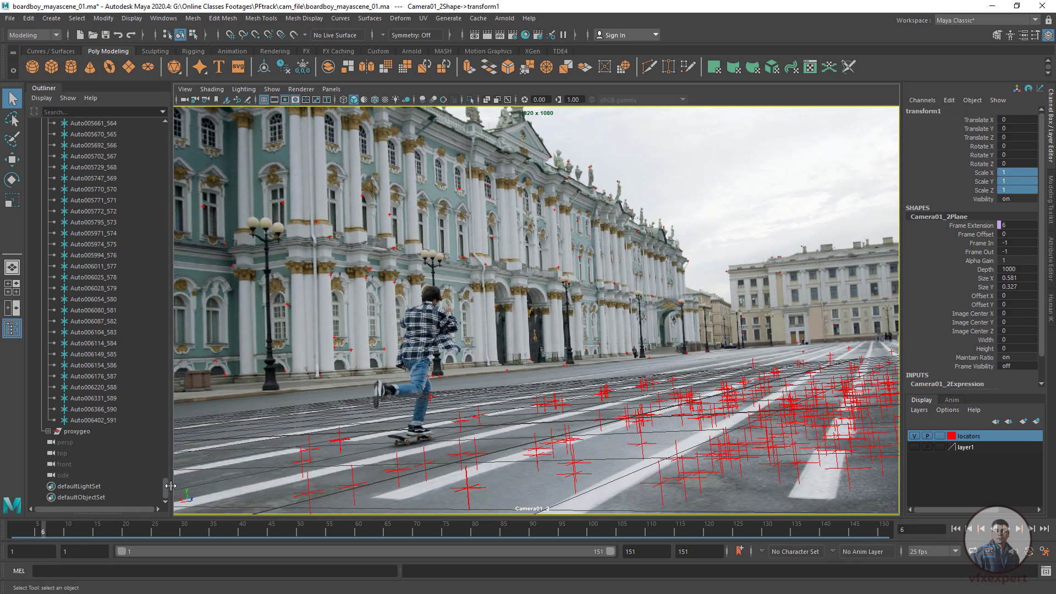
pyautogui.scroll(20, 153, 250)
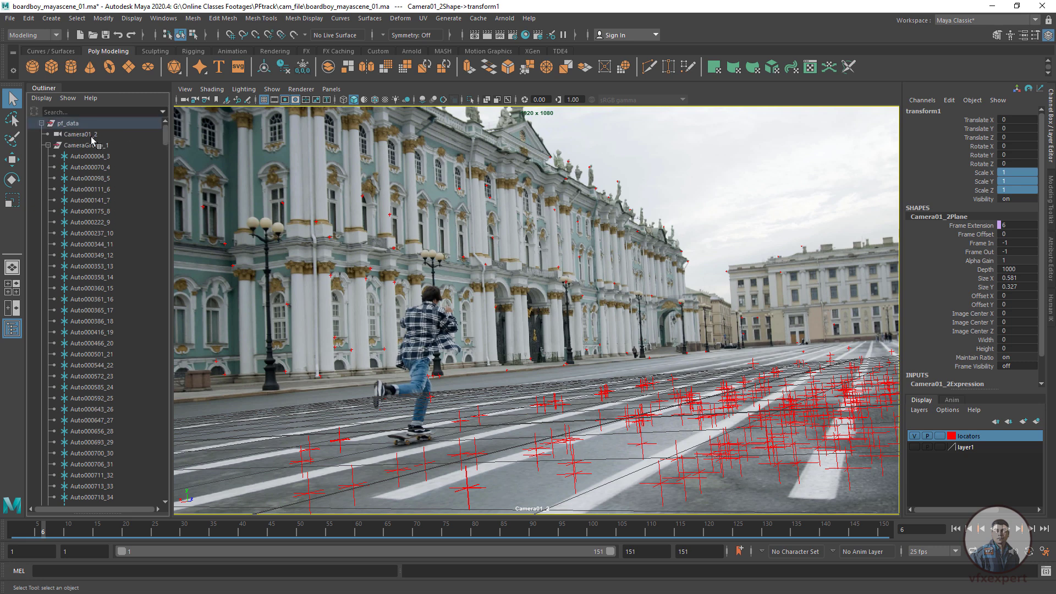
pyautogui.click(48, 145)
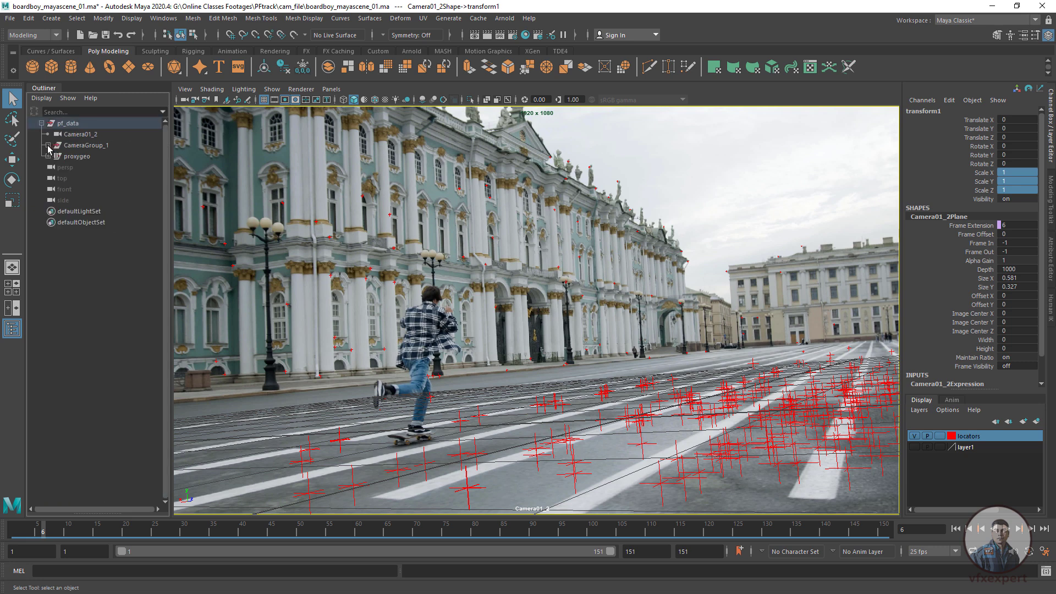
# Step: Switch to a two-pane side-by-side layout with Camera01_2 in one view and persp in the other
pyautogui.click(16, 308)
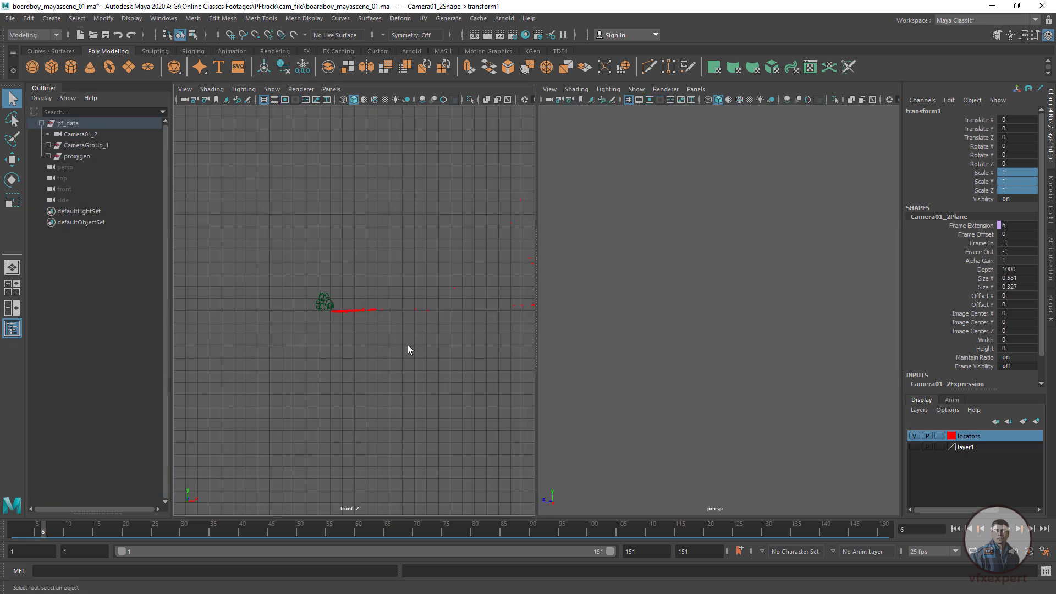
pyautogui.click(331, 89)
pyautogui.moveTo(367, 100)
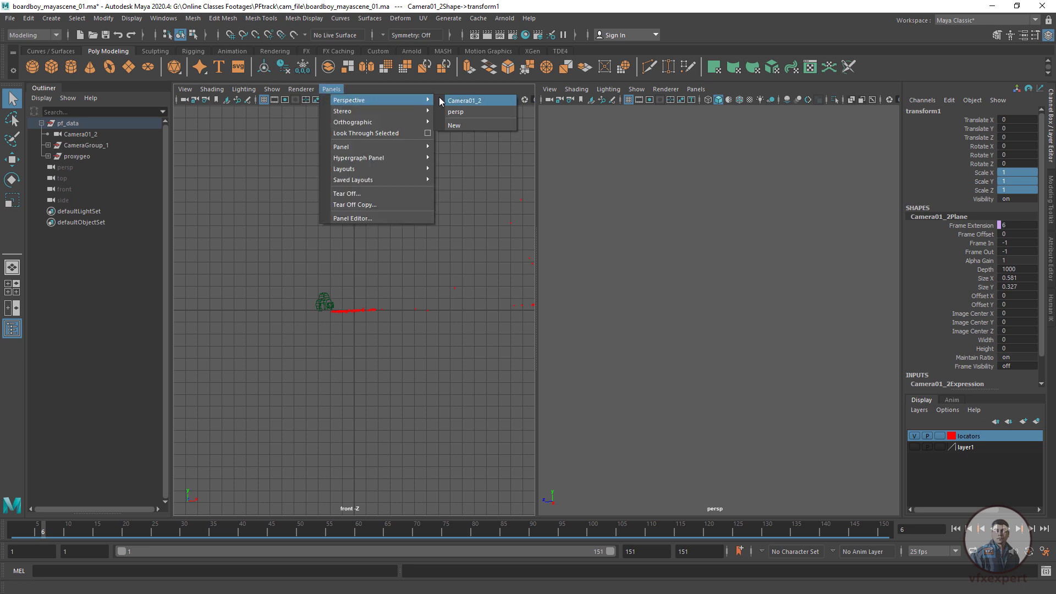
pyautogui.click(455, 102)
pyautogui.click(752, 330)
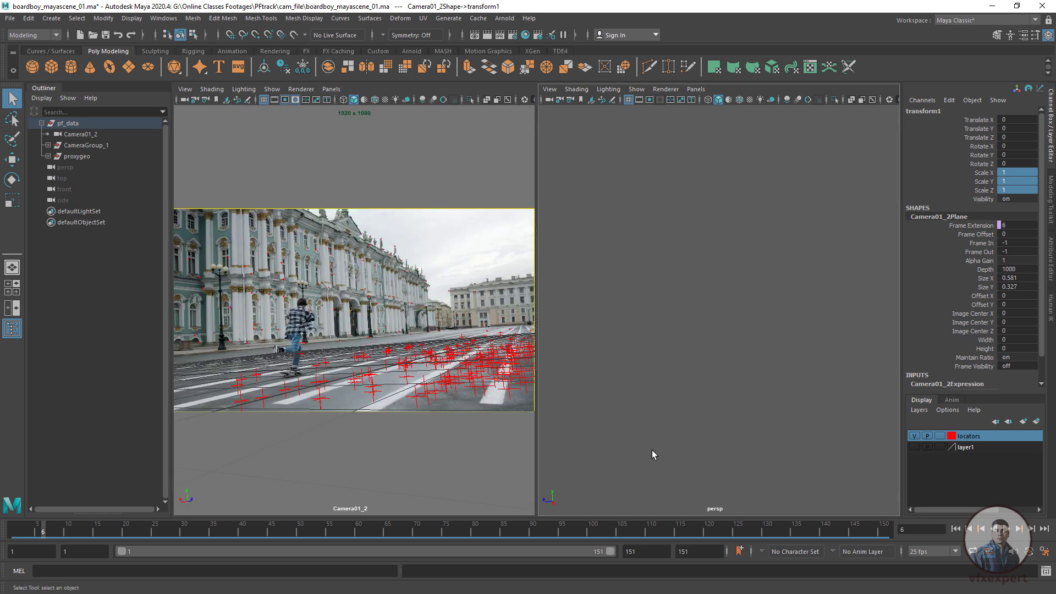
pyautogui.click(443, 405)
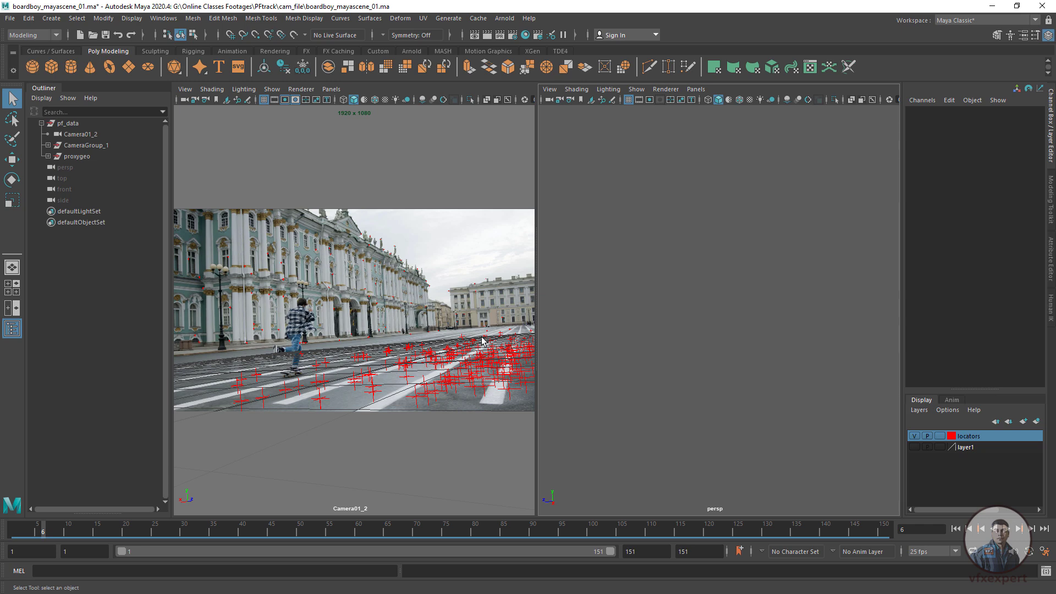
# Step: Frame Camera01_2 in the persp view and examine from several angles how the camera and locators sit relative to the grid
pyautogui.click(71, 123)
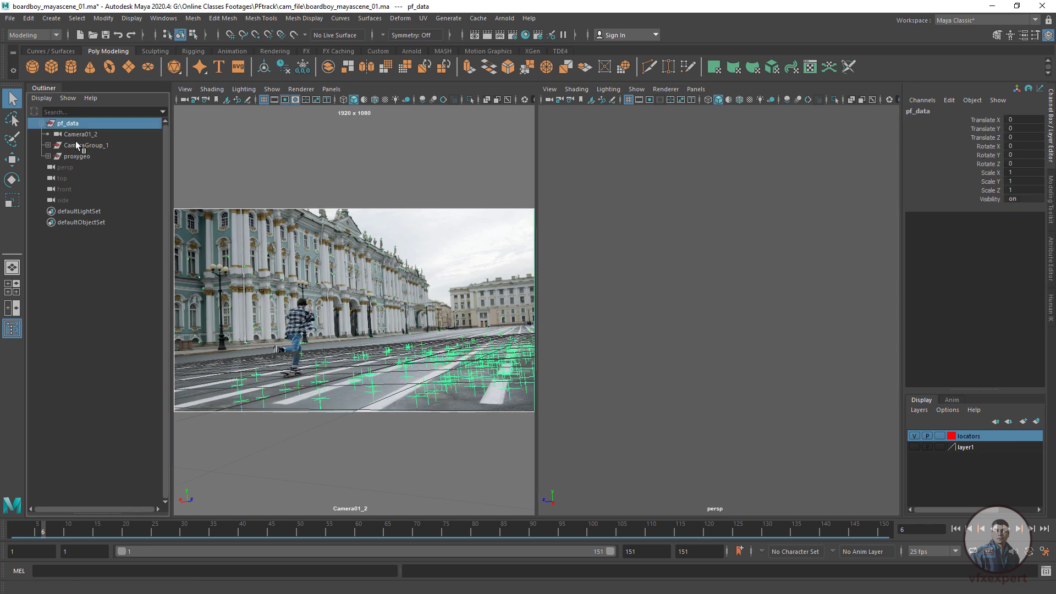
pyautogui.click(78, 136)
pyautogui.press('f')
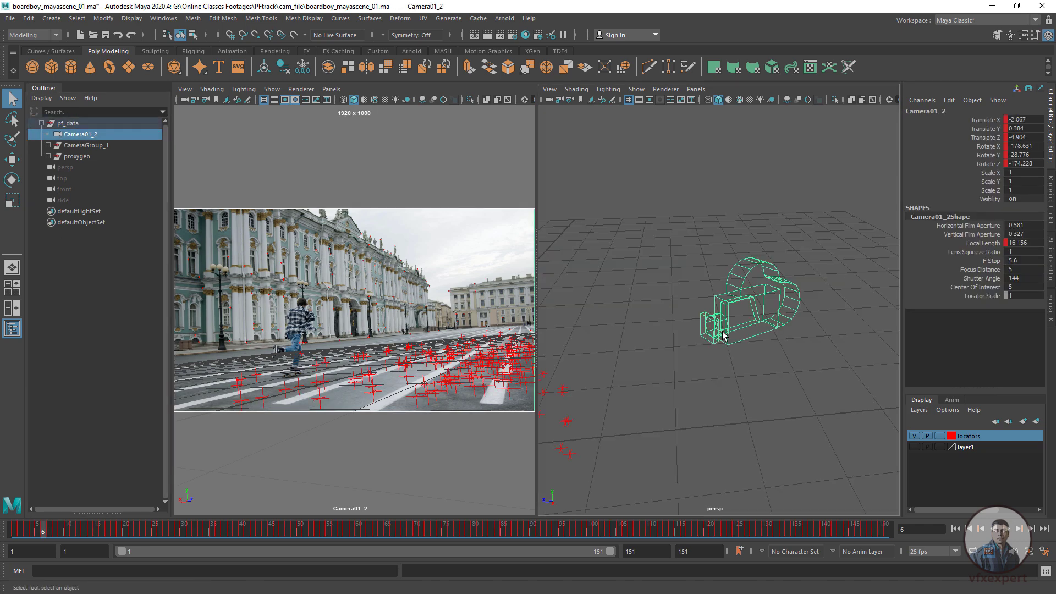
pyautogui.scroll(-3, 749, 358)
pyautogui.keyDown('alt'); pyautogui.moveTo(802, 399); pyautogui.dragTo(789, 354); pyautogui.keyUp('alt')
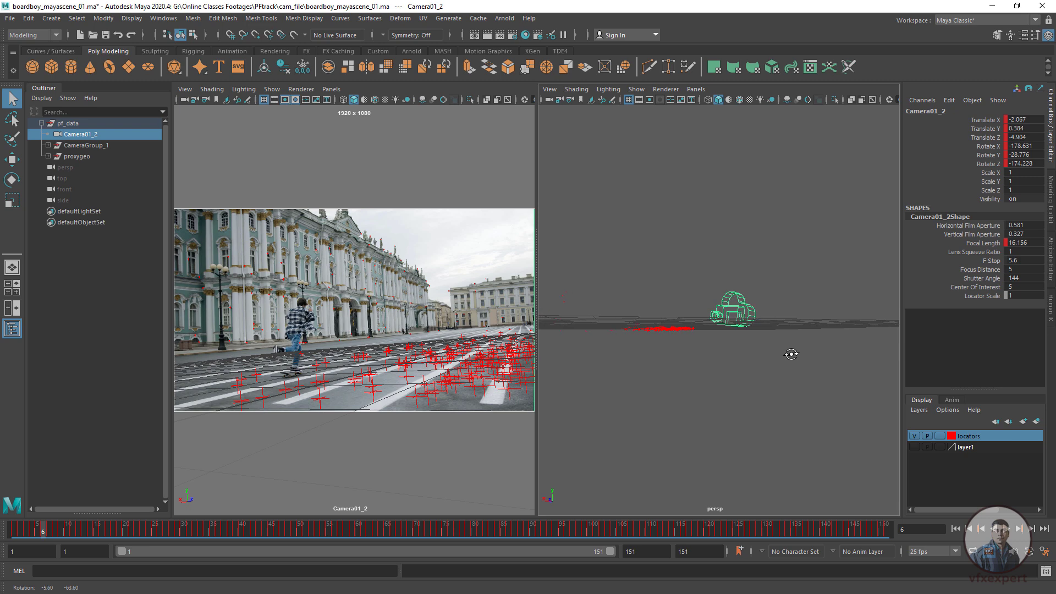
pyautogui.scroll(2, 639, 334)
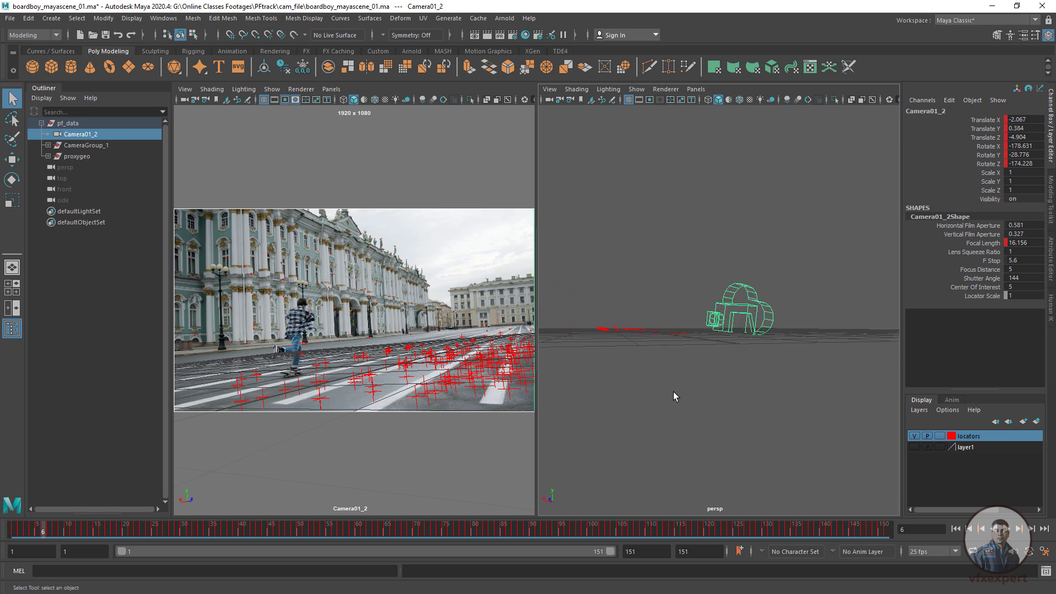
pyautogui.keyDown('alt'); pyautogui.moveTo(691, 383); pyautogui.dragTo(713, 377); pyautogui.keyUp('alt')
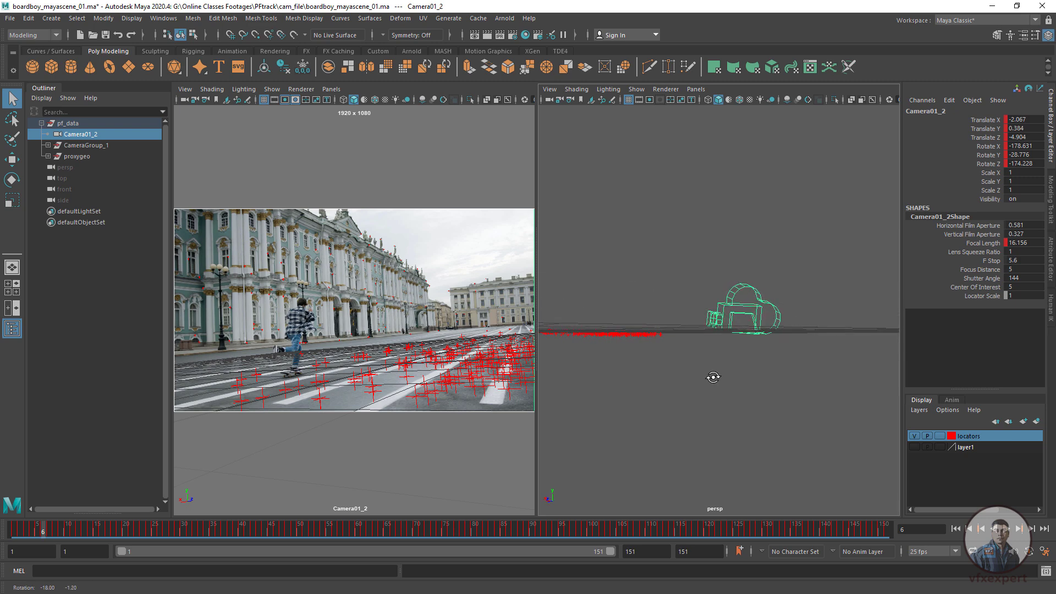
pyautogui.keyDown('alt'); pyautogui.moveTo(650, 374); pyautogui.dragTo(649, 374, button='middle'); pyautogui.keyUp('alt')
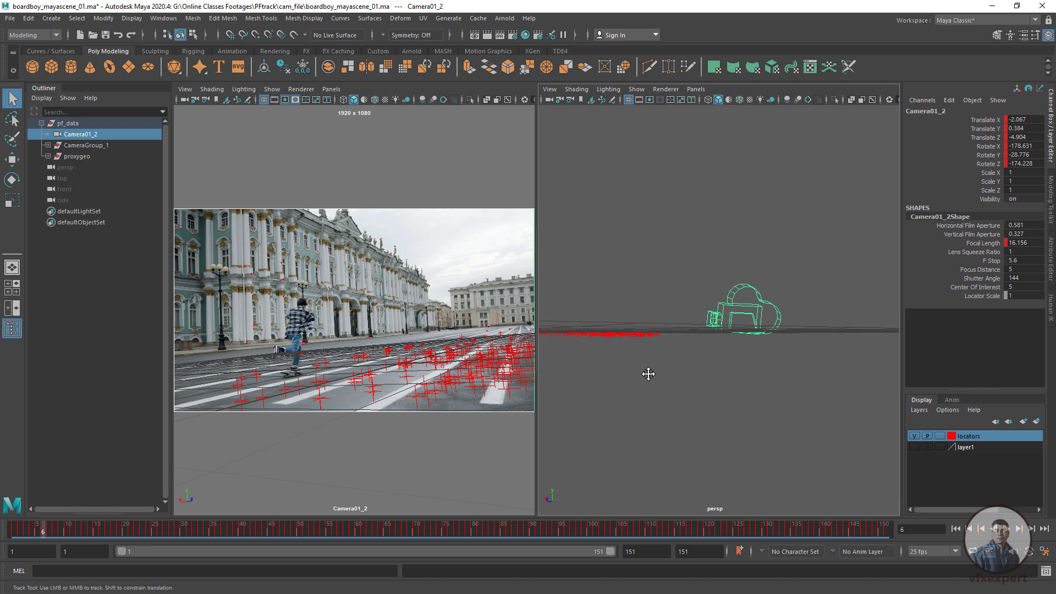
pyautogui.keyDown('alt'); pyautogui.moveTo(648, 374); pyautogui.dragTo(712, 380); pyautogui.keyUp('alt')
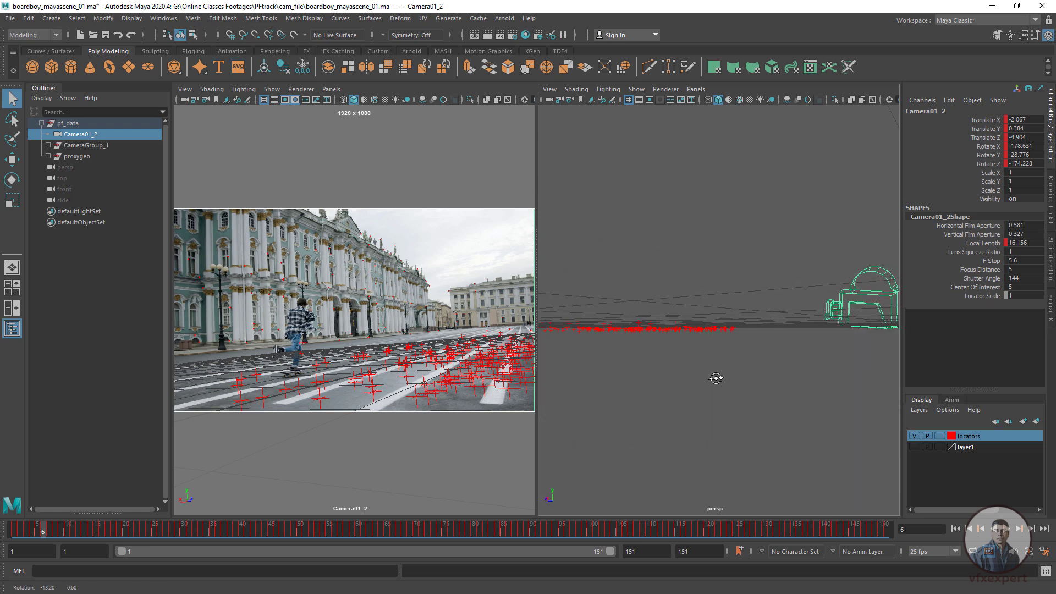
# Step: Collapse the pf_data group and review its Rotate X, Y and Z channels
pyautogui.click(105, 263)
pyautogui.click(41, 123)
pyautogui.click(68, 123)
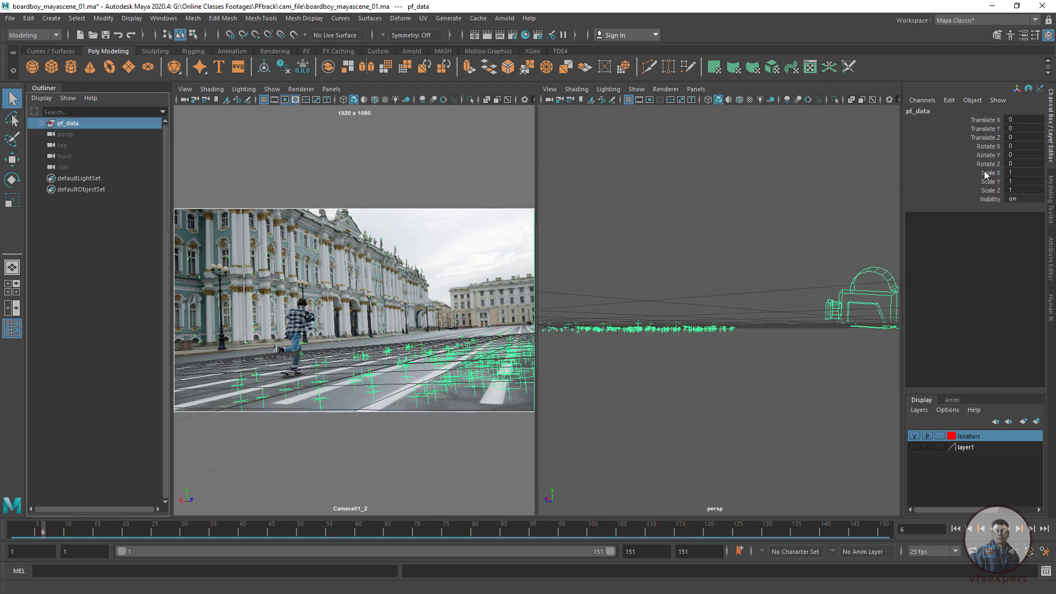
pyautogui.moveTo(986, 147); pyautogui.dragTo(986, 165)
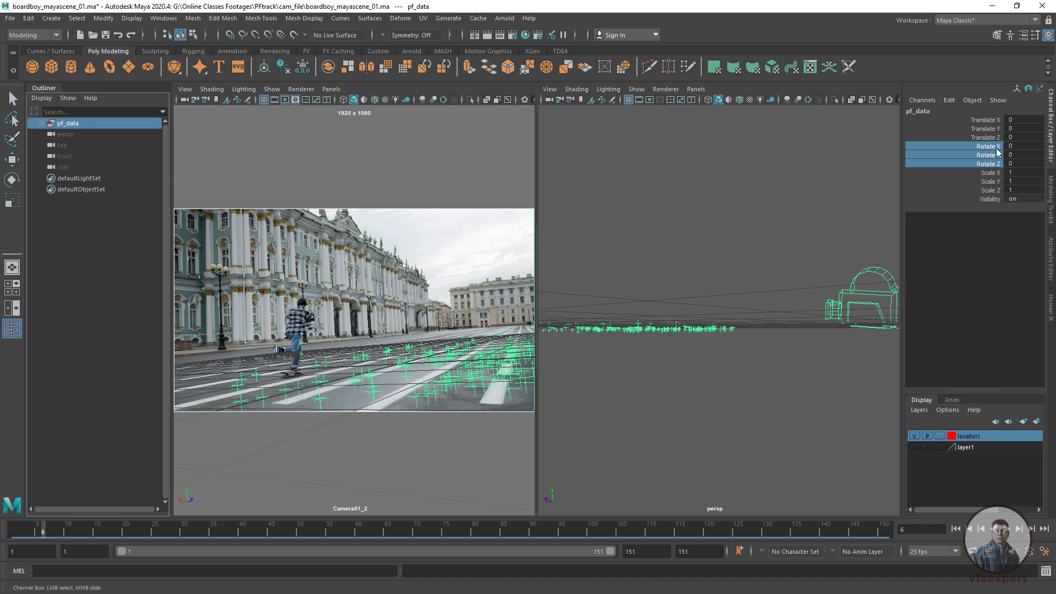
pyautogui.click(697, 214)
# Step: Scrub the clip to frame 84 in an enlarged camera view, and examine the whole camera and locator layout in persp
pyautogui.moveTo(536, 352); pyautogui.dragTo(718, 352)
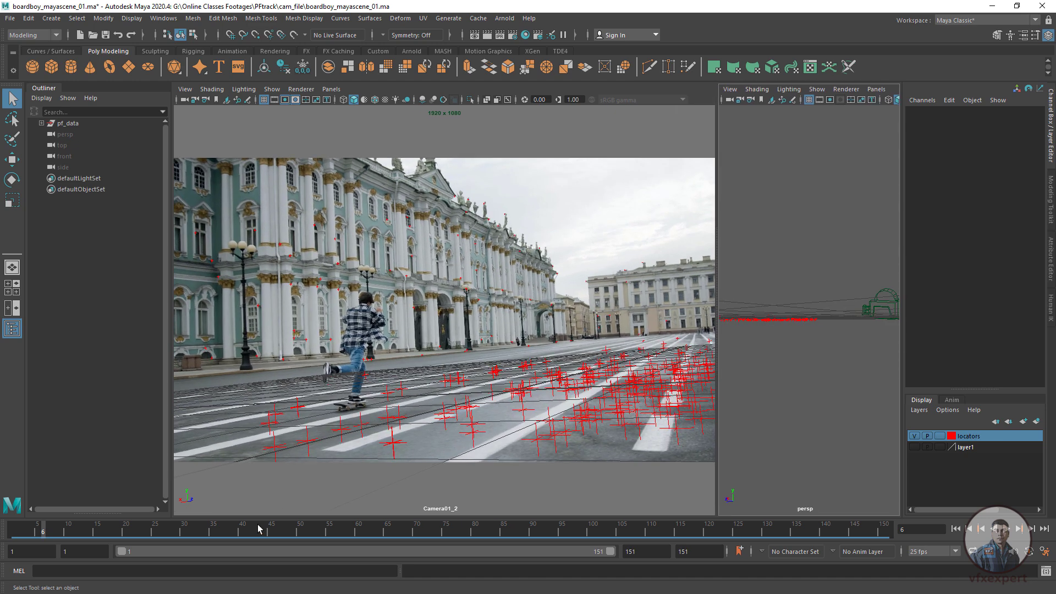
pyautogui.click(53, 532)
pyautogui.moveTo(53, 532); pyautogui.dragTo(498, 532)
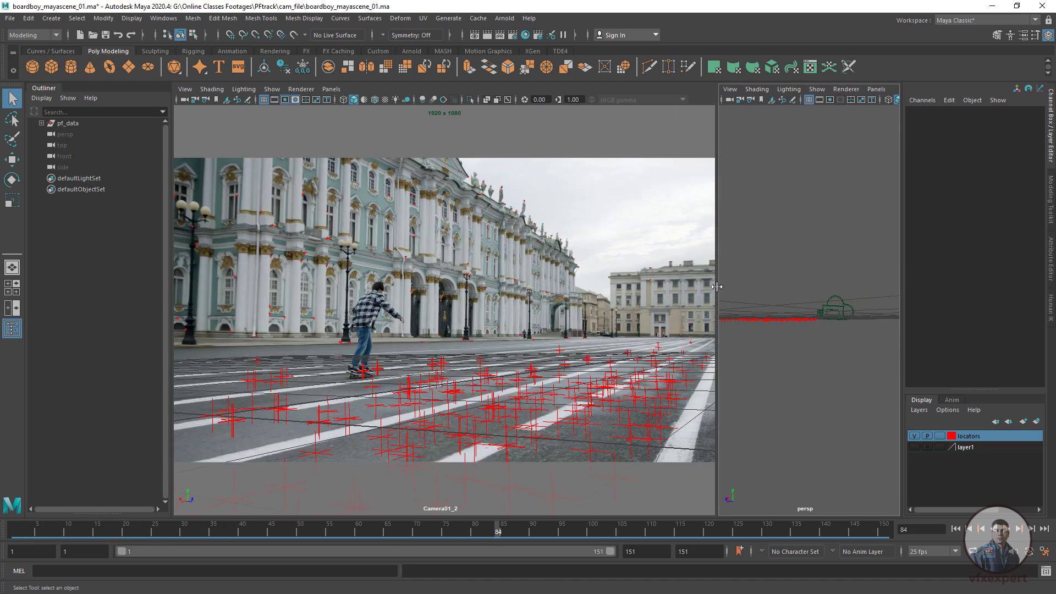
pyautogui.moveTo(717, 287); pyautogui.dragTo(572, 287)
pyautogui.keyDown('alt'); pyautogui.moveTo(728, 328); pyautogui.dragTo(763, 404, button='right'); pyautogui.keyUp('alt')
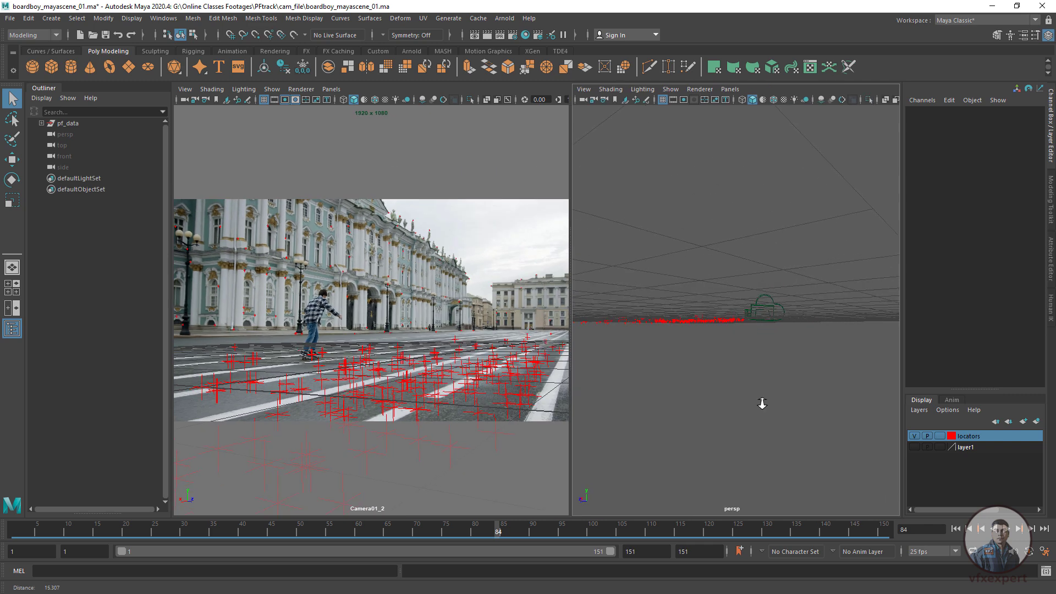
pyautogui.keyDown('alt'); pyautogui.moveTo(762, 404); pyautogui.dragTo(799, 427); pyautogui.keyUp('alt')
pyautogui.keyDown('alt'); pyautogui.moveTo(799, 427); pyautogui.dragTo(795, 411, button='middle'); pyautogui.keyUp('alt')
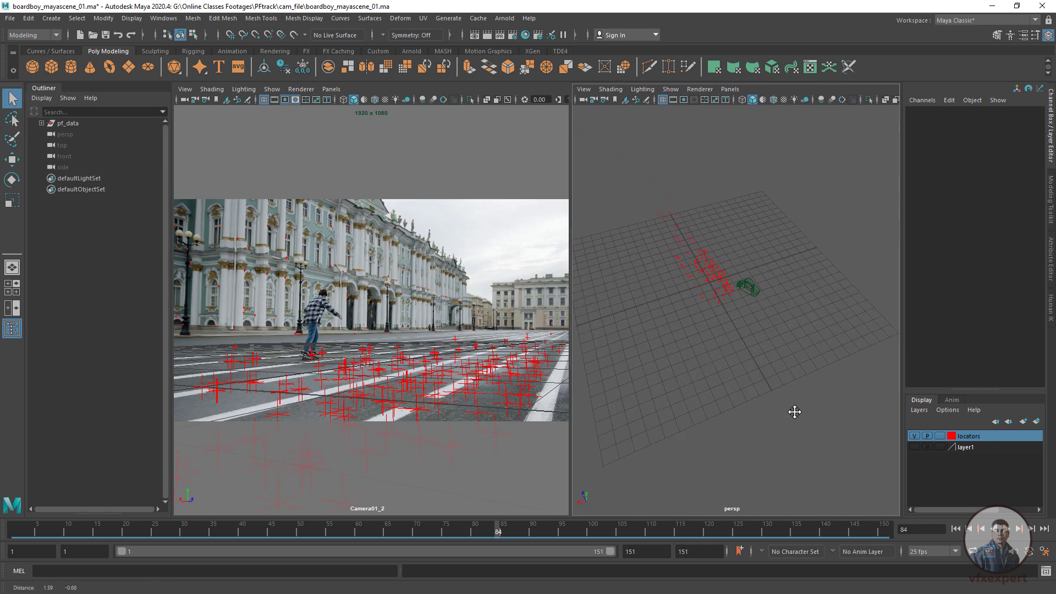
pyautogui.keyDown('alt'); pyautogui.moveTo(794, 412); pyautogui.dragTo(781, 352, button='right'); pyautogui.keyUp('alt')
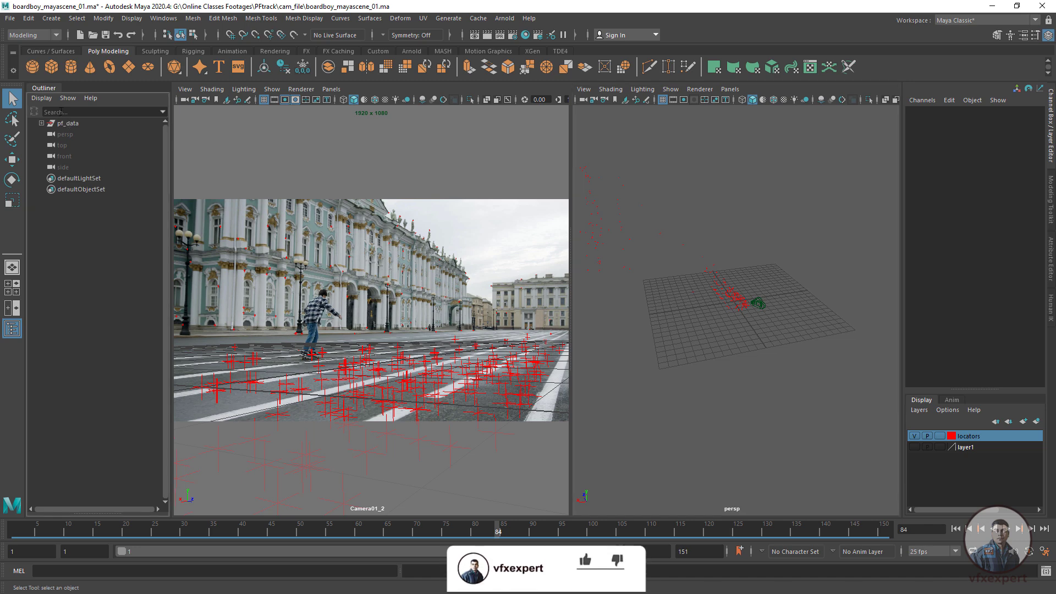
# Step: Select Camera01_2 in the persp view and lock its transform and shape channels from Translate X through Center Of Interest
pyautogui.moveTo(875, 374); pyautogui.dragTo(793, 158)
pyautogui.click(758, 303)
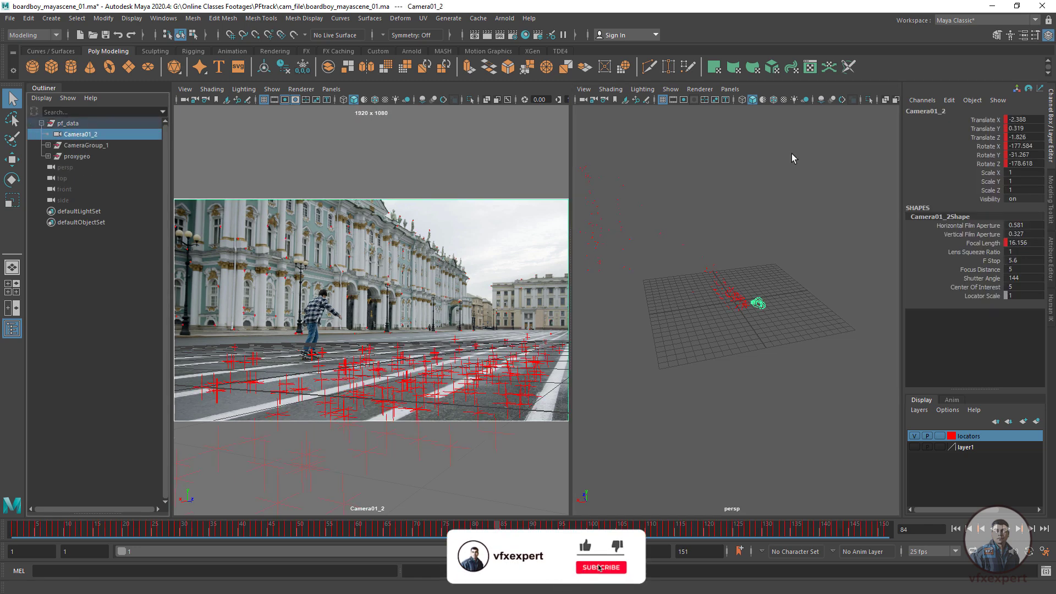
pyautogui.moveTo(984, 120); pyautogui.dragTo(970, 260)
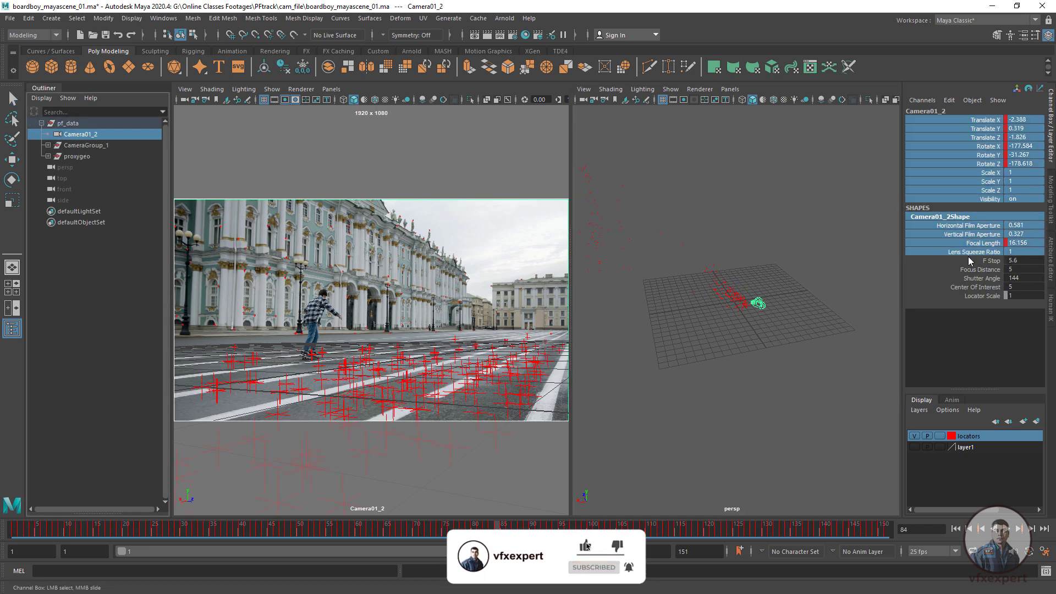
pyautogui.rightClick(971, 290)
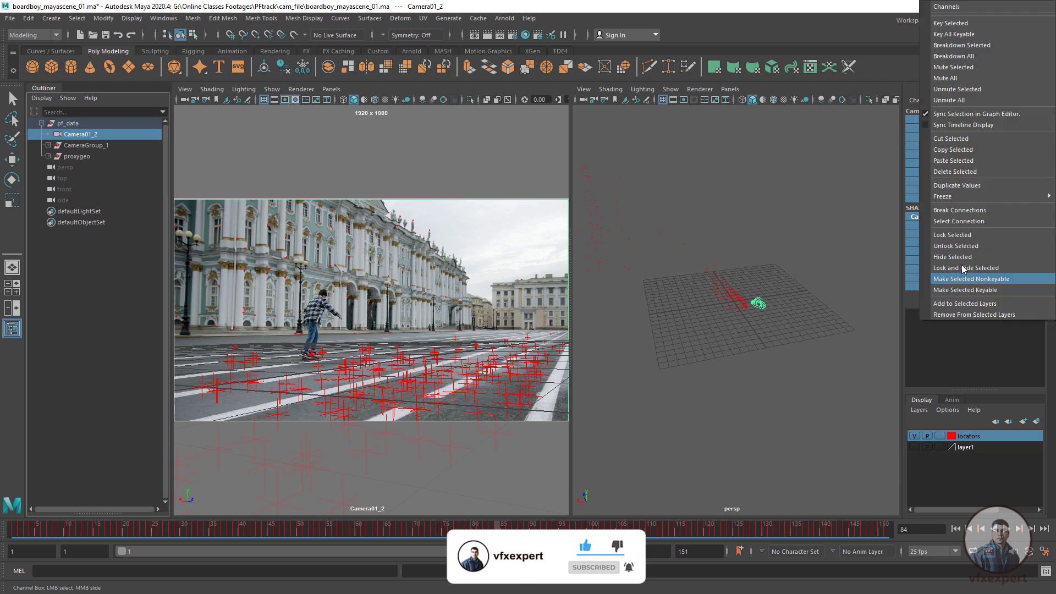
pyautogui.click(952, 235)
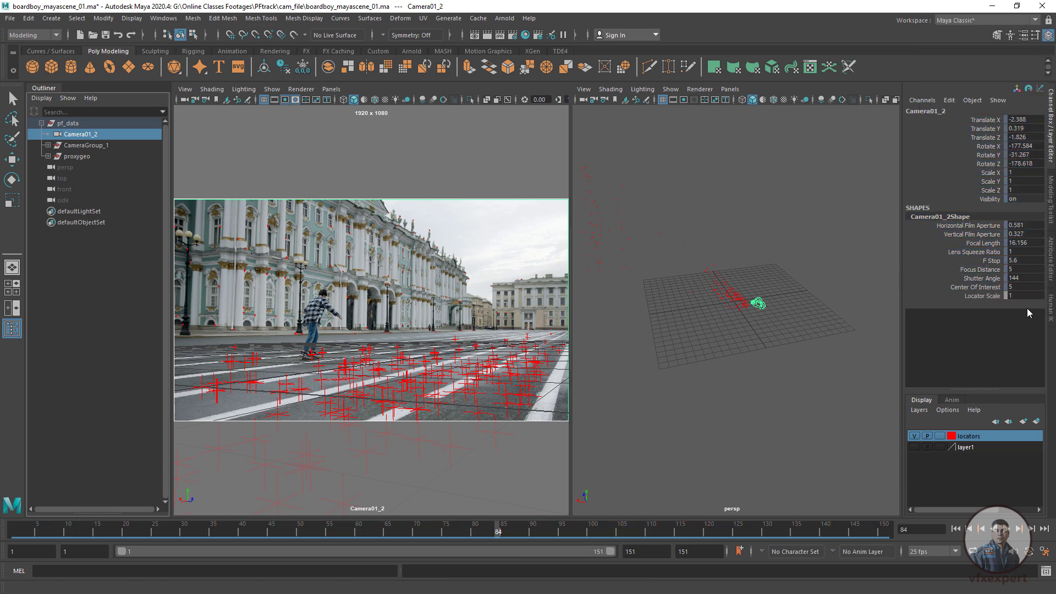
# Step: Increase Camera01_2's Far Clip Plane by several orders of magnitude in its camera attributes, and deselect the camera
pyautogui.click(1051, 263)
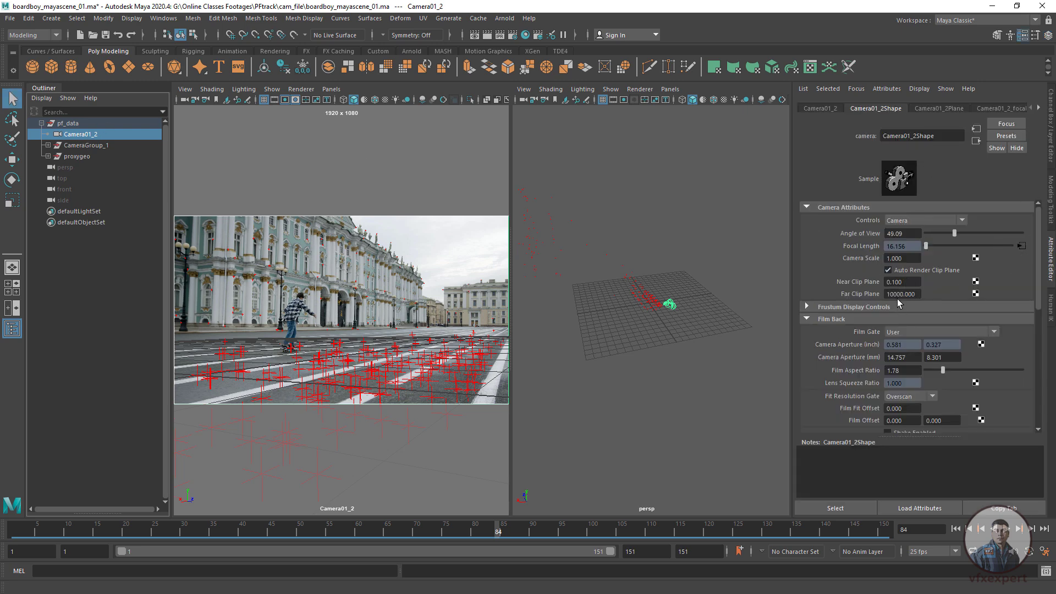
pyautogui.click(897, 295)
pyautogui.doubleClick(897, 294)
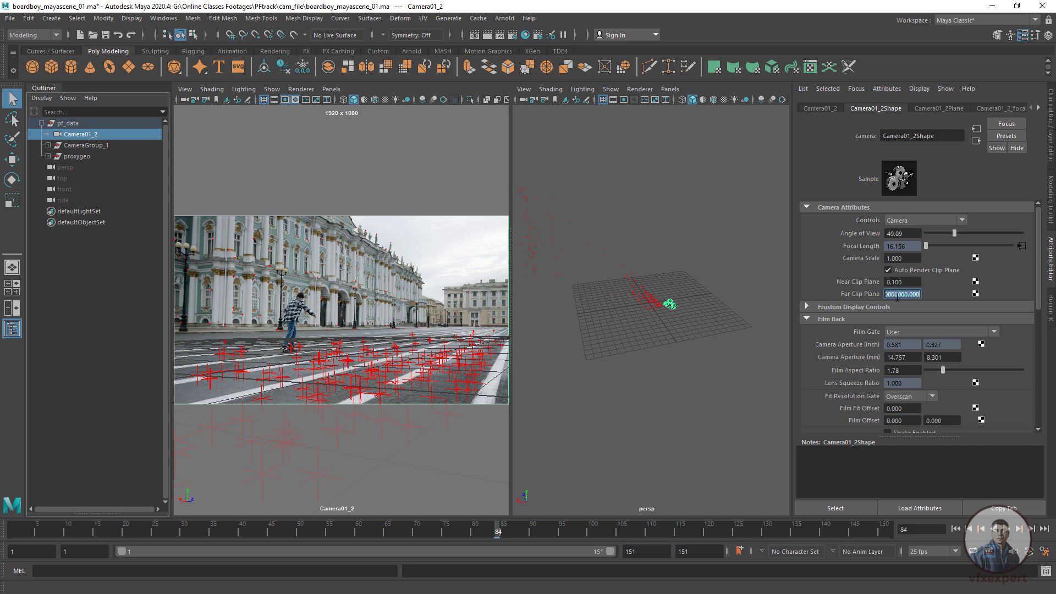
pyautogui.click(690, 348)
# Step: Enlarge the camera view, play the clip to check the locators against the footage, and move to frame 22
pyautogui.moveTo(511, 352); pyautogui.dragTo(608, 352)
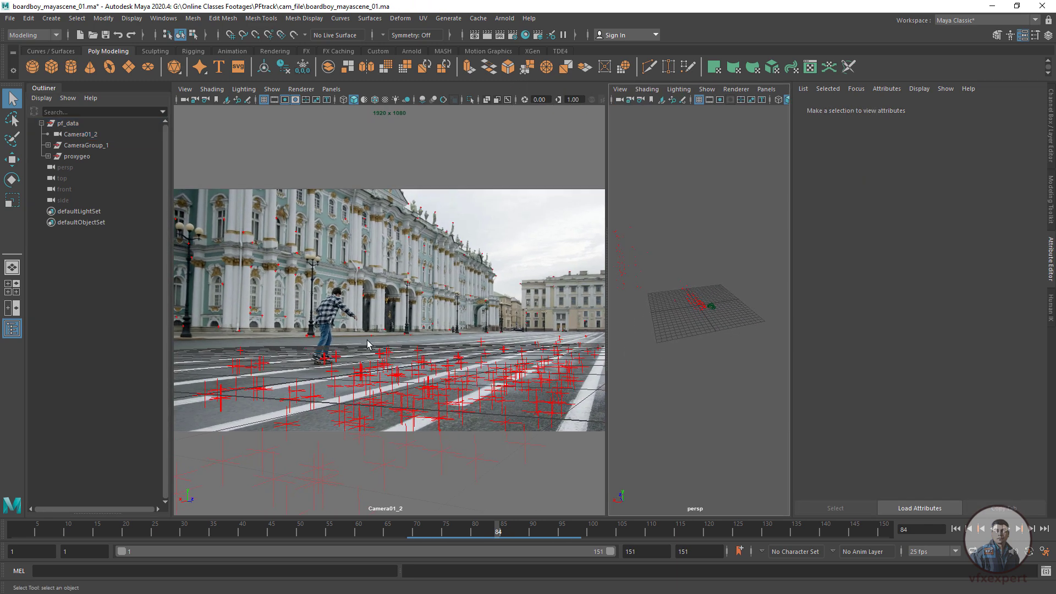
pyautogui.hotkey('alt', 'v')
pyautogui.click(213, 533)
pyautogui.click(139, 531)
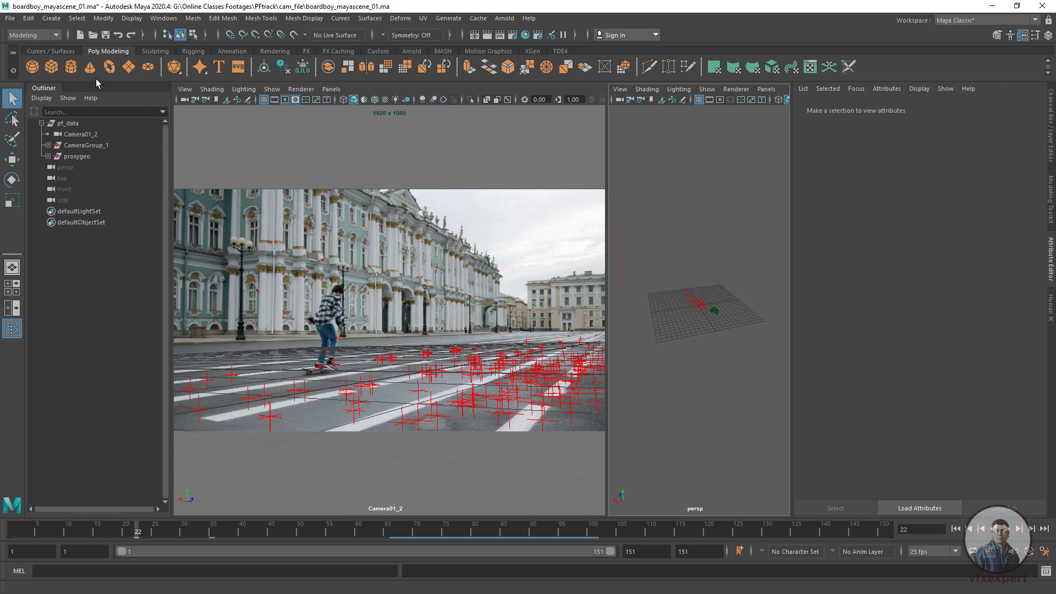
# Step: Create a test polygon cube to judge the scene scale against the footage, and delete it
pyautogui.click(53, 67)
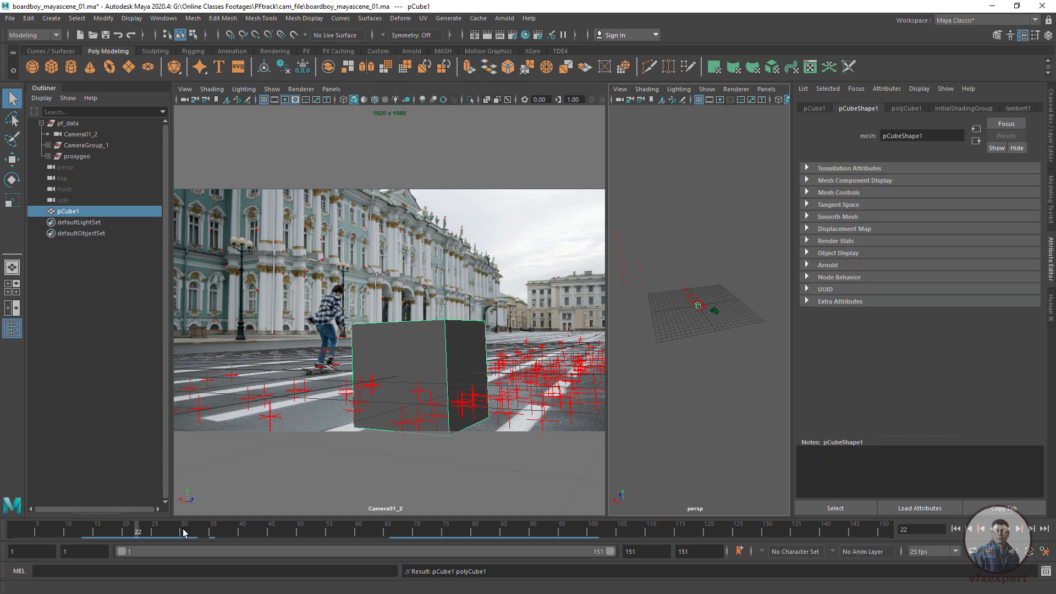
pyautogui.click(511, 260)
pyautogui.click(439, 338)
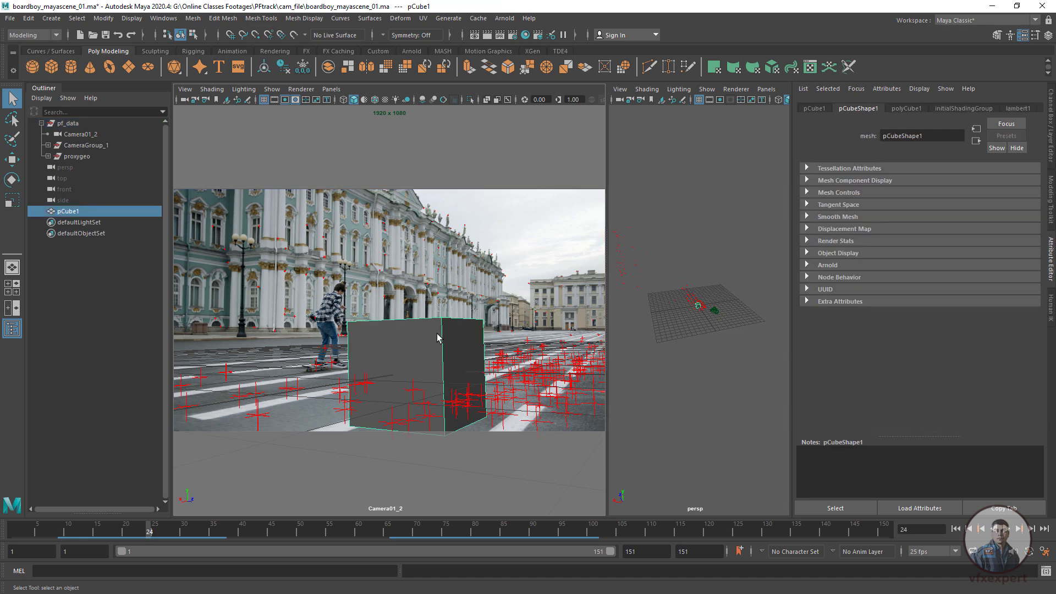
pyautogui.press('Delete')
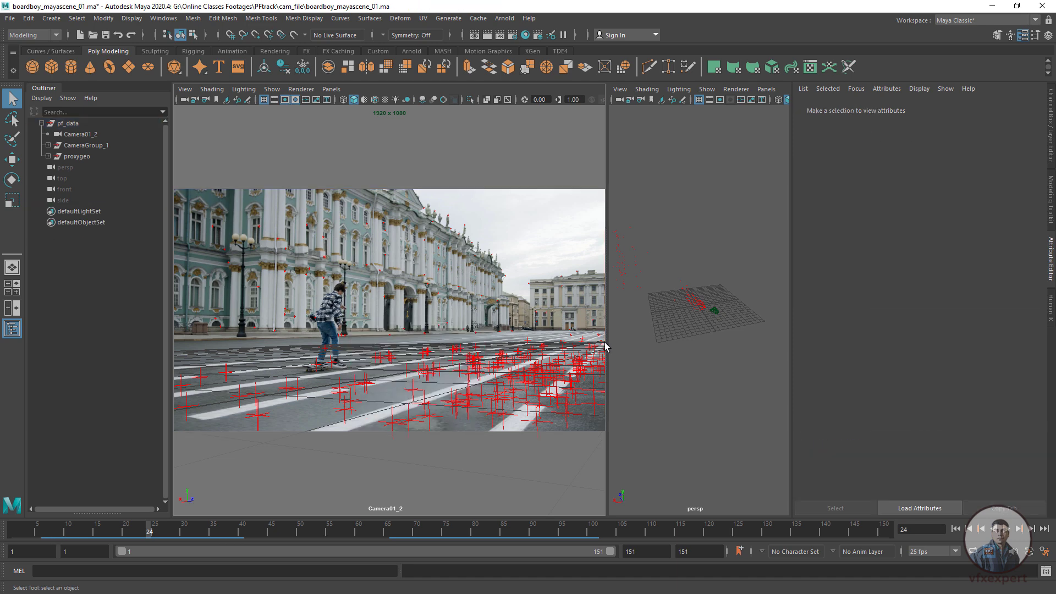
# Step: Collapse the pf_data group and set its Scale X, Y and Z to 5
pyautogui.moveTo(608, 339); pyautogui.dragTo(626, 339)
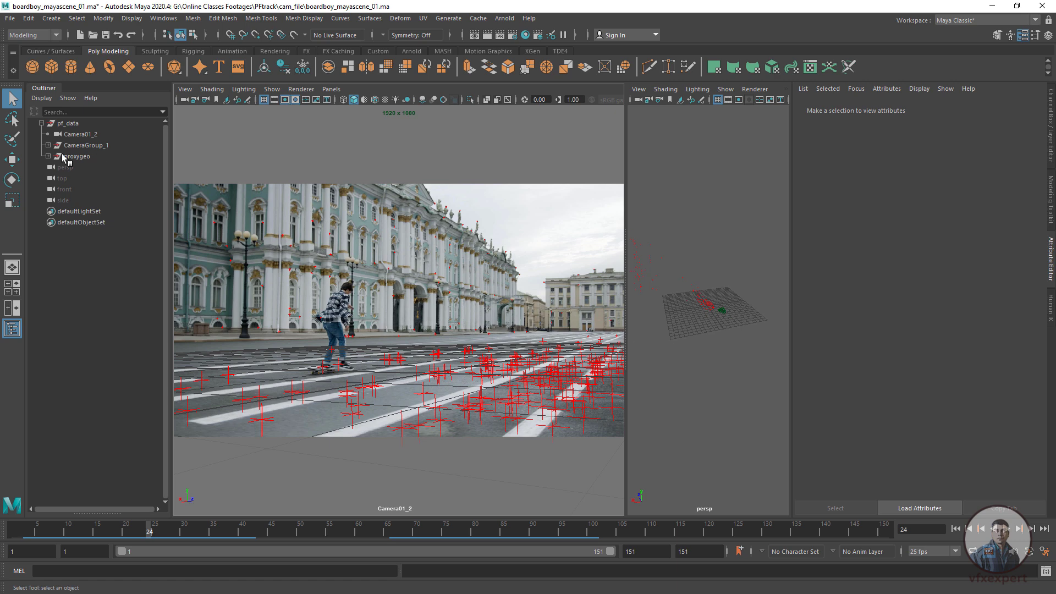
pyautogui.click(41, 126)
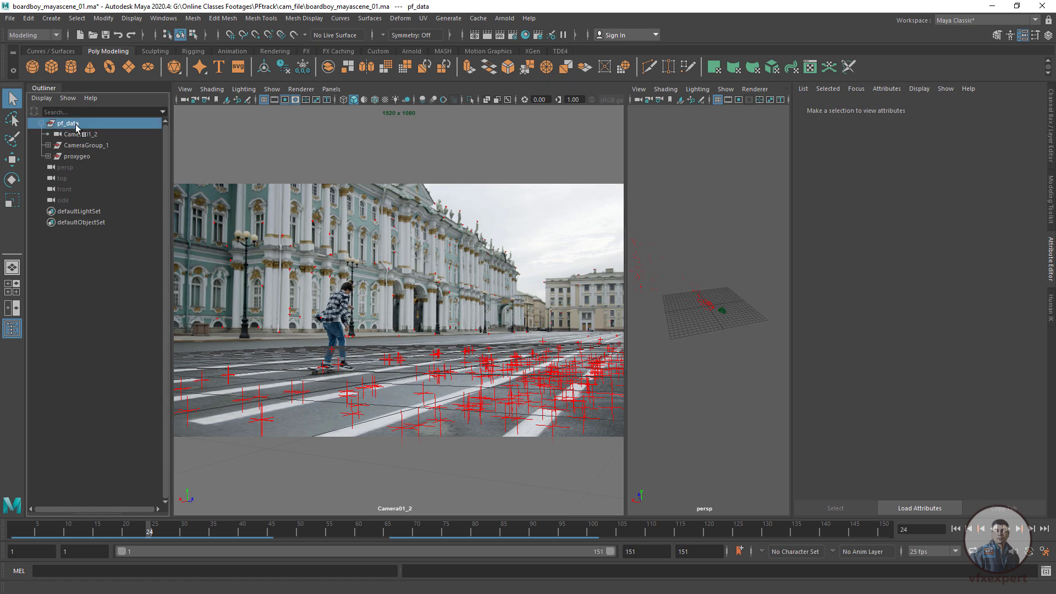
pyautogui.click(42, 124)
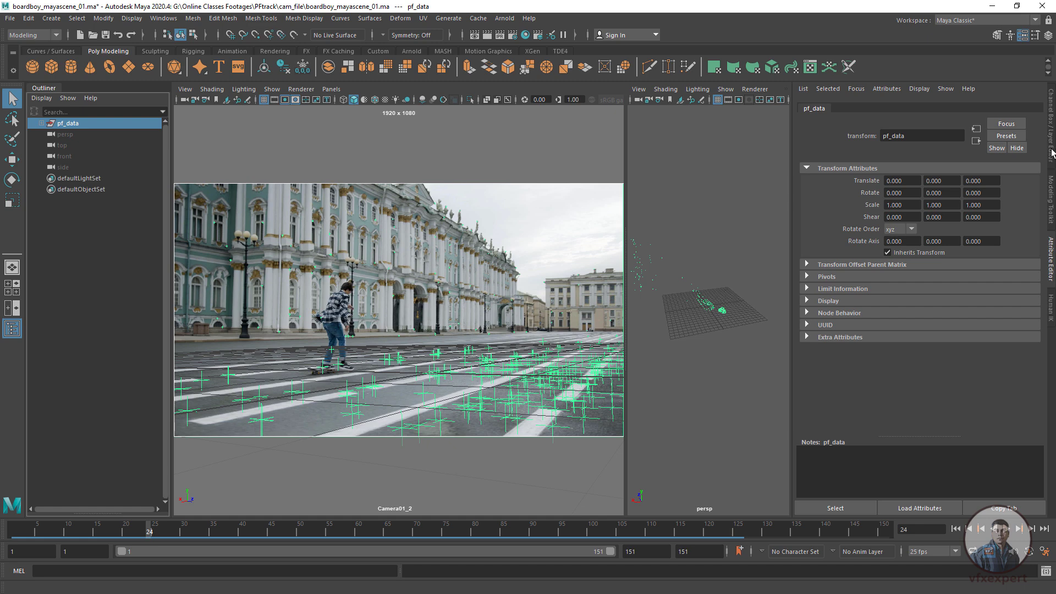
pyautogui.click(1051, 152)
pyautogui.moveTo(1015, 173); pyautogui.dragTo(1018, 188)
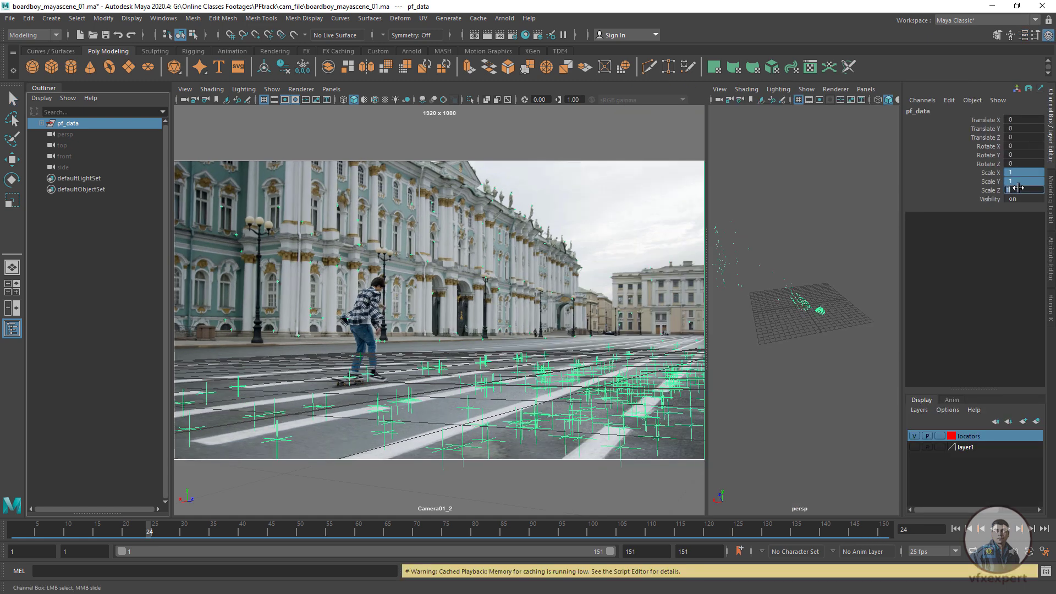
pyautogui.press('Return')
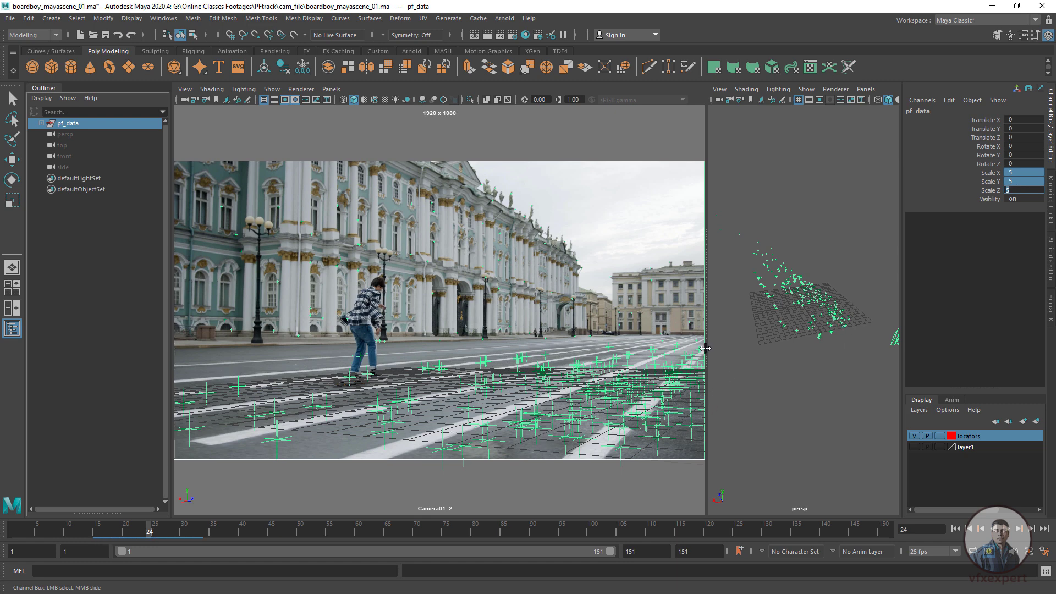
# Step: Play and scrub the opening frames in an enlarged camera view to check the scaled pf_data group against the footage
pyautogui.moveTo(705, 348); pyautogui.dragTo(745, 349)
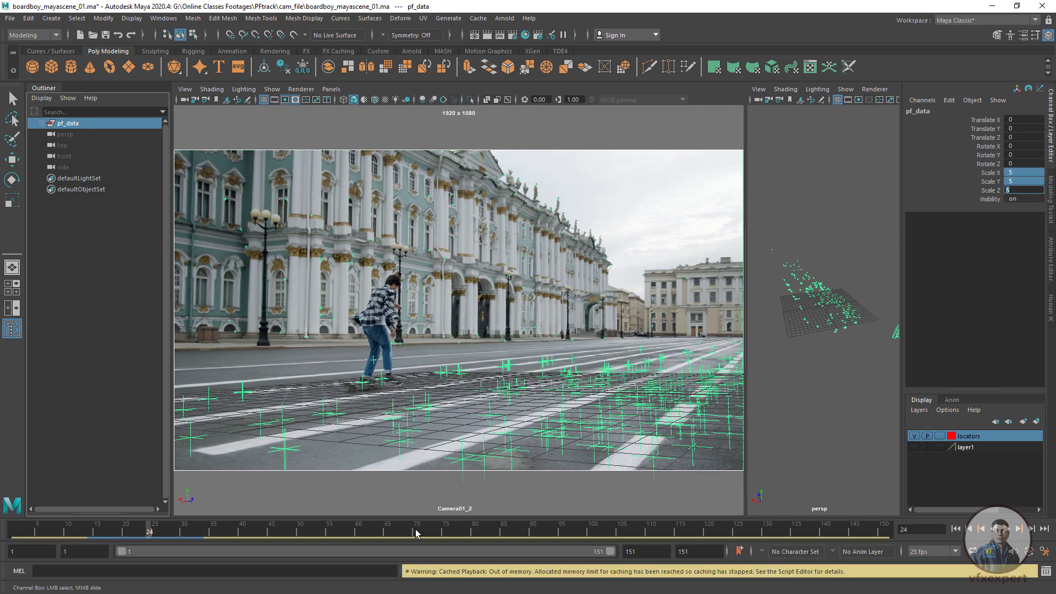
pyautogui.hotkey('alt', 'v')
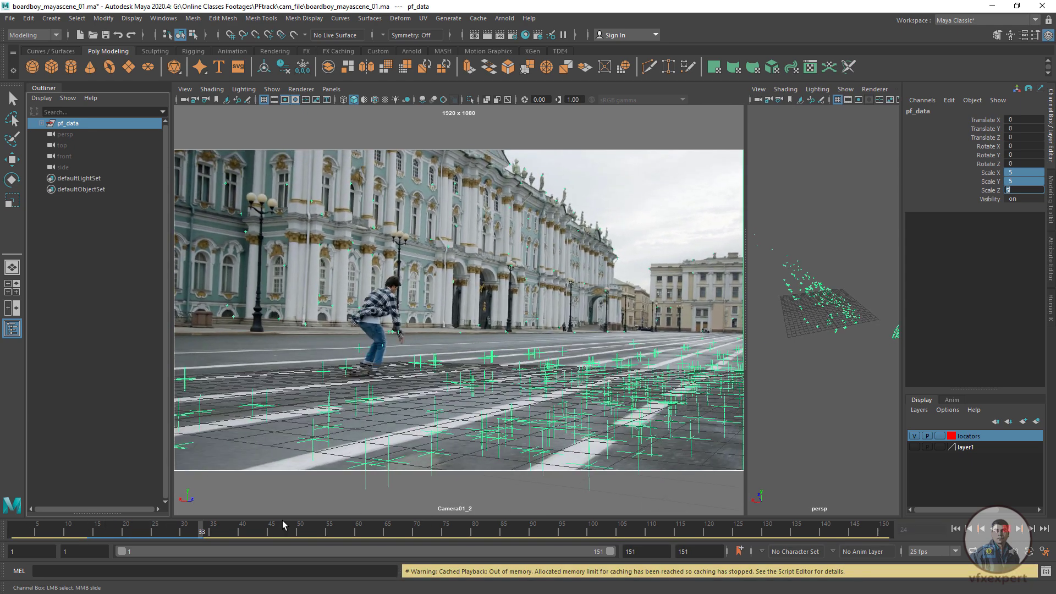
pyautogui.click(97, 520)
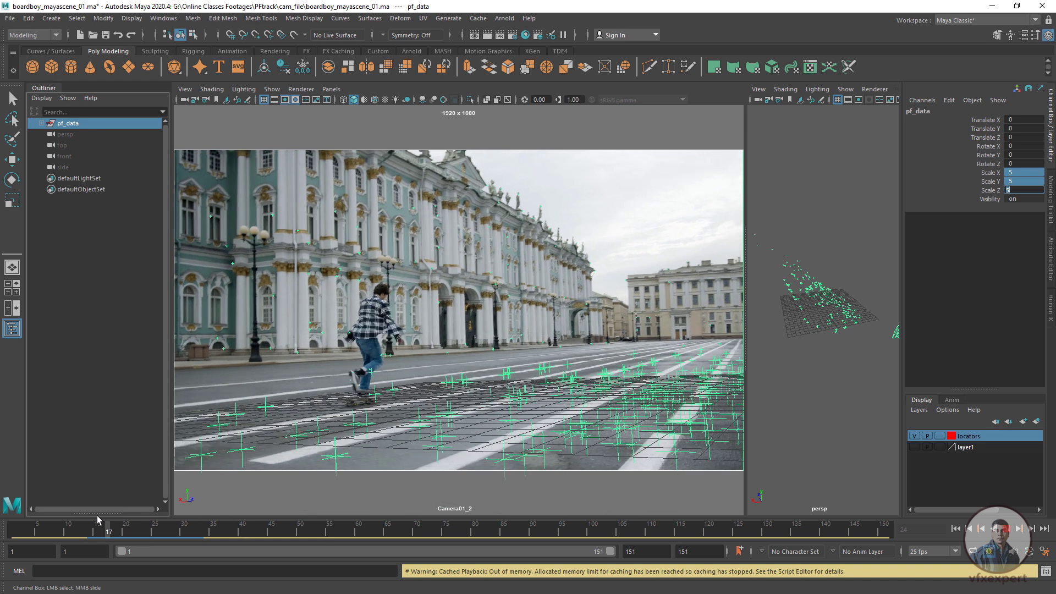
pyautogui.moveTo(98, 519); pyautogui.dragTo(20, 528)
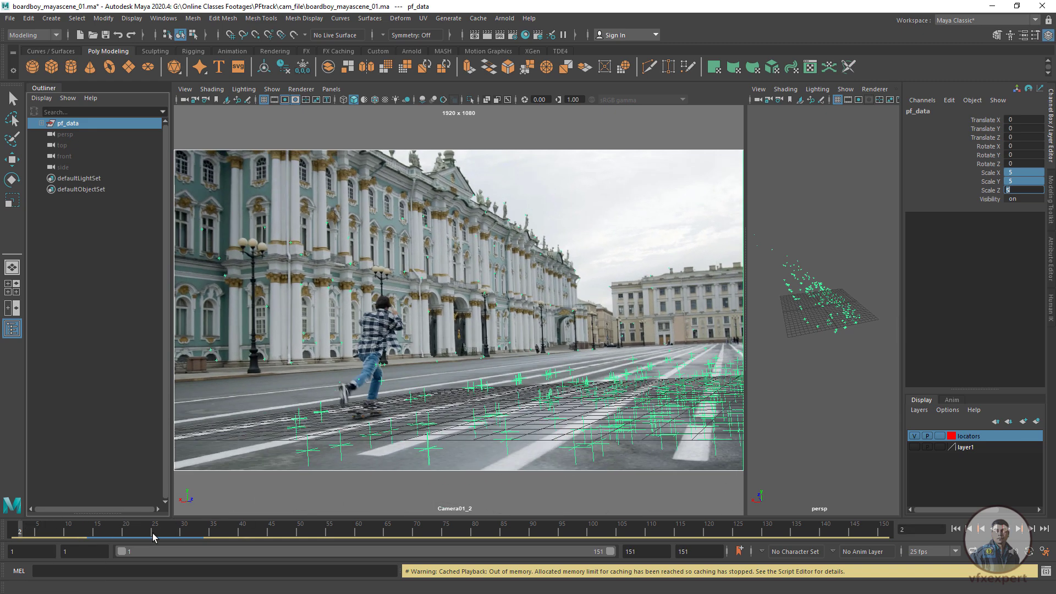
pyautogui.hotkey('alt', 'v')
pyautogui.hotkey('alt', 'v')
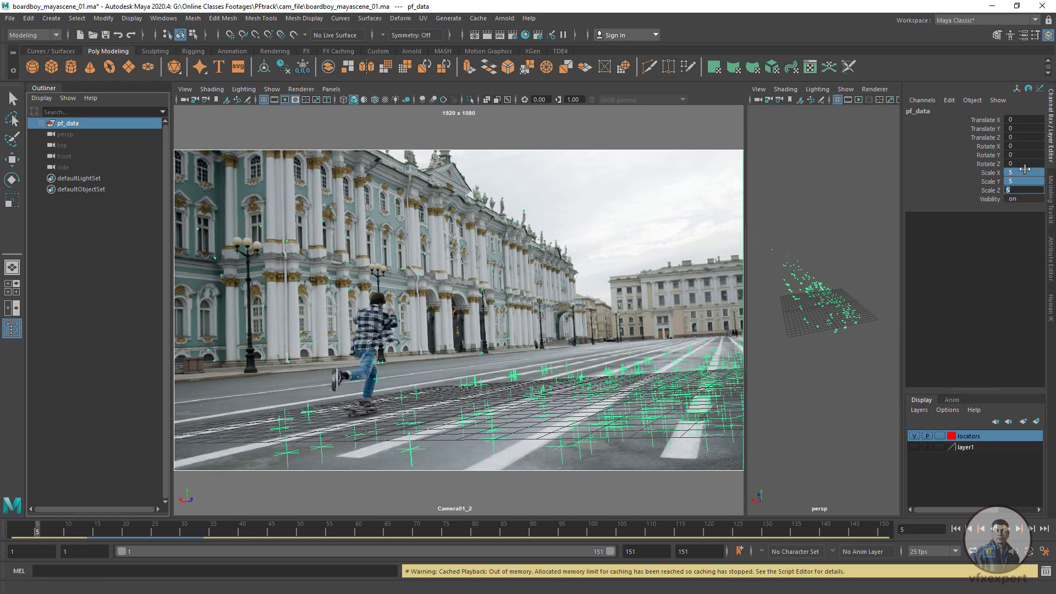
# Step: Set the pf_data group's Scale X, Y and Z to 1 and scrub to frame 89 to check the locators
pyautogui.write('1')
pyautogui.press('Return')
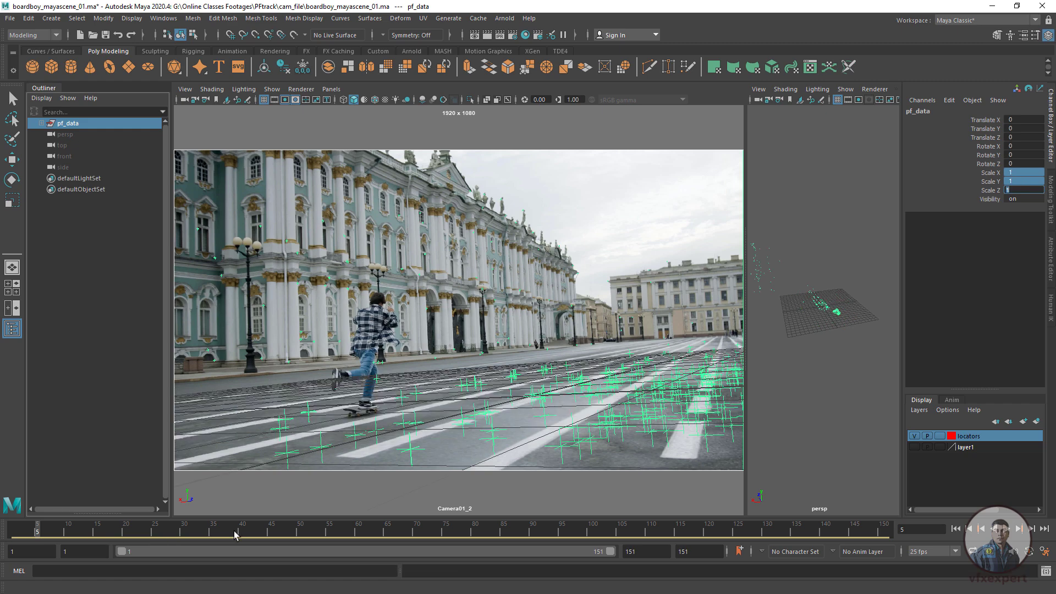
pyautogui.moveTo(235, 534); pyautogui.dragTo(527, 527)
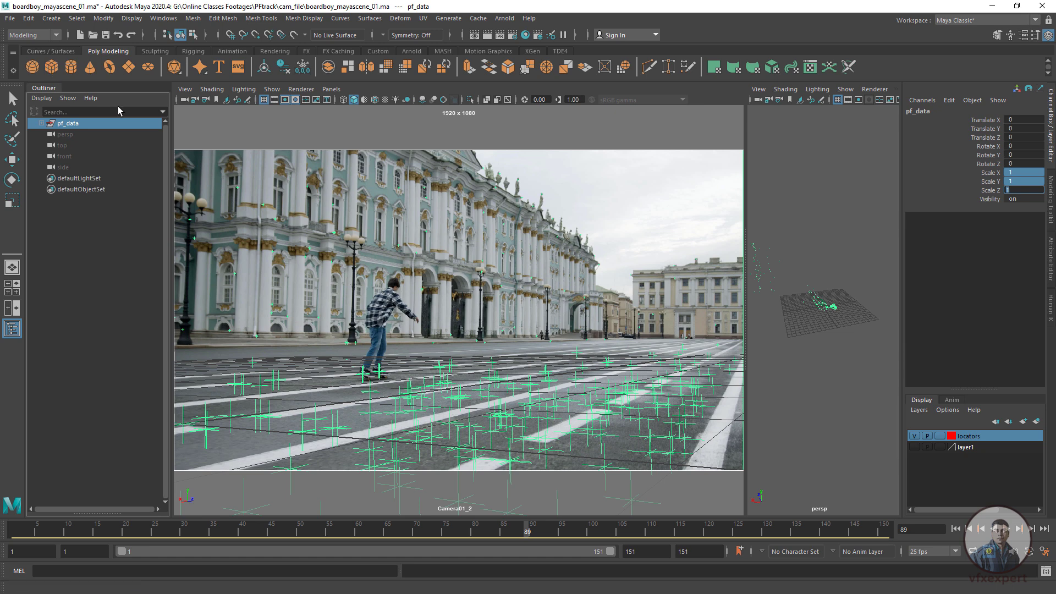
# Step: Create a polygon cube and, at frame 1, raise it vertically to a Translate Y of about 0.818
pyautogui.press('q')
pyautogui.keyDown('shift'); pyautogui.moveTo(572, 370); pyautogui.dragTo(554, 379, button='right'); pyautogui.keyUp('shift')
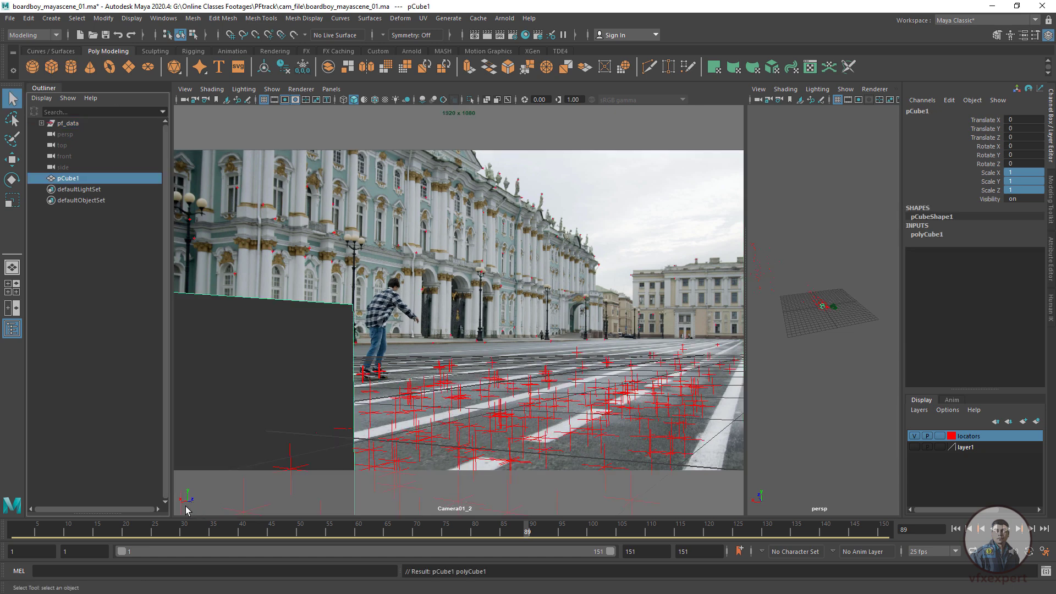
pyautogui.moveTo(409, 540); pyautogui.dragTo(14, 534)
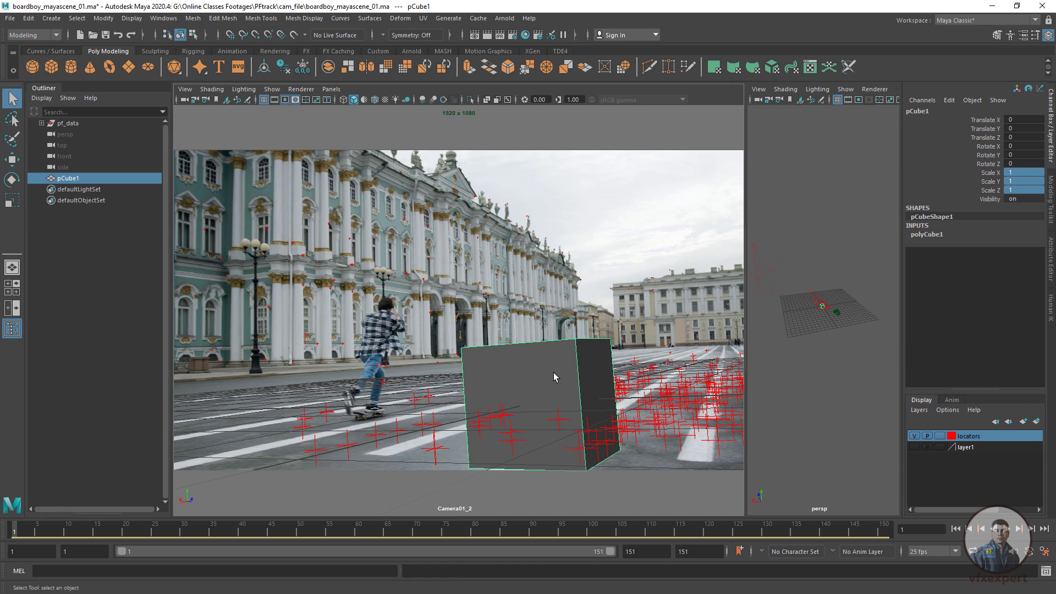
pyautogui.press('w')
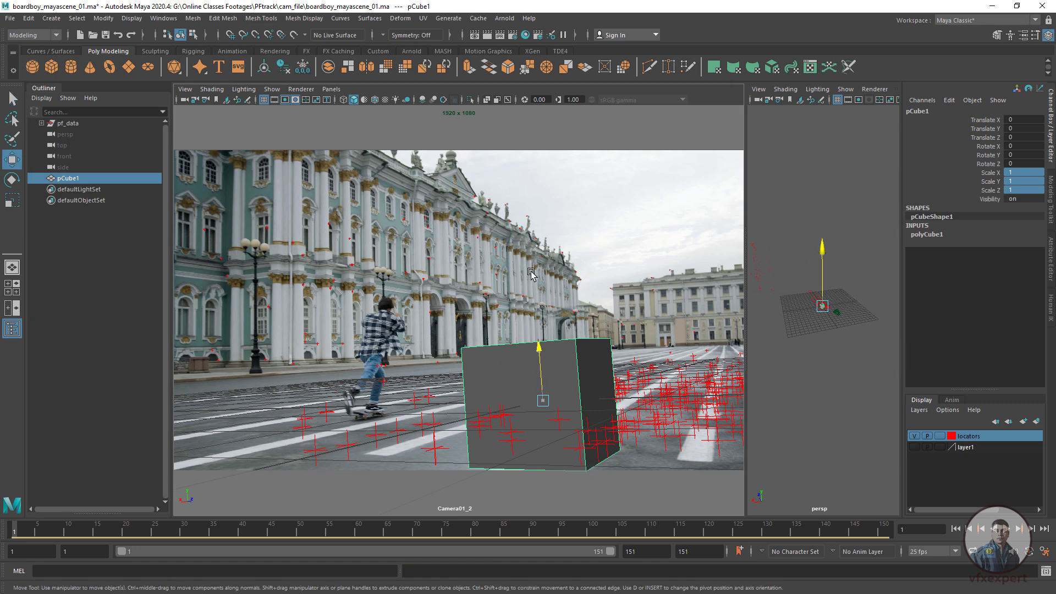
pyautogui.moveTo(532, 360); pyautogui.dragTo(532, 258)
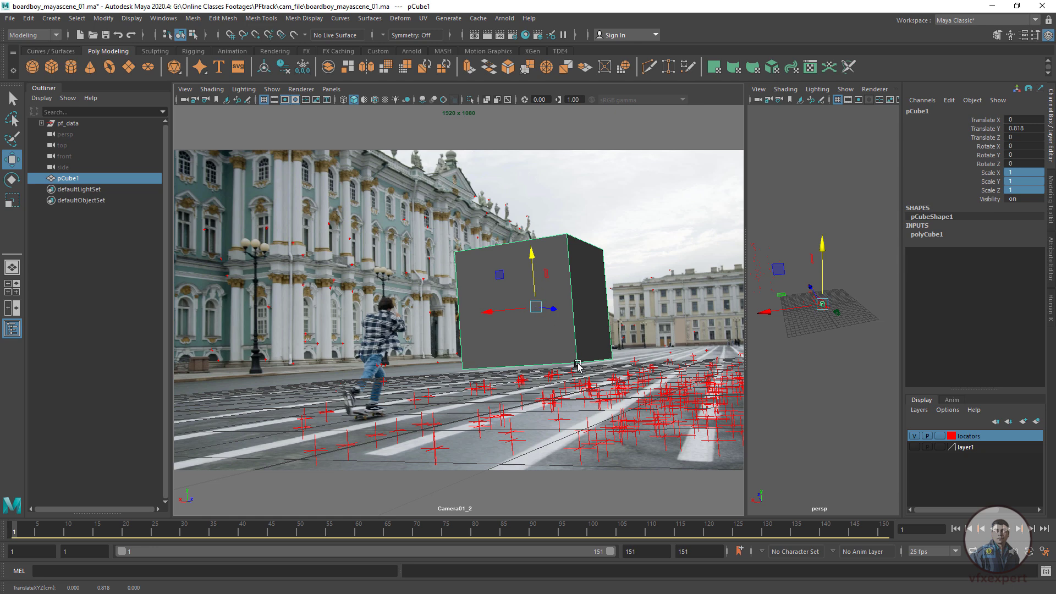
# Step: Snap the cube's pivot to its lower front corner, then place it farther back on the pavement and scale it uniformly to about 0.693
pyautogui.press('d')
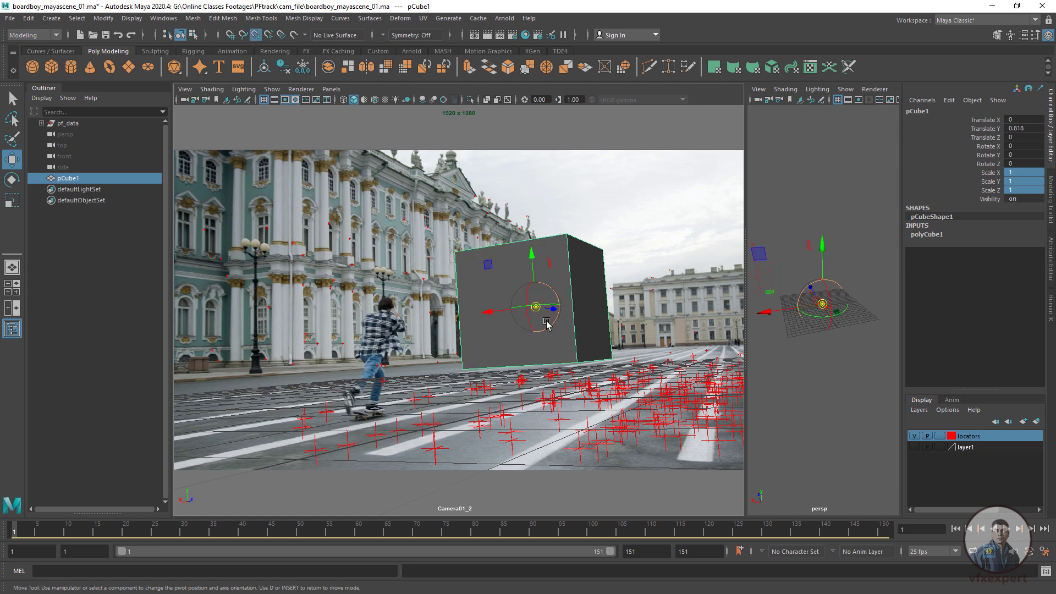
pyautogui.press('d')
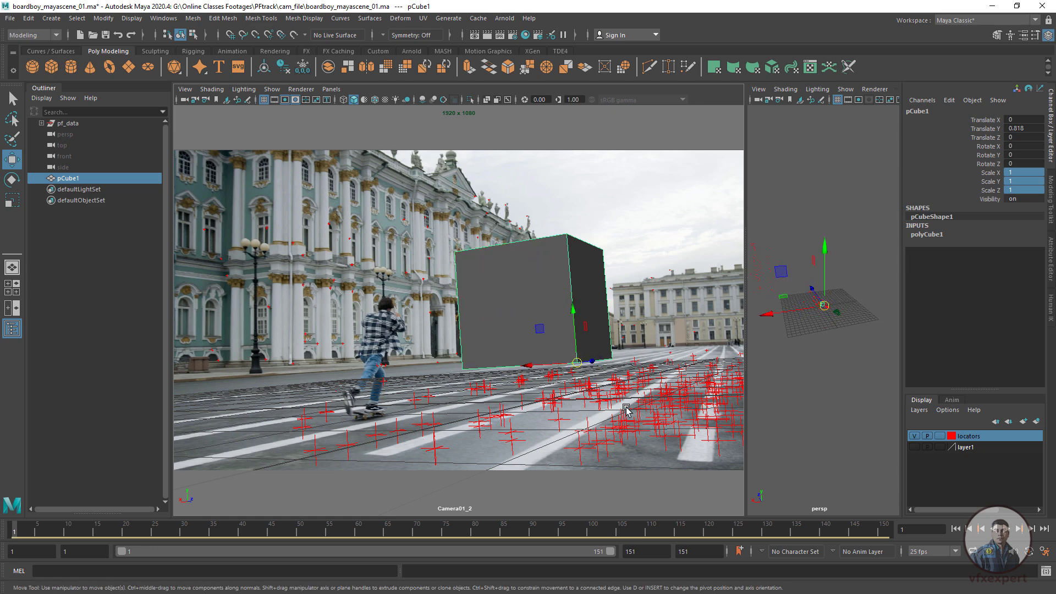
pyautogui.moveTo(578, 365); pyautogui.dragTo(633, 367)
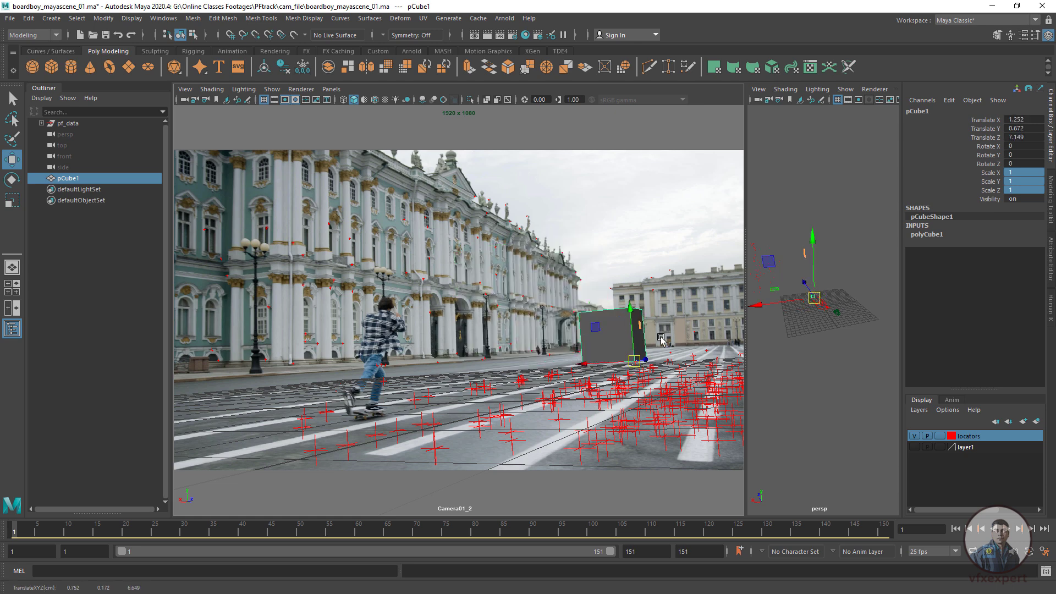
pyautogui.moveTo(636, 362); pyautogui.dragTo(615, 364)
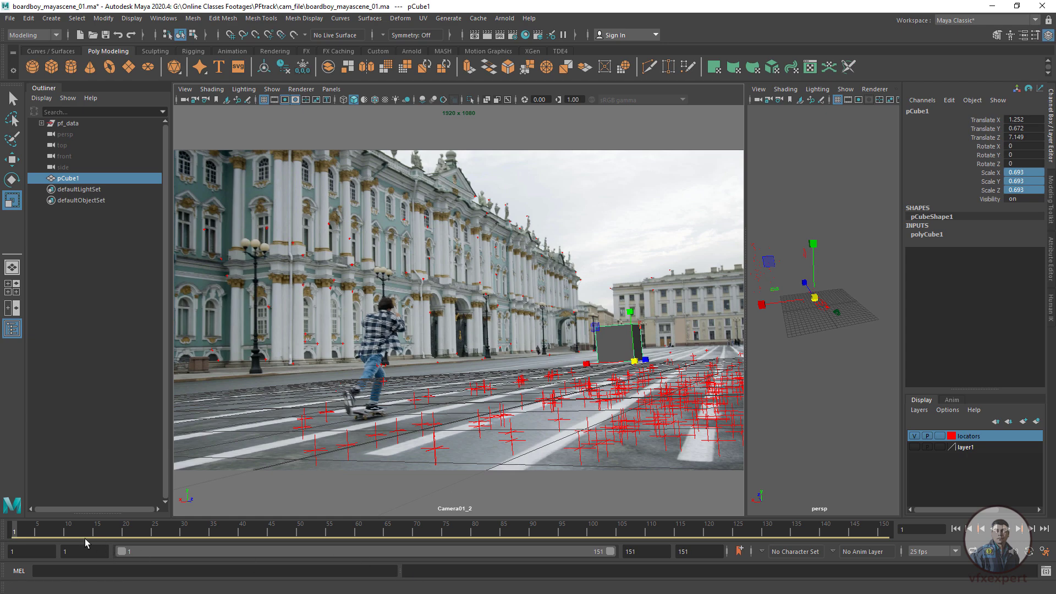
# Step: Scrub to frame 97 and hide the locators layer and the camera view's grid, leaving the cube deselected
pyautogui.moveTo(44, 533); pyautogui.dragTo(573, 531)
pyautogui.click(916, 436)
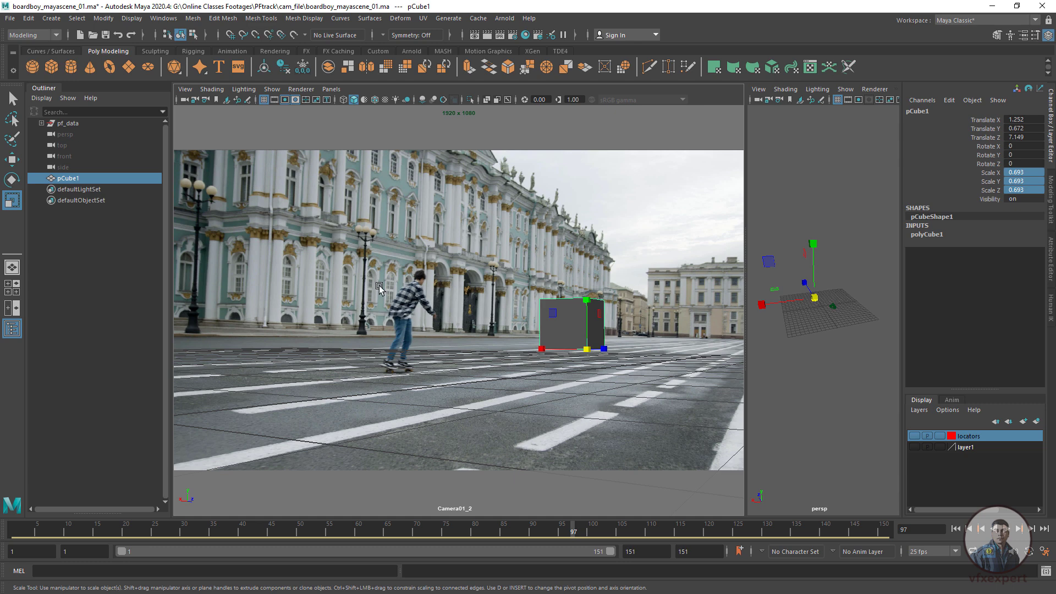
pyautogui.click(263, 100)
pyautogui.click(830, 406)
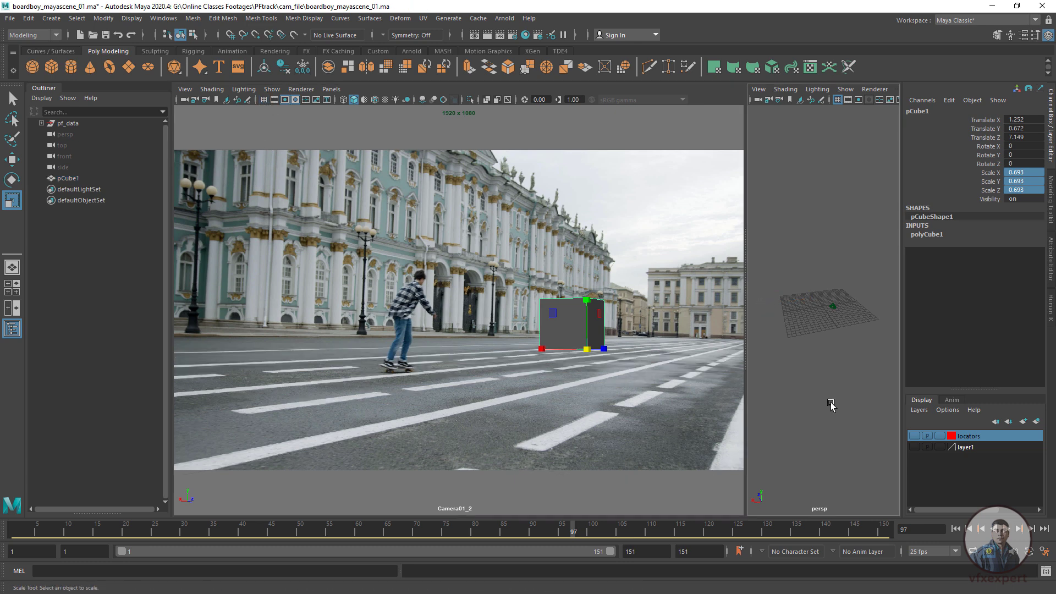
# Step: Enlarge the camera view and play the clip from frame 1 to check the cube against the footage
pyautogui.click(14, 529)
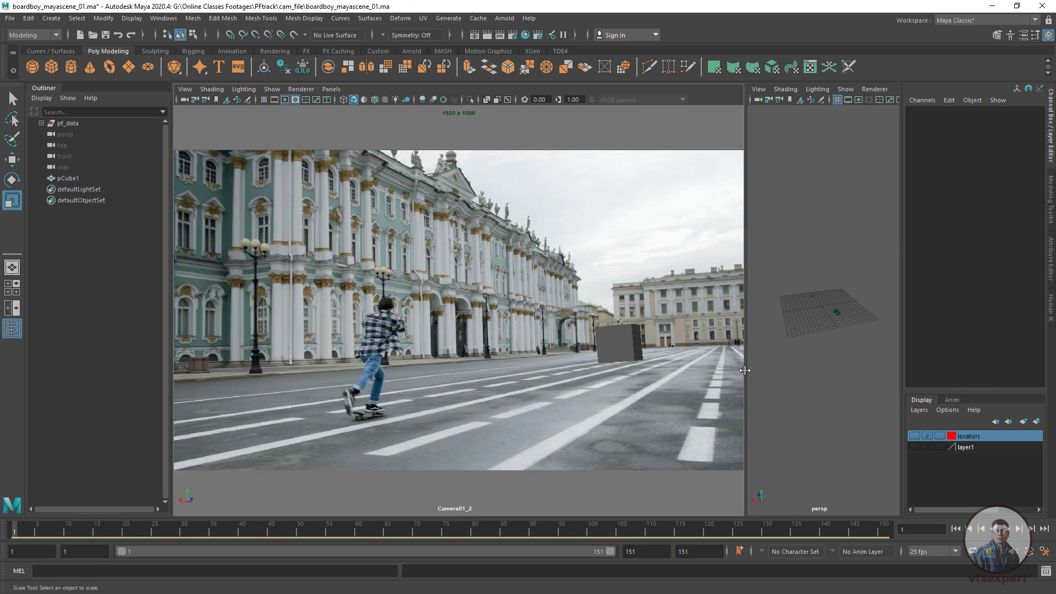
pyautogui.moveTo(745, 381); pyautogui.dragTo(842, 380)
pyautogui.click(1006, 529)
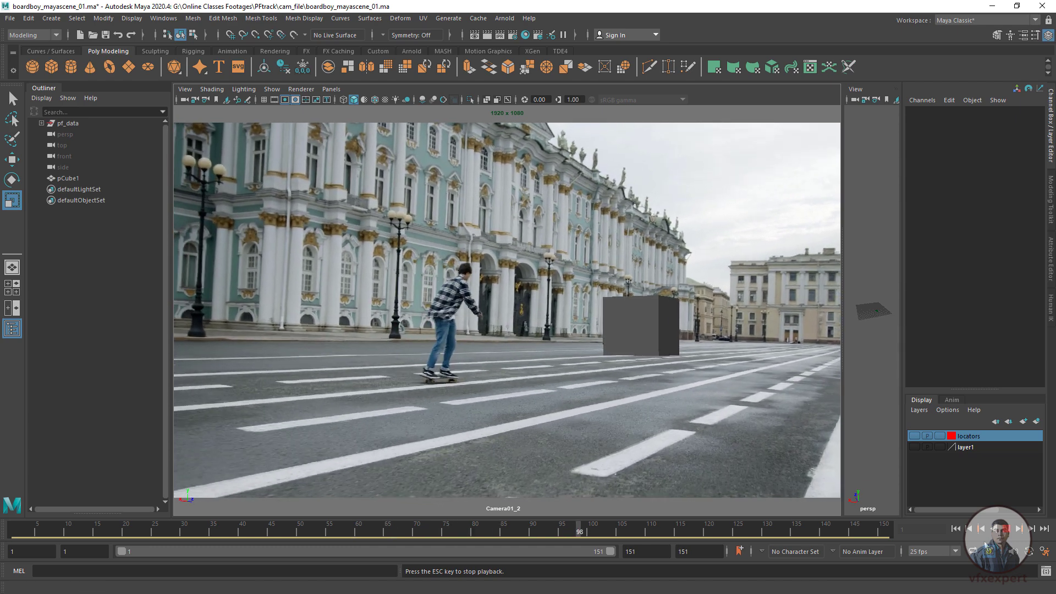
pyautogui.press('Escape')
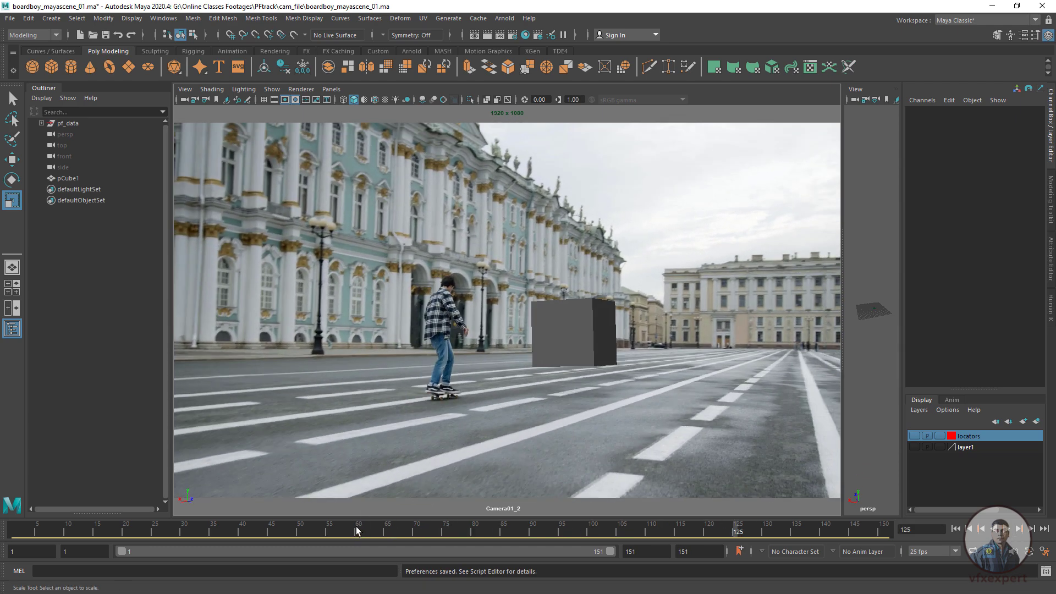
# Step: Return to frame 1, show layer1, and scrub through the clip to check its models against the footage
pyautogui.moveTo(357, 529); pyautogui.dragTo(15, 530)
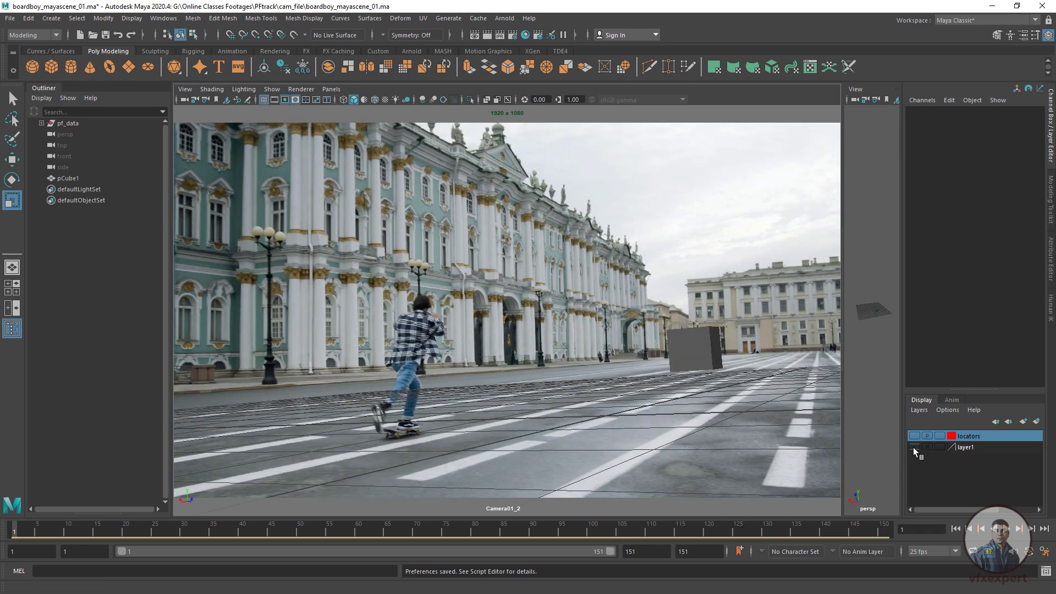
pyautogui.moveTo(22, 529); pyautogui.dragTo(870, 537)
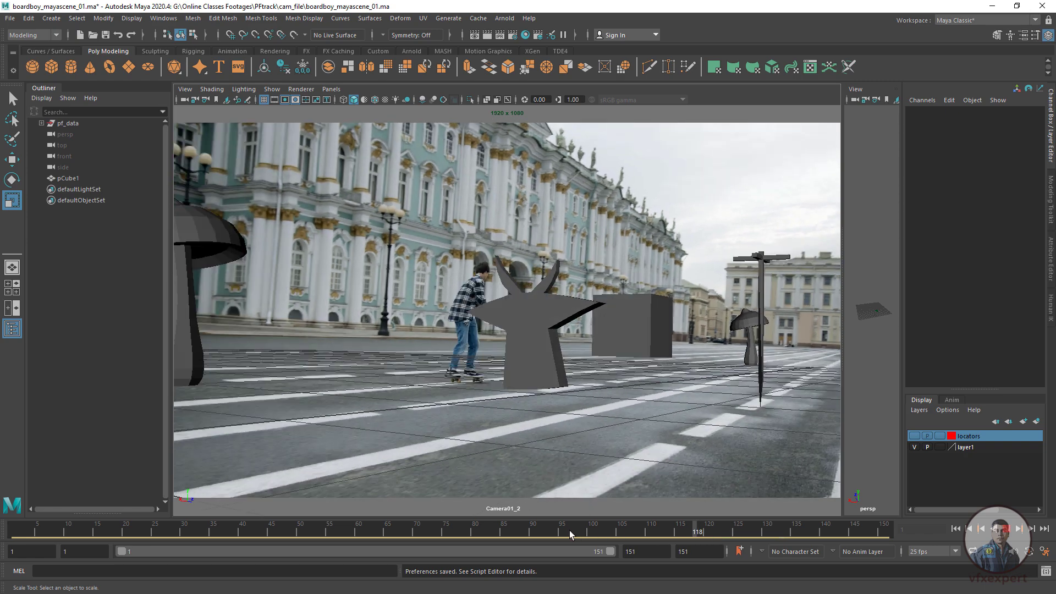